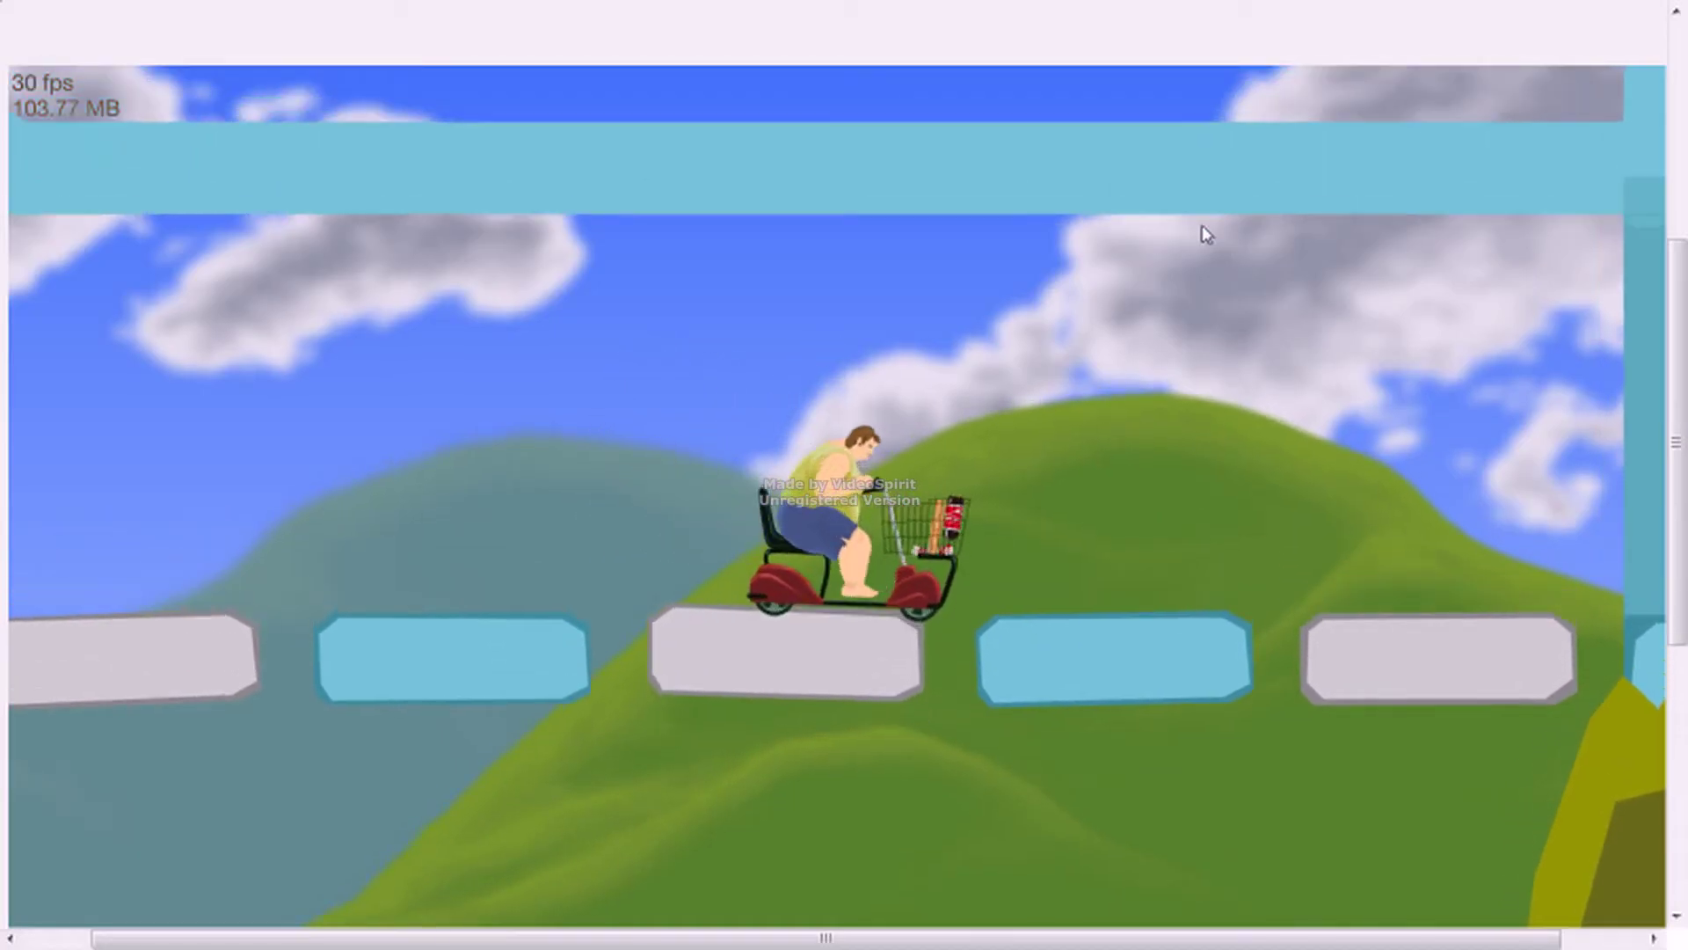
- Ride the scooter across the platforms, through the boxing gloves and off the railing ramp
key("Up")
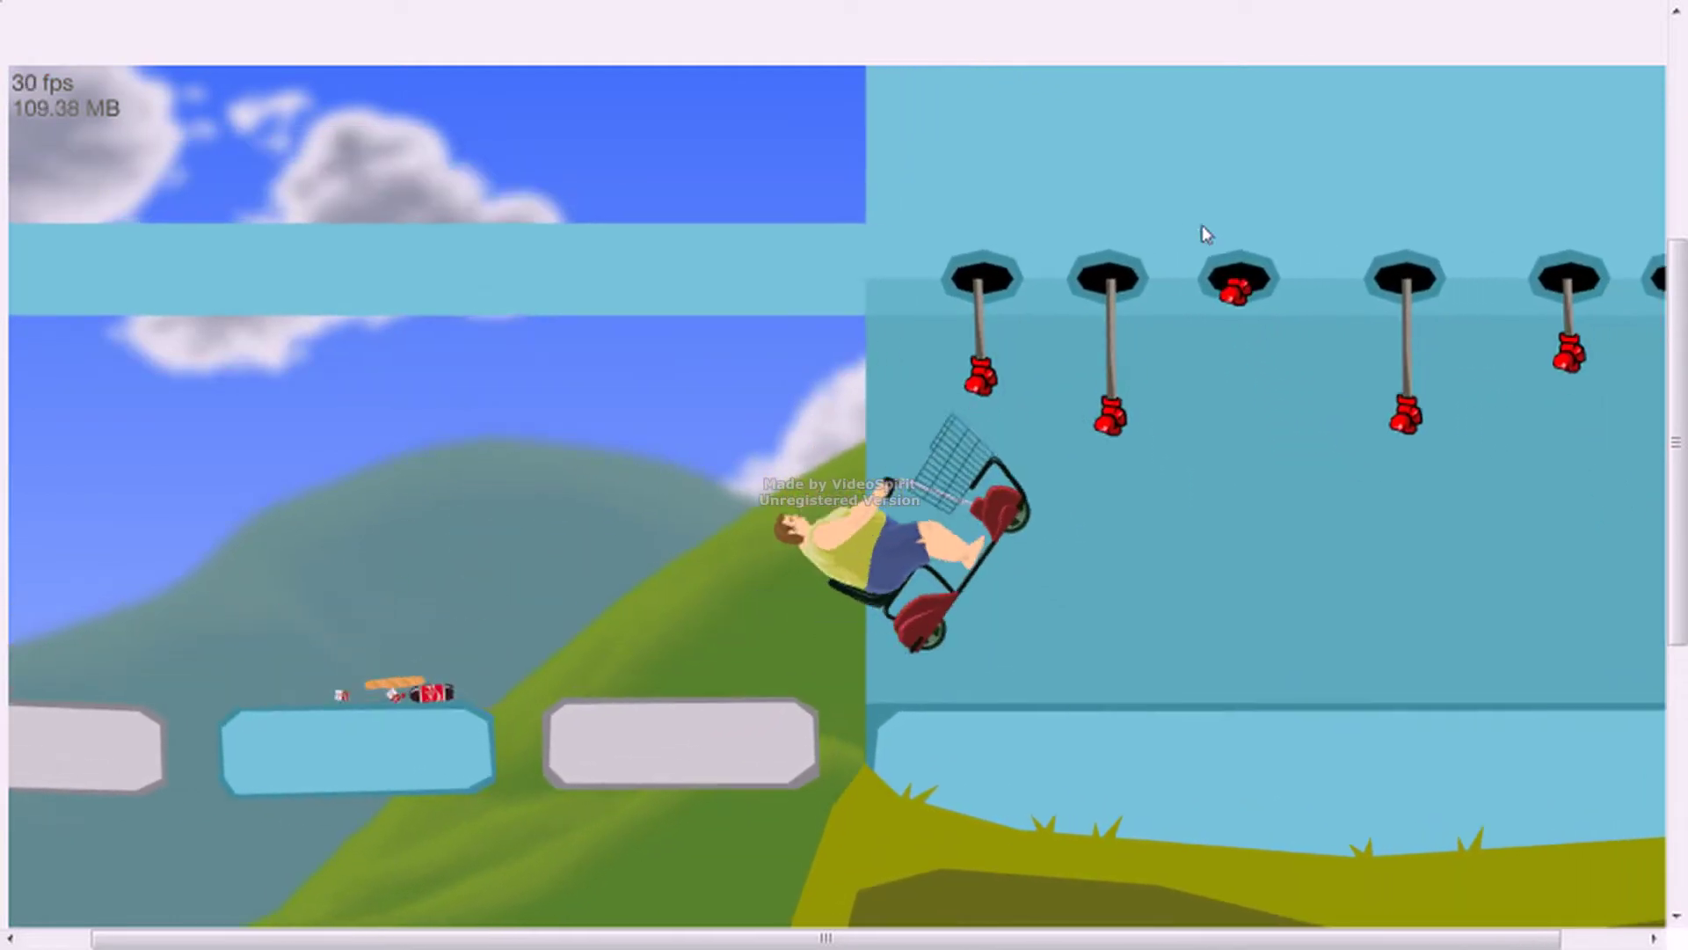
key("Up")
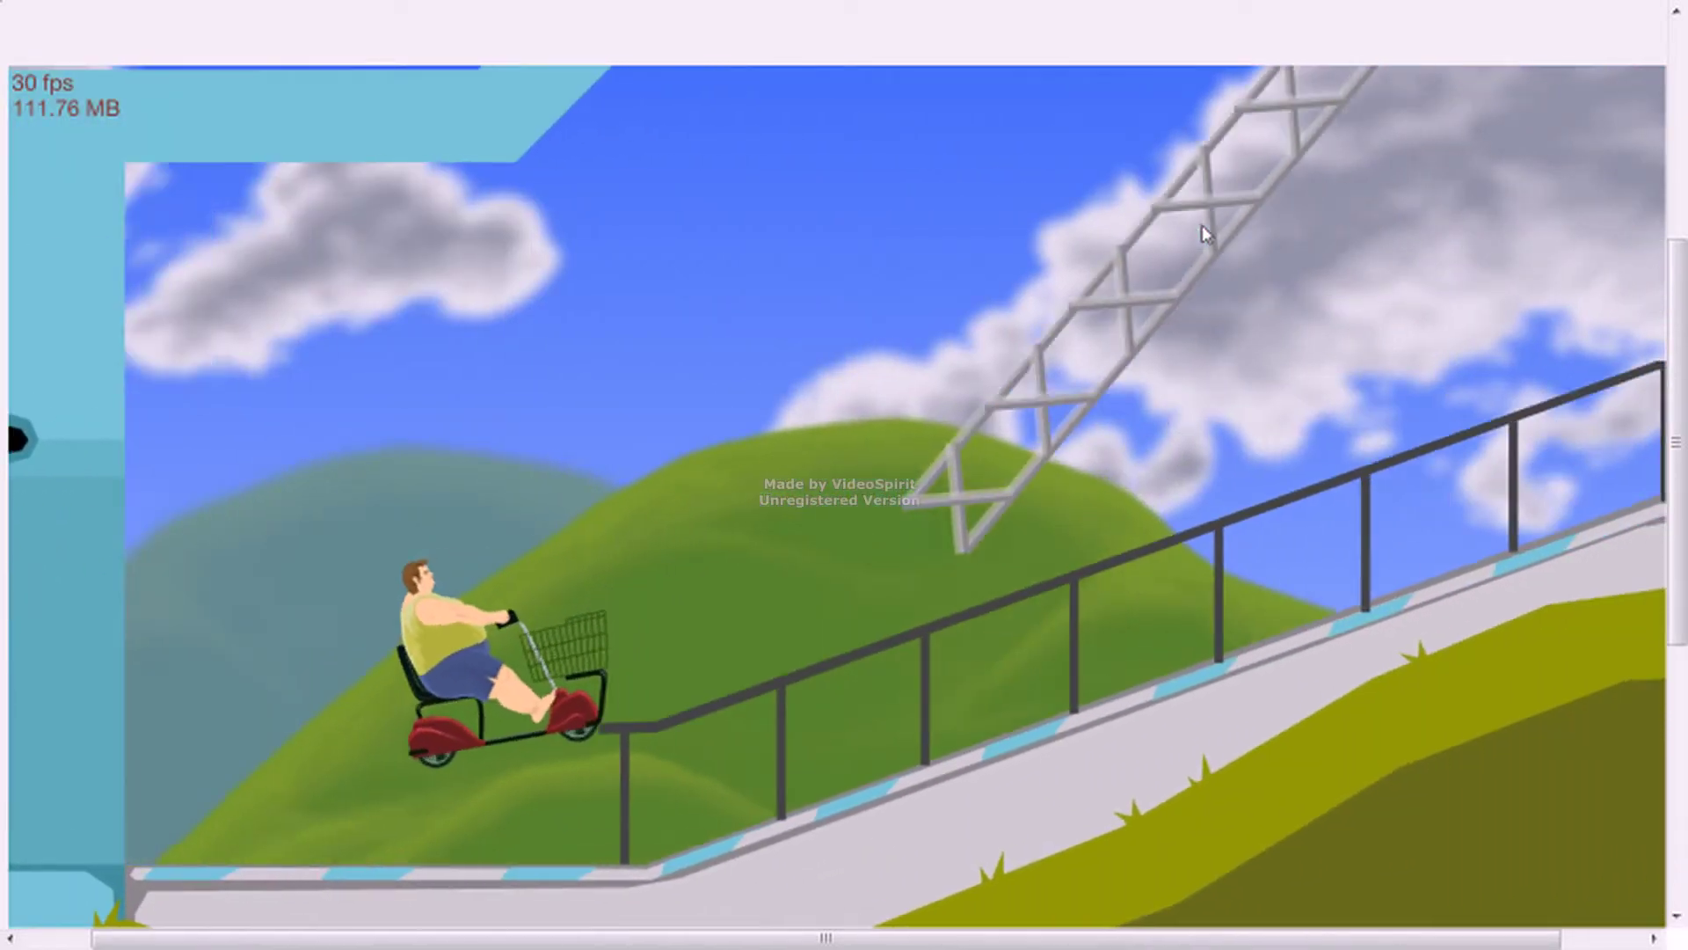
key("Up")
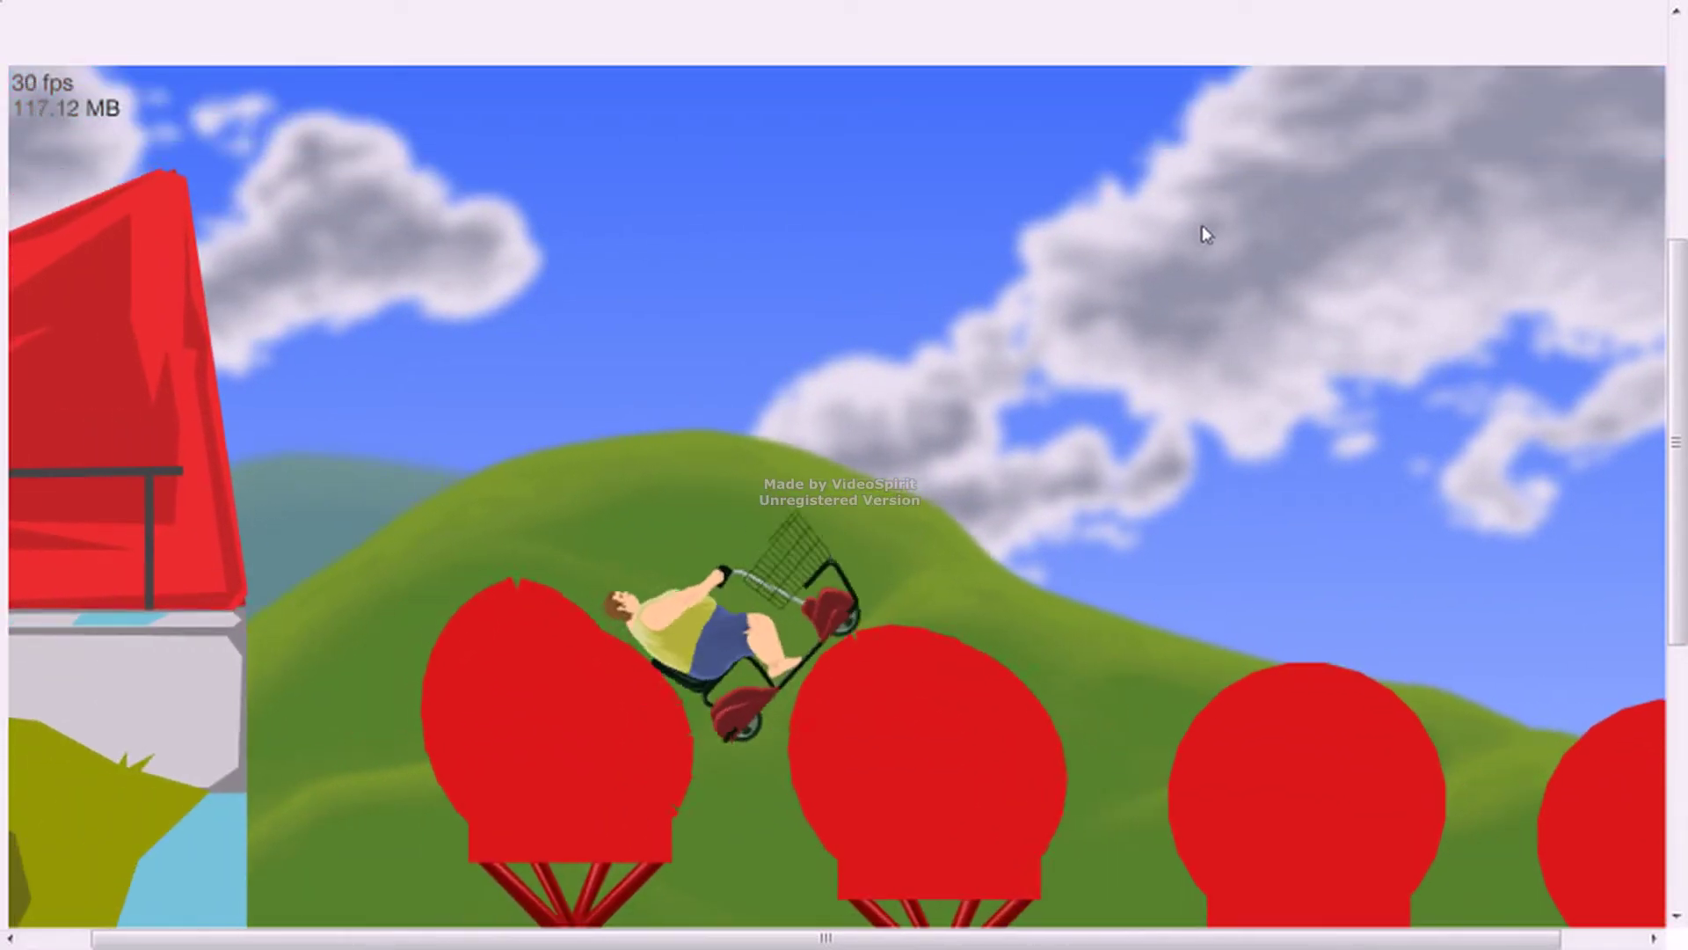
- Push across the red bumpers until the rider crashes, then pause the game
key("Up")
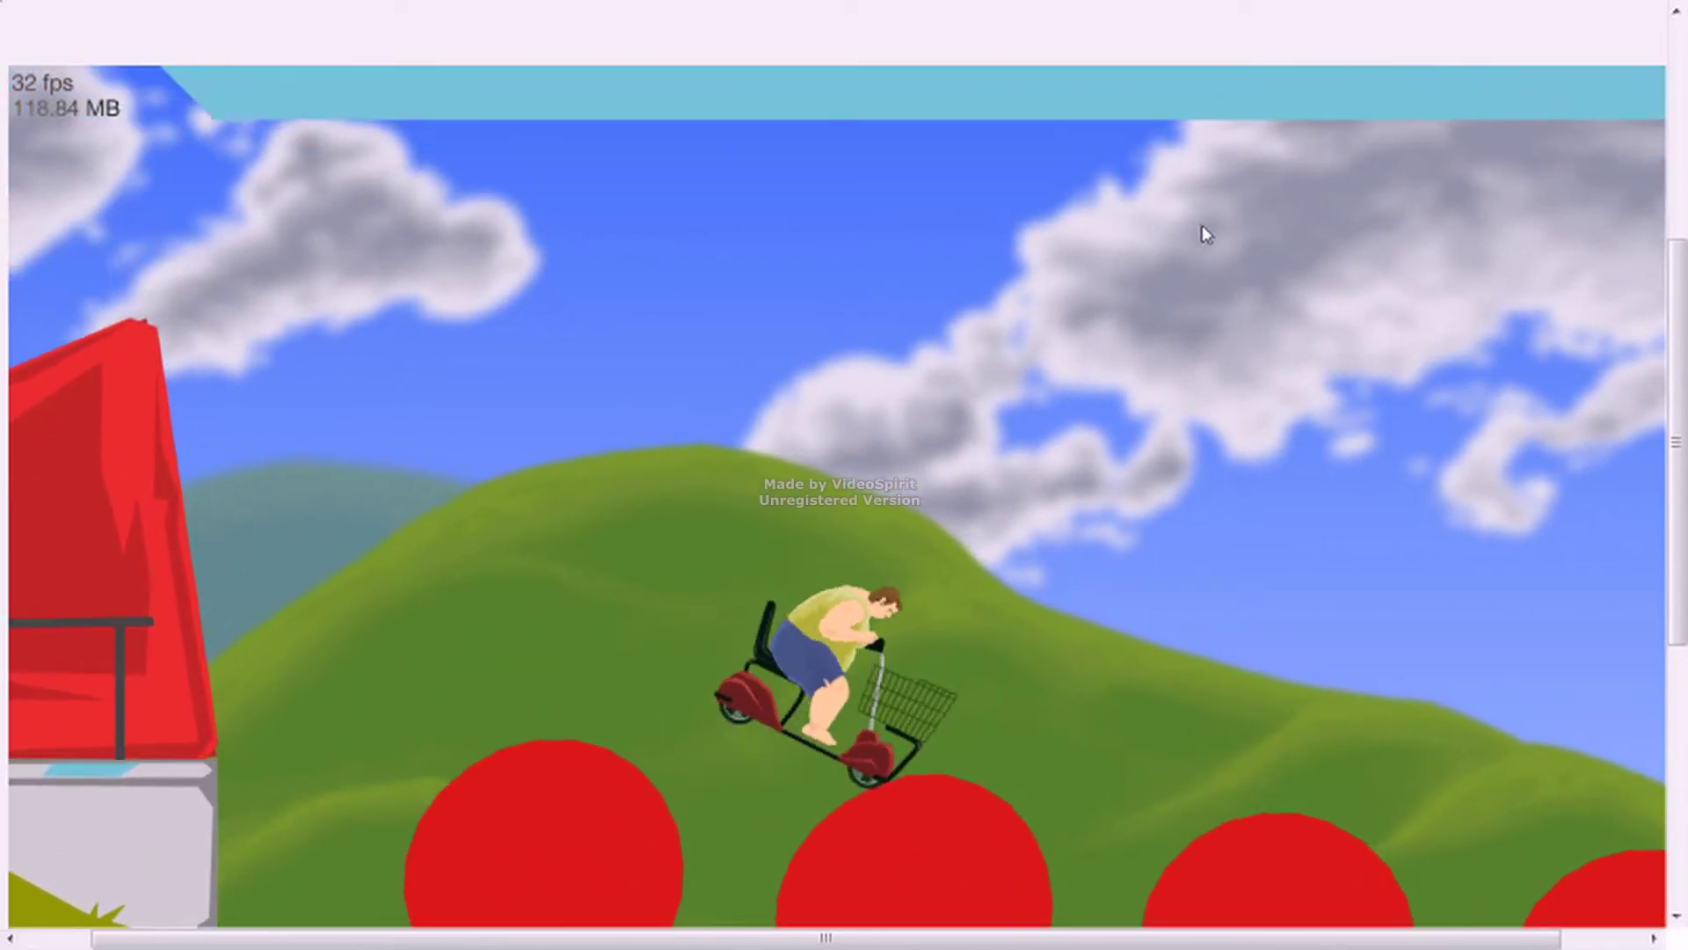
key("Up")
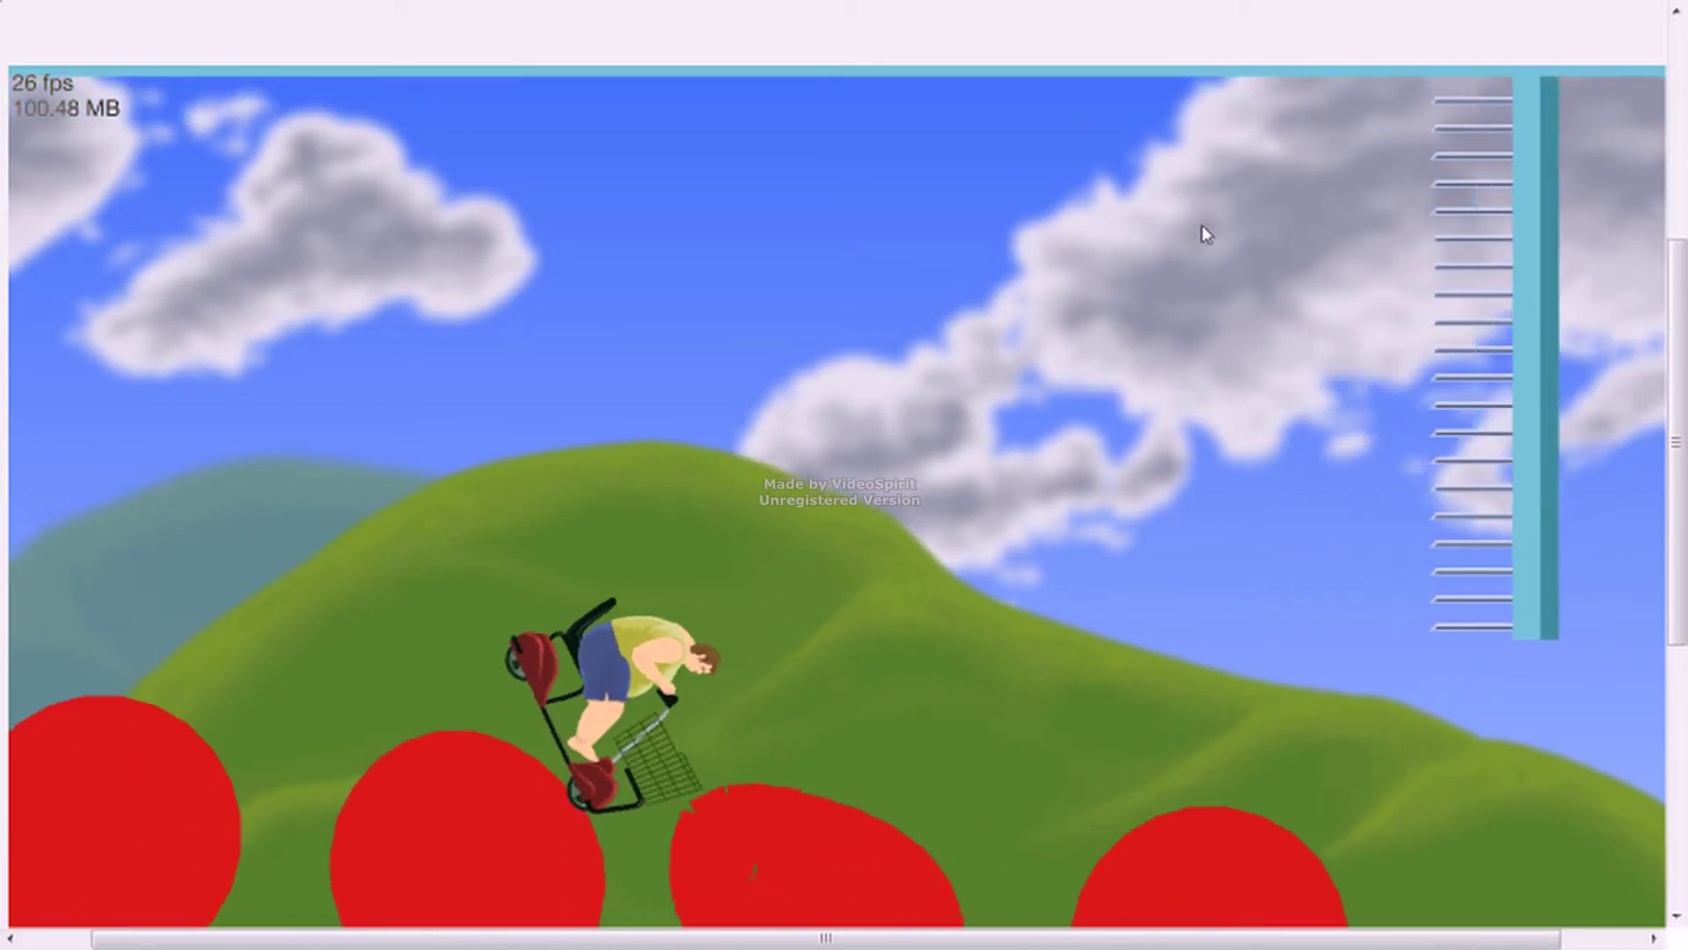
key("Up")
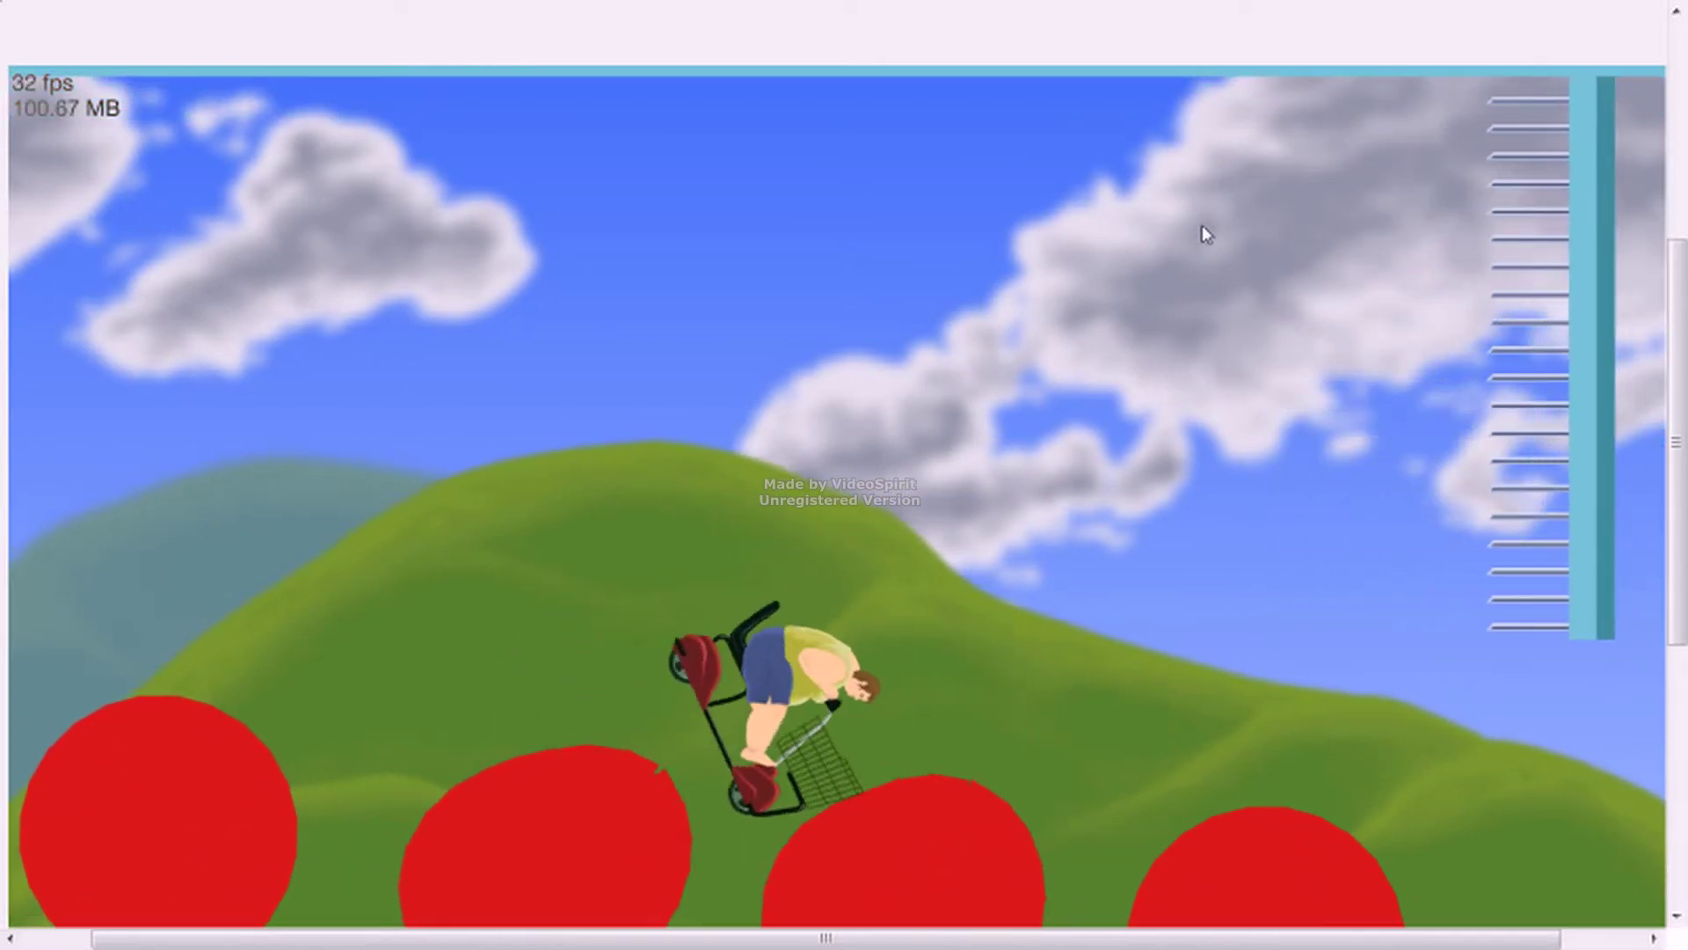
key("Up")
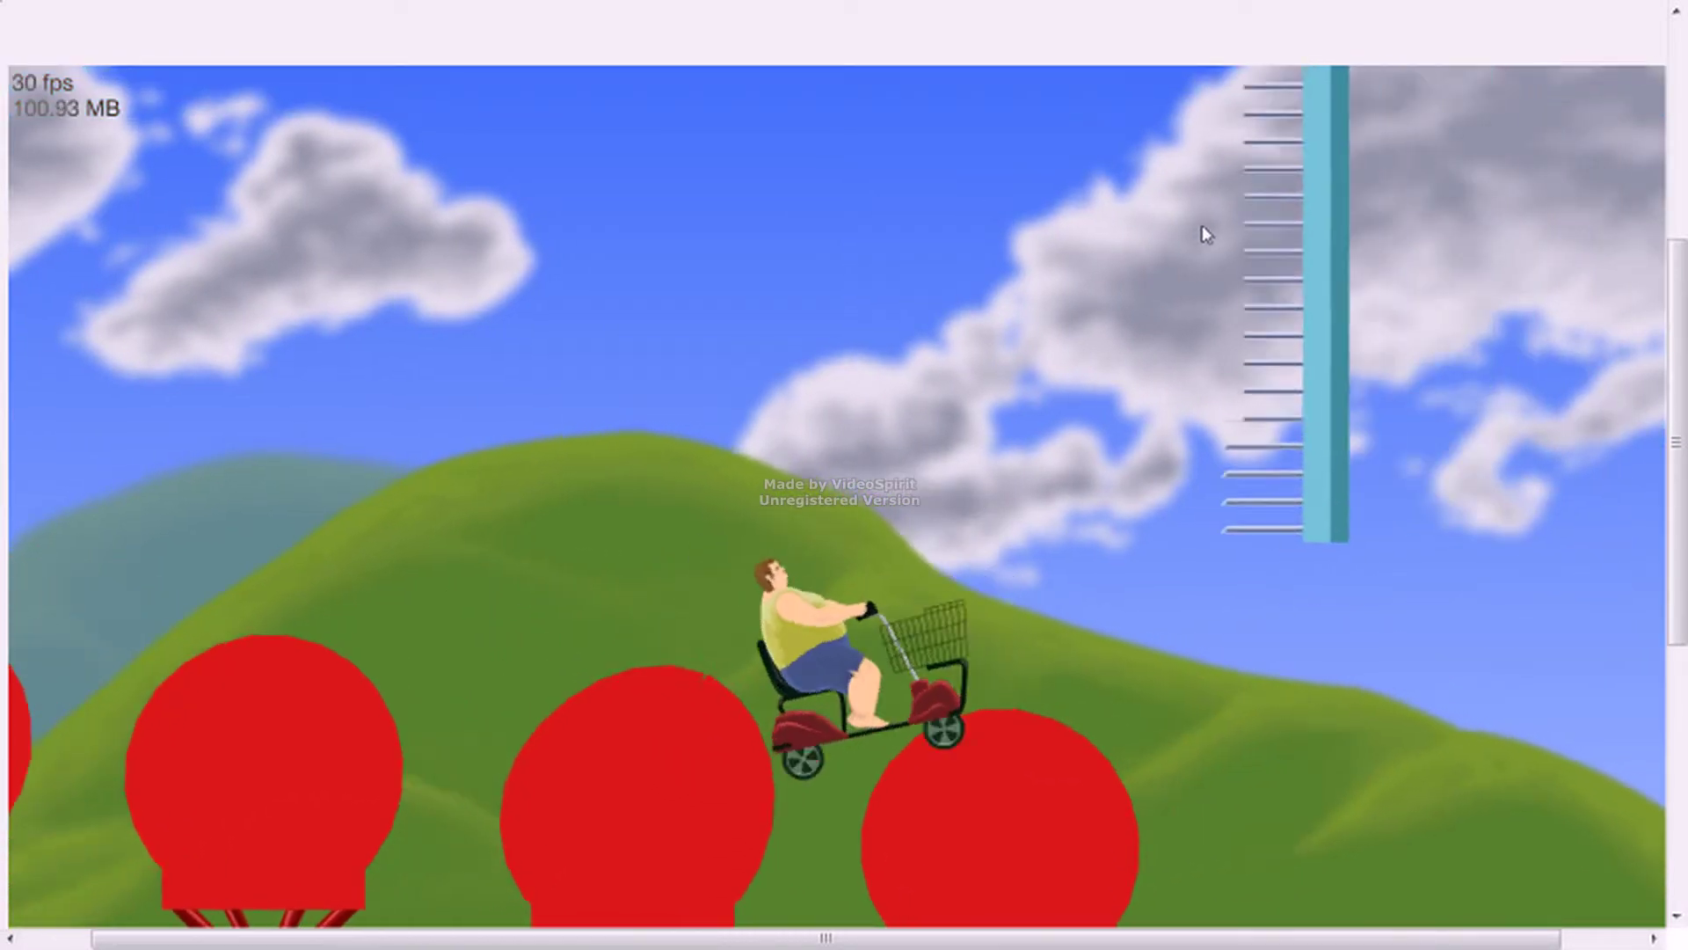
key("Up")
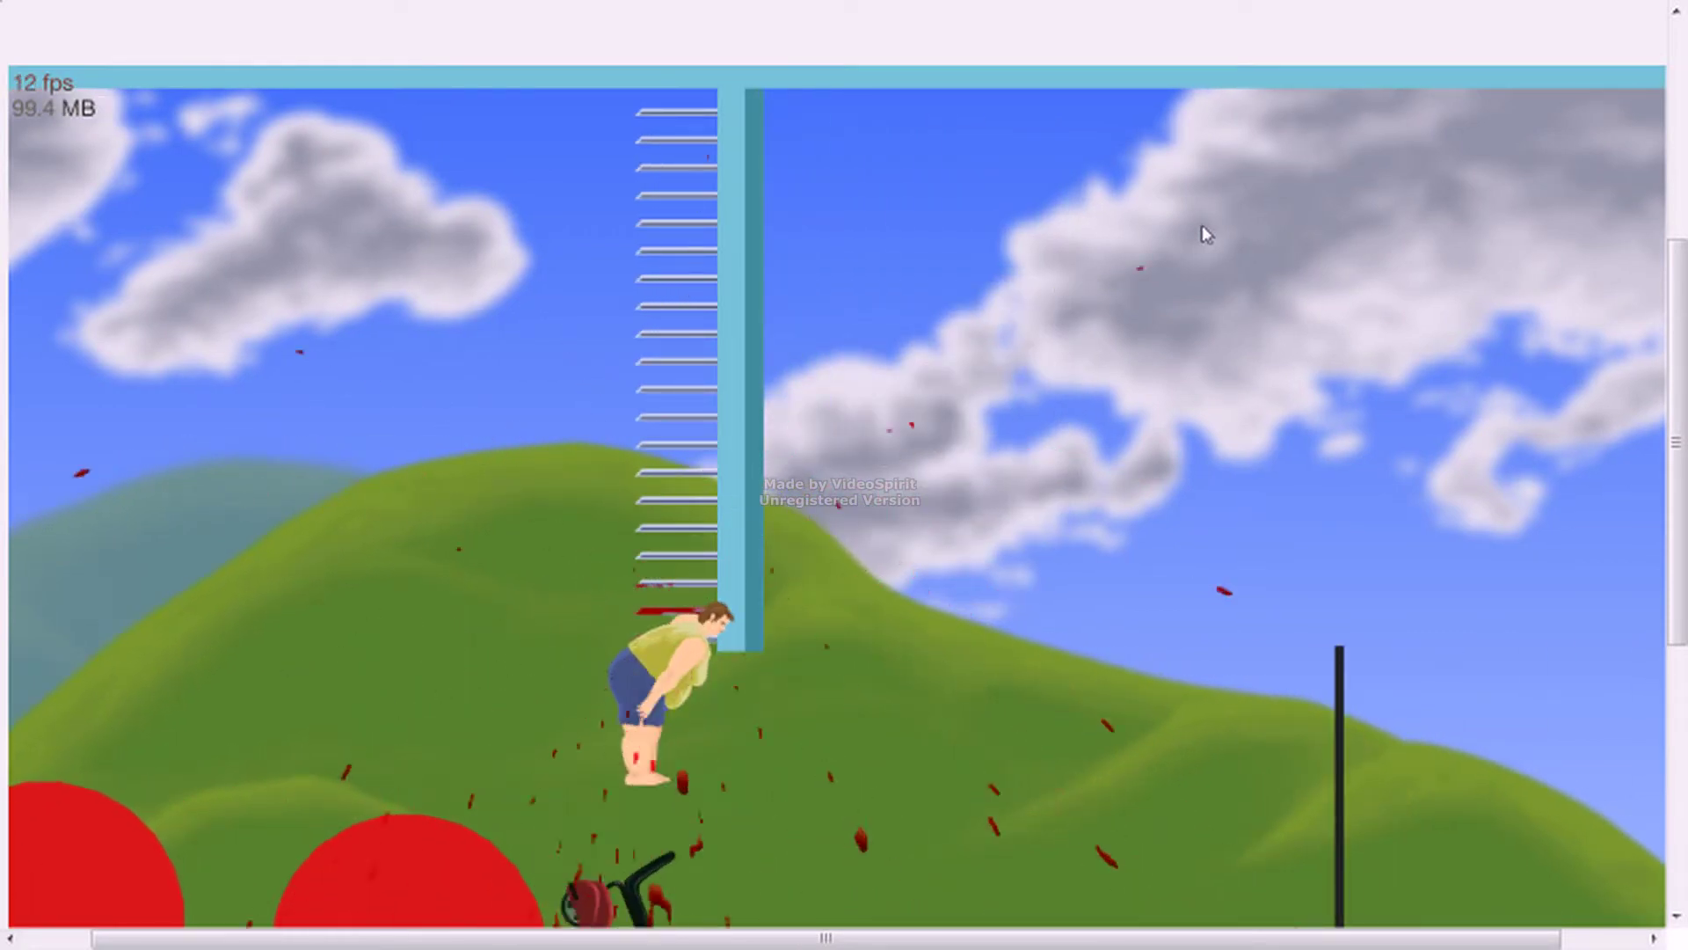
key("Return")
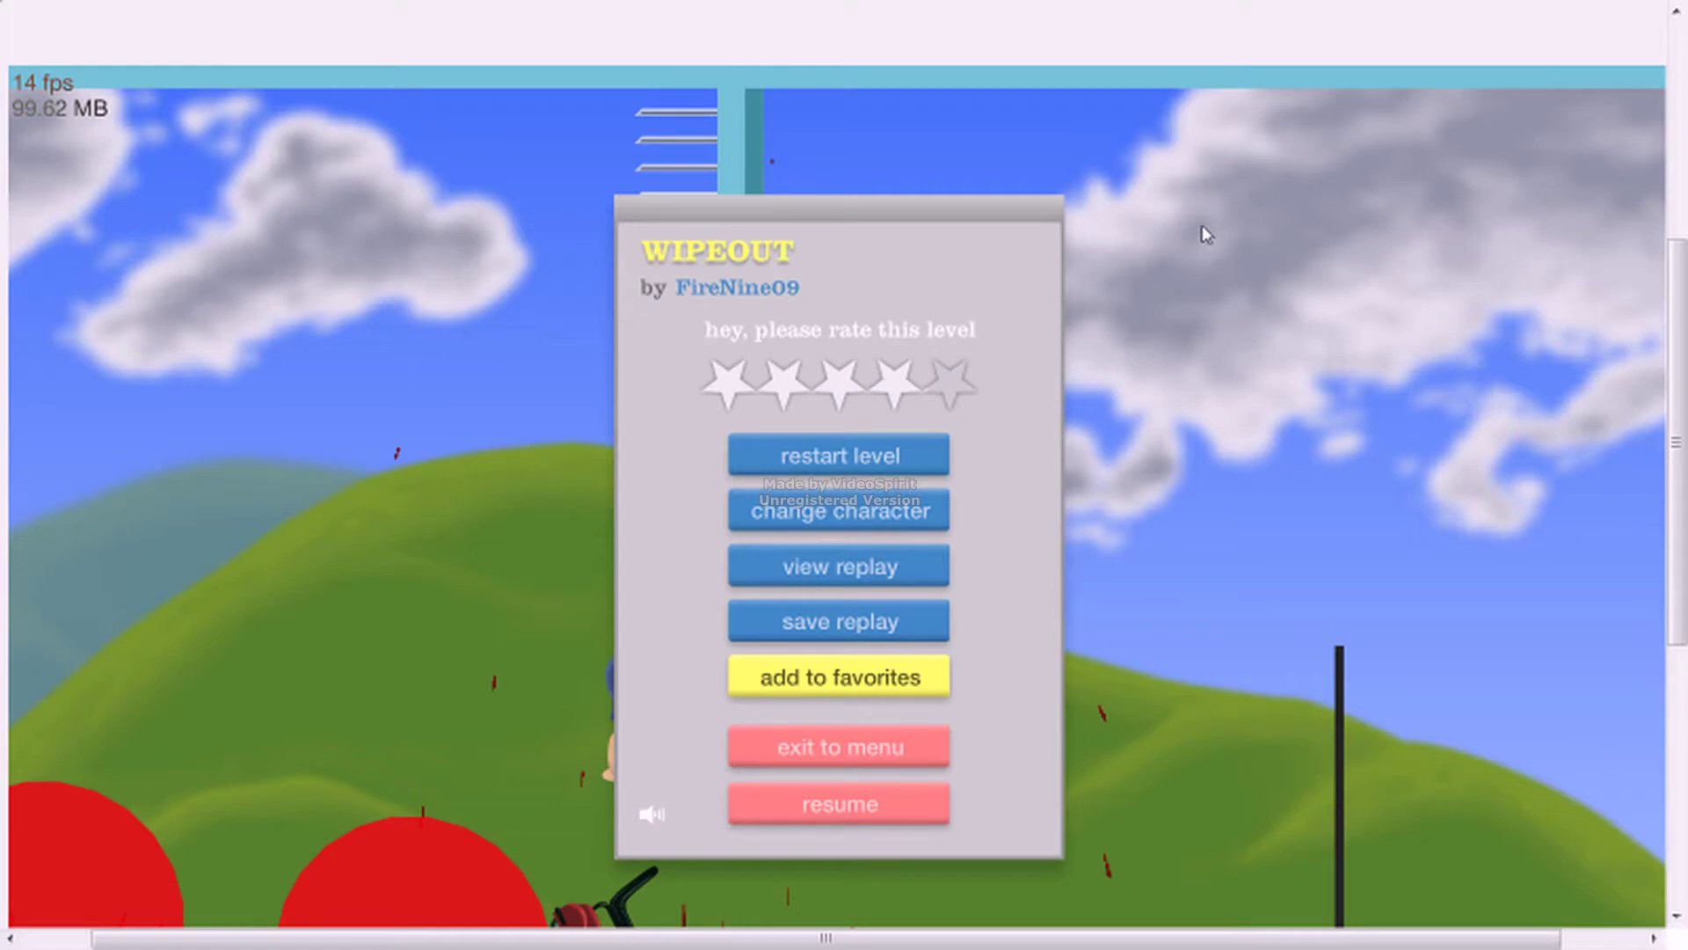
key("Return")
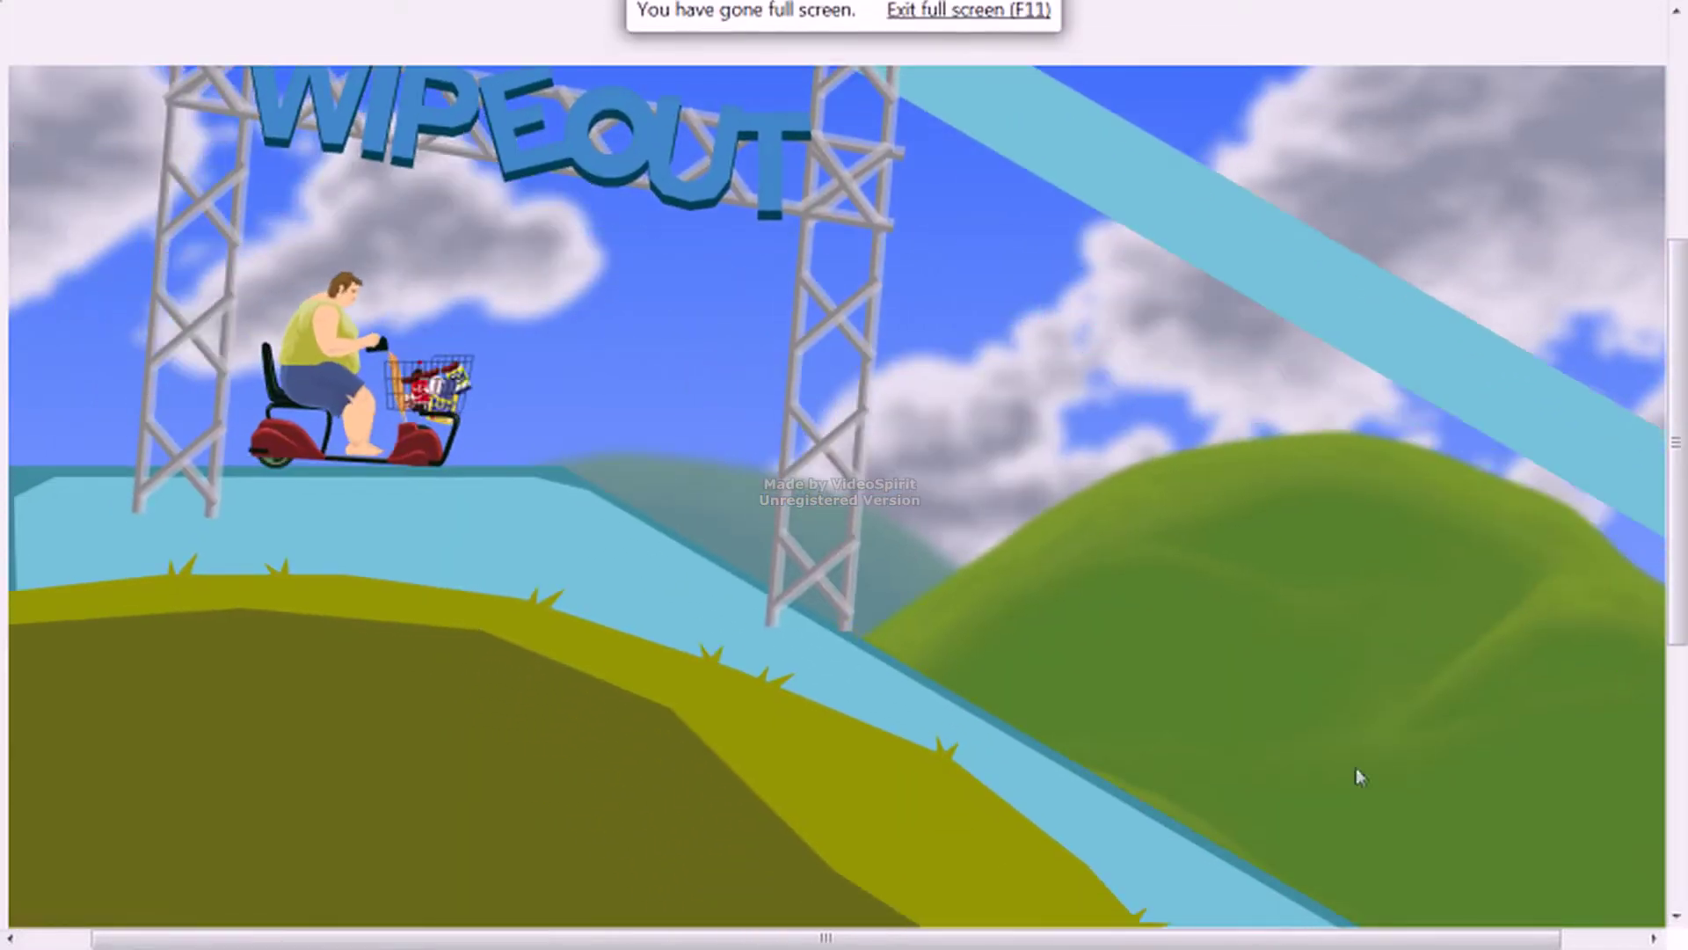
key("Up")
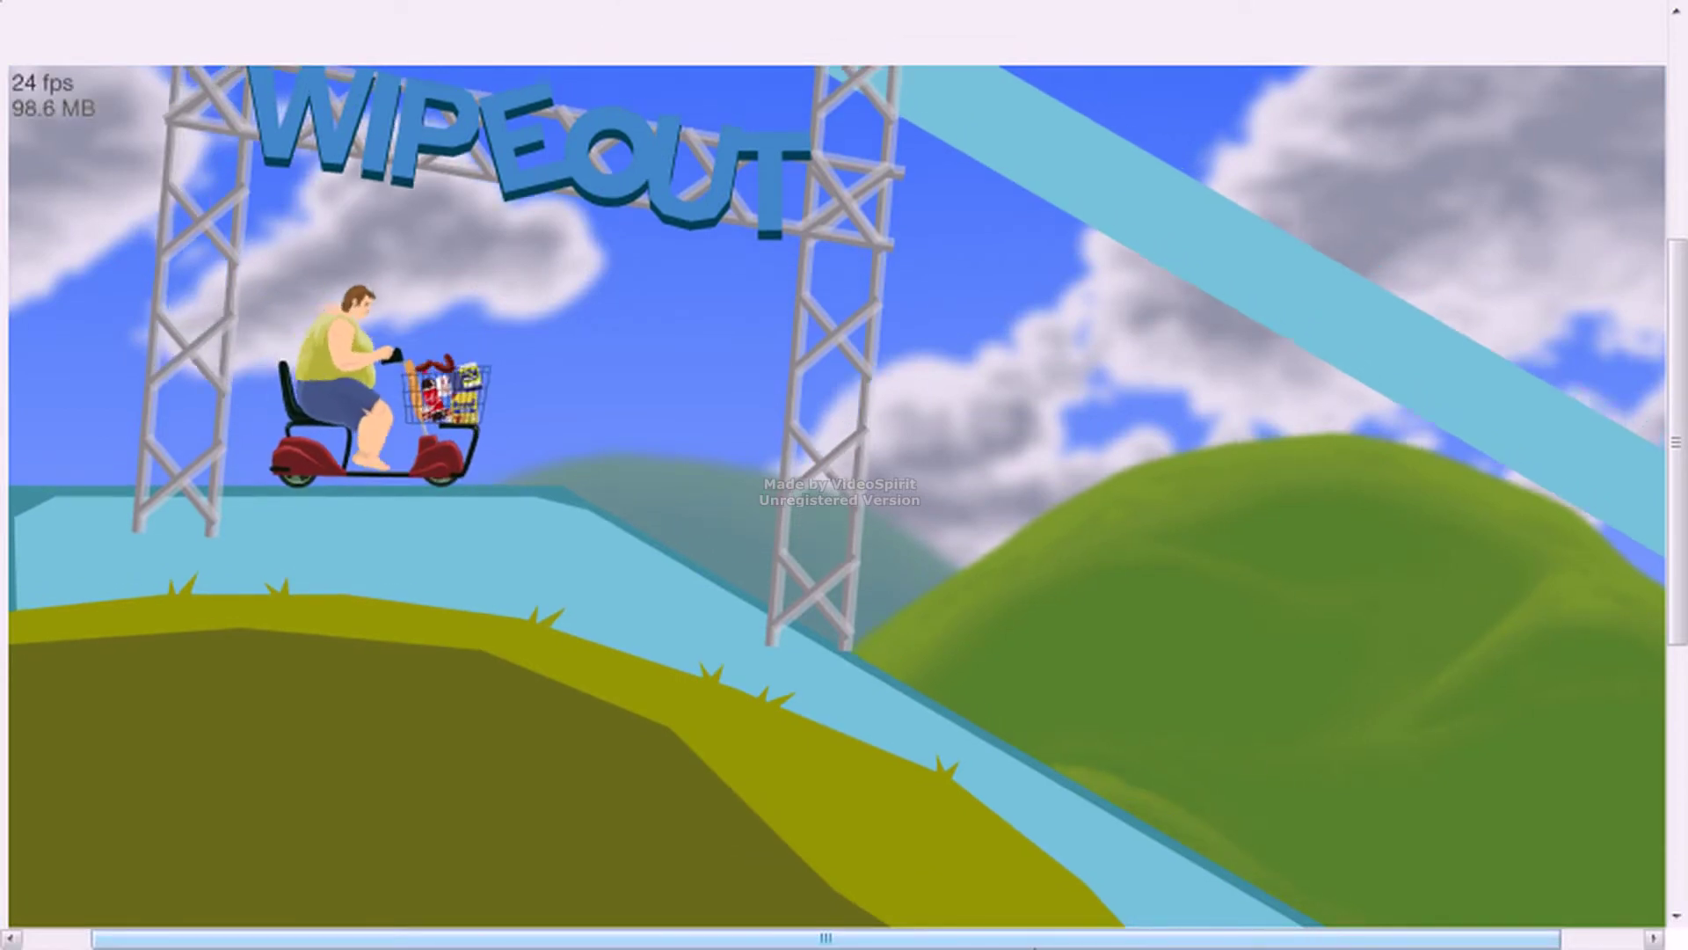
key("Up")
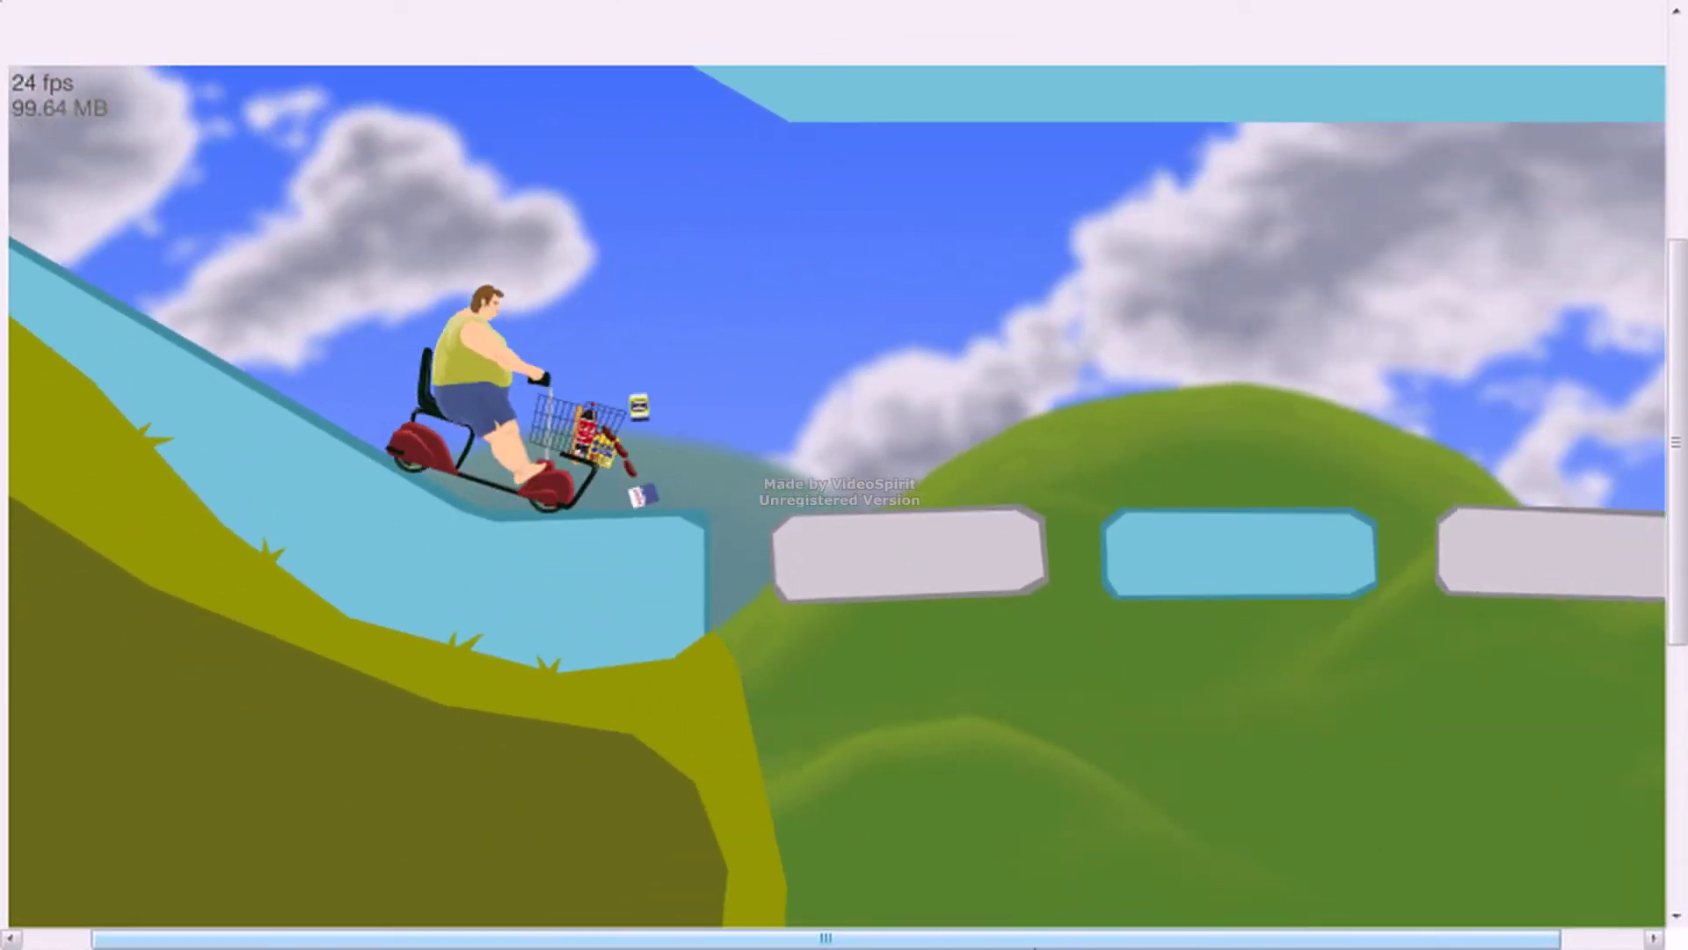
key("Up")
key("Up")
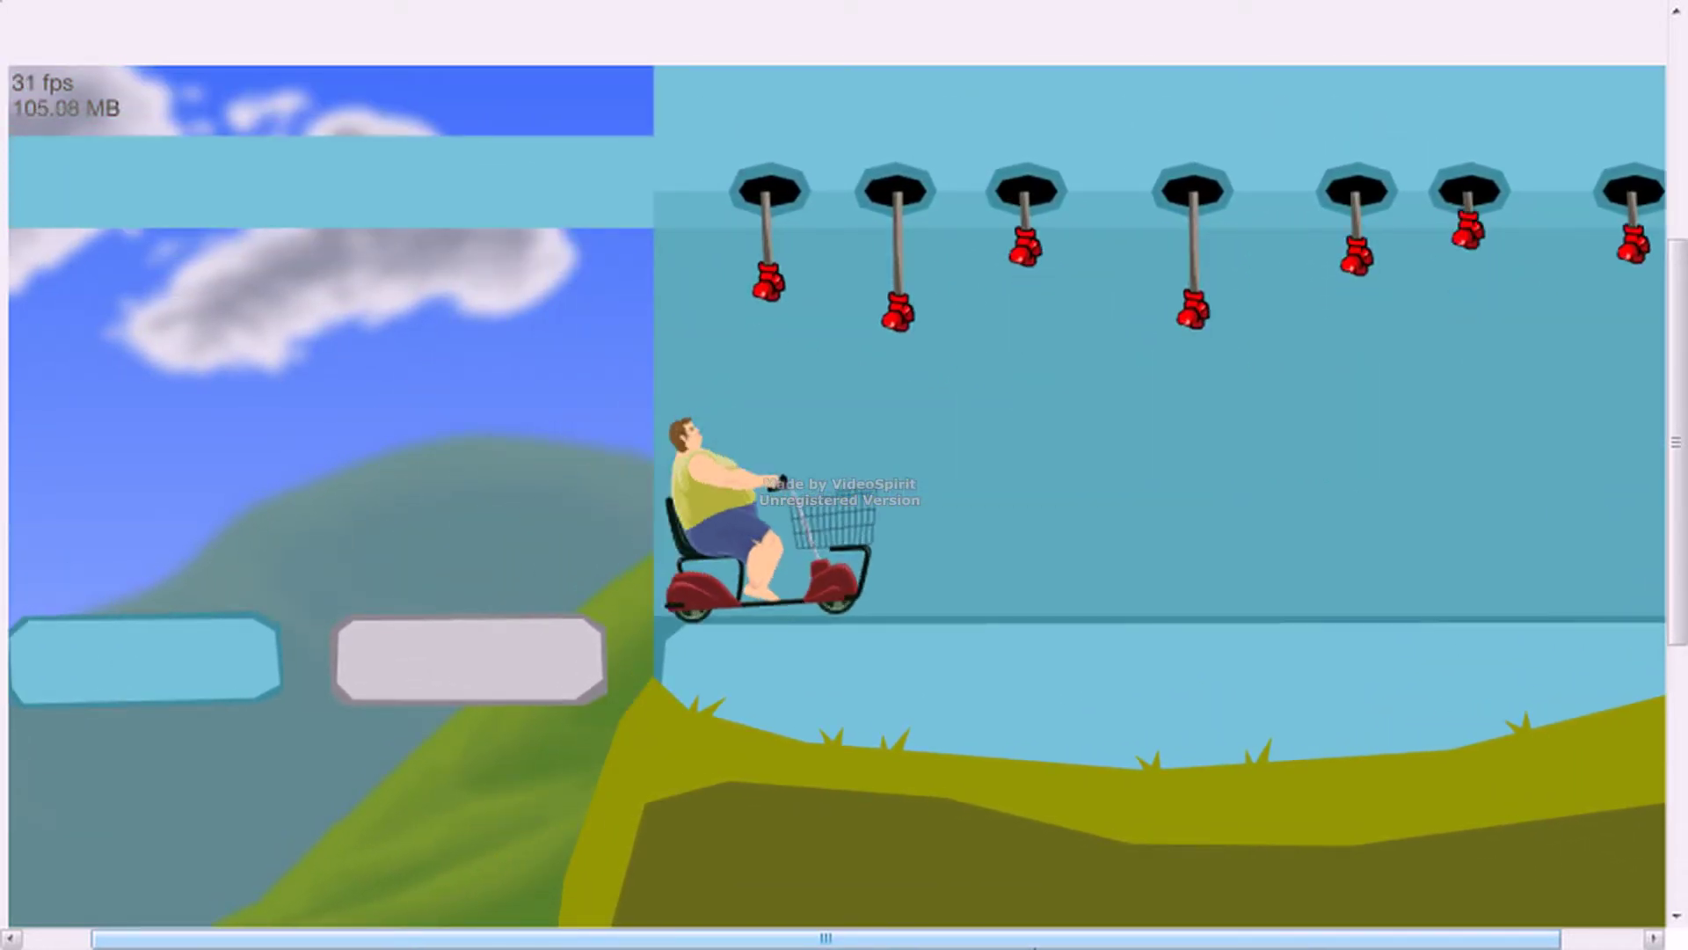
key("Up")
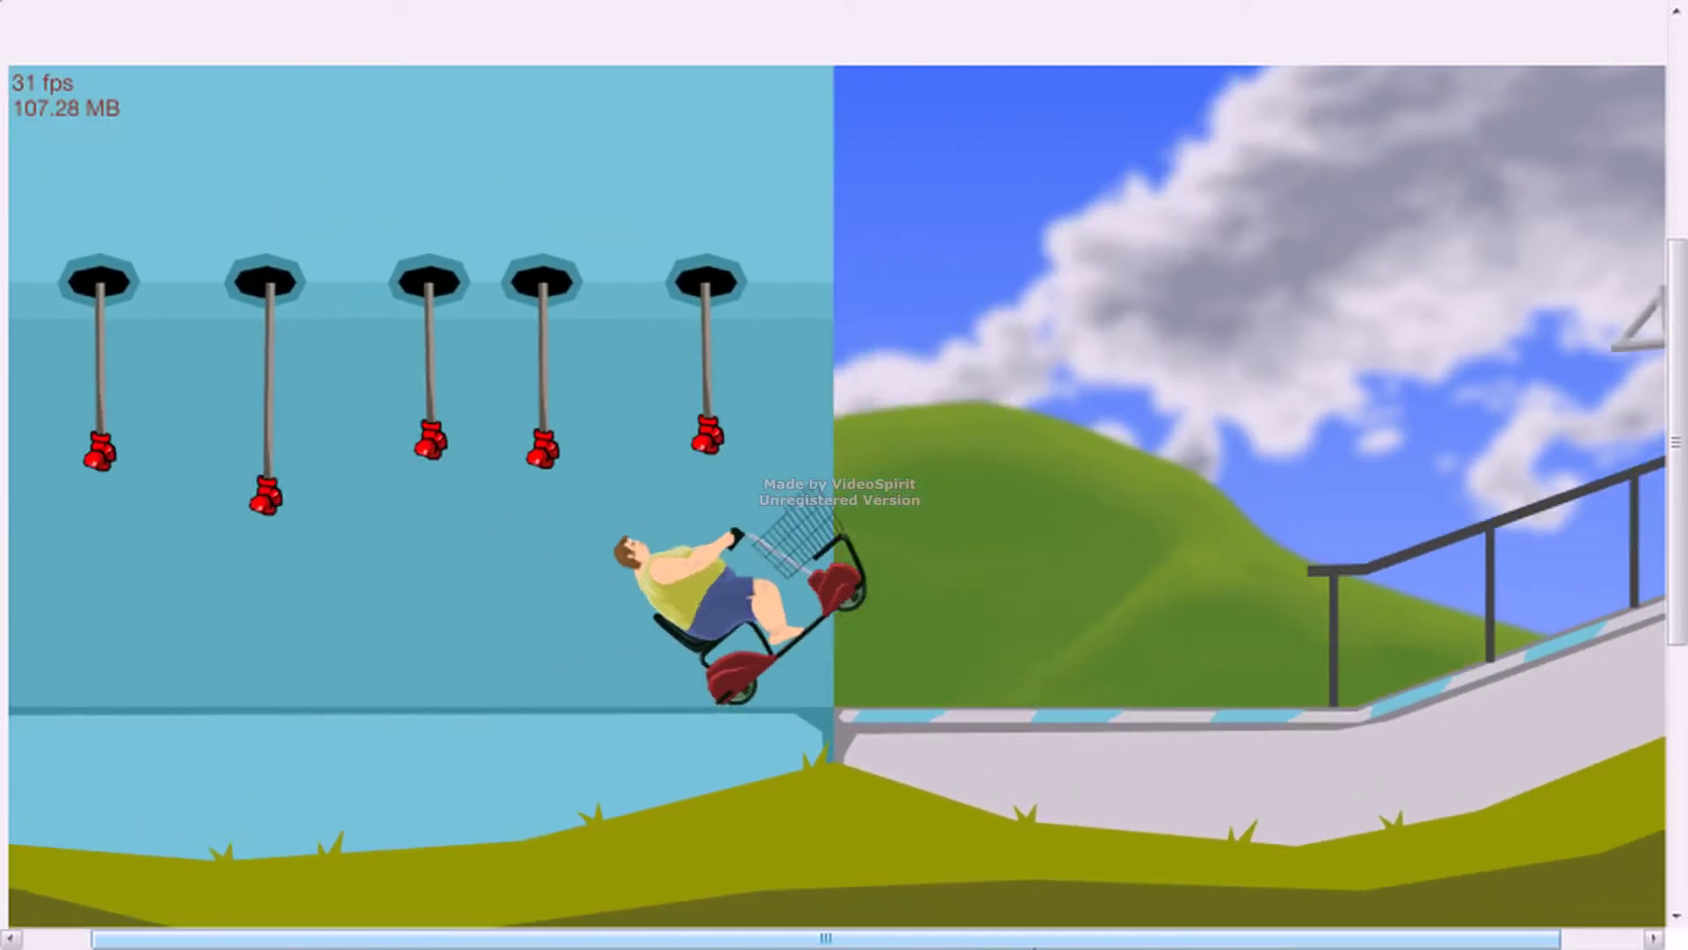
key("Up")
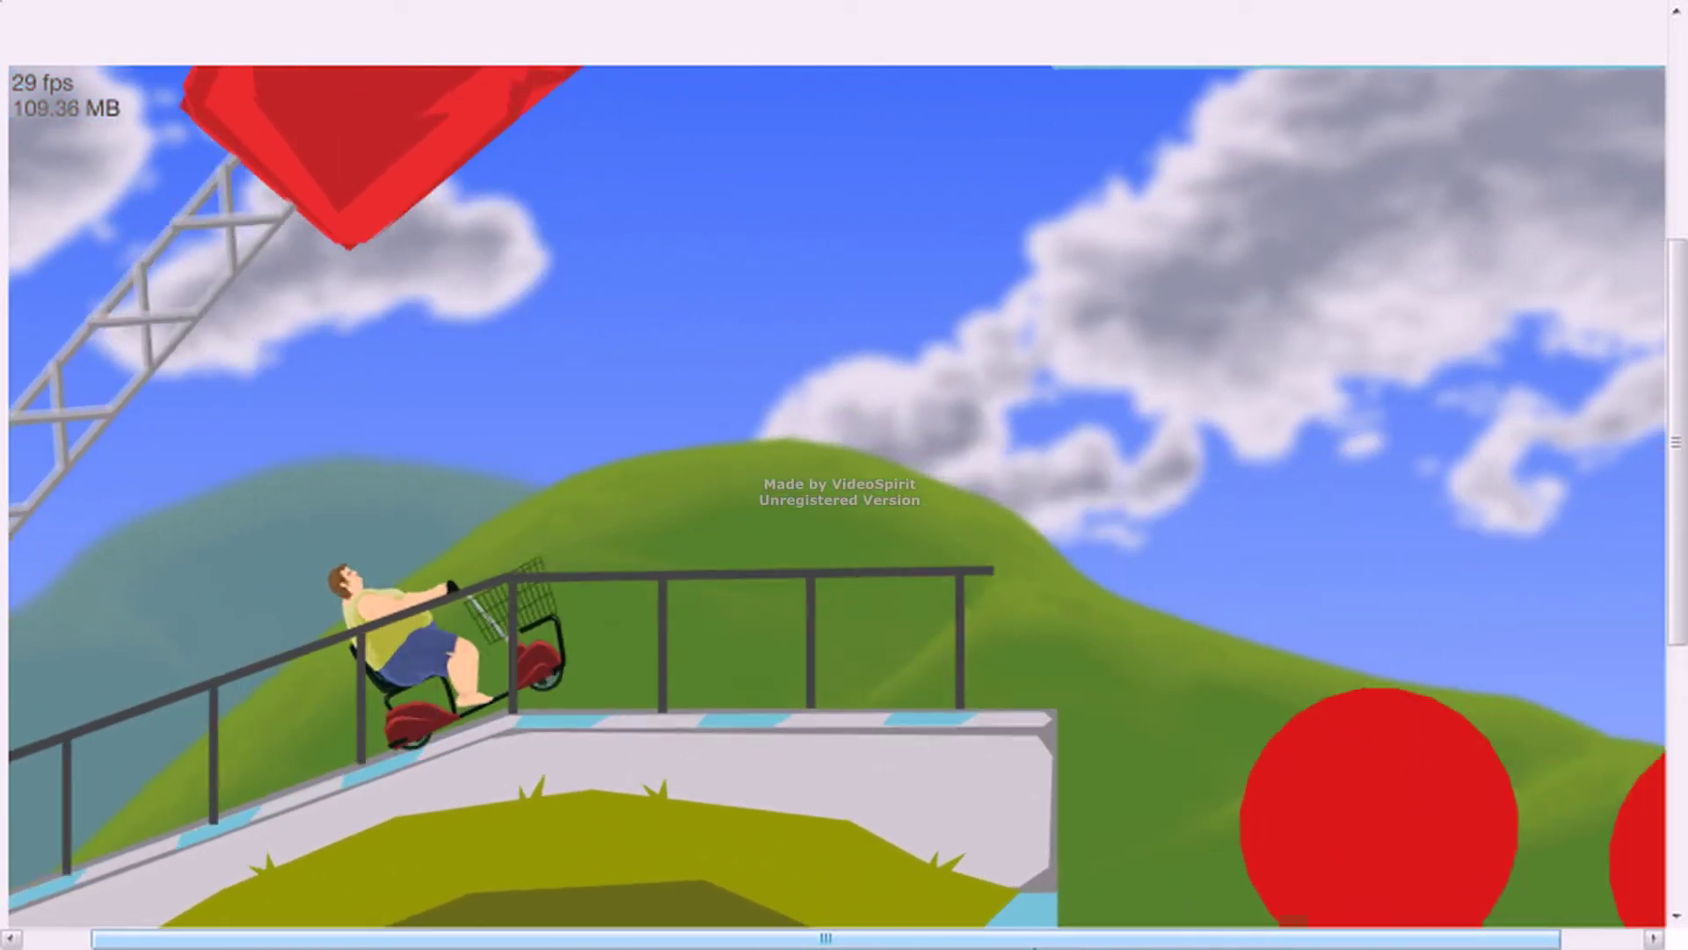
key("Up")
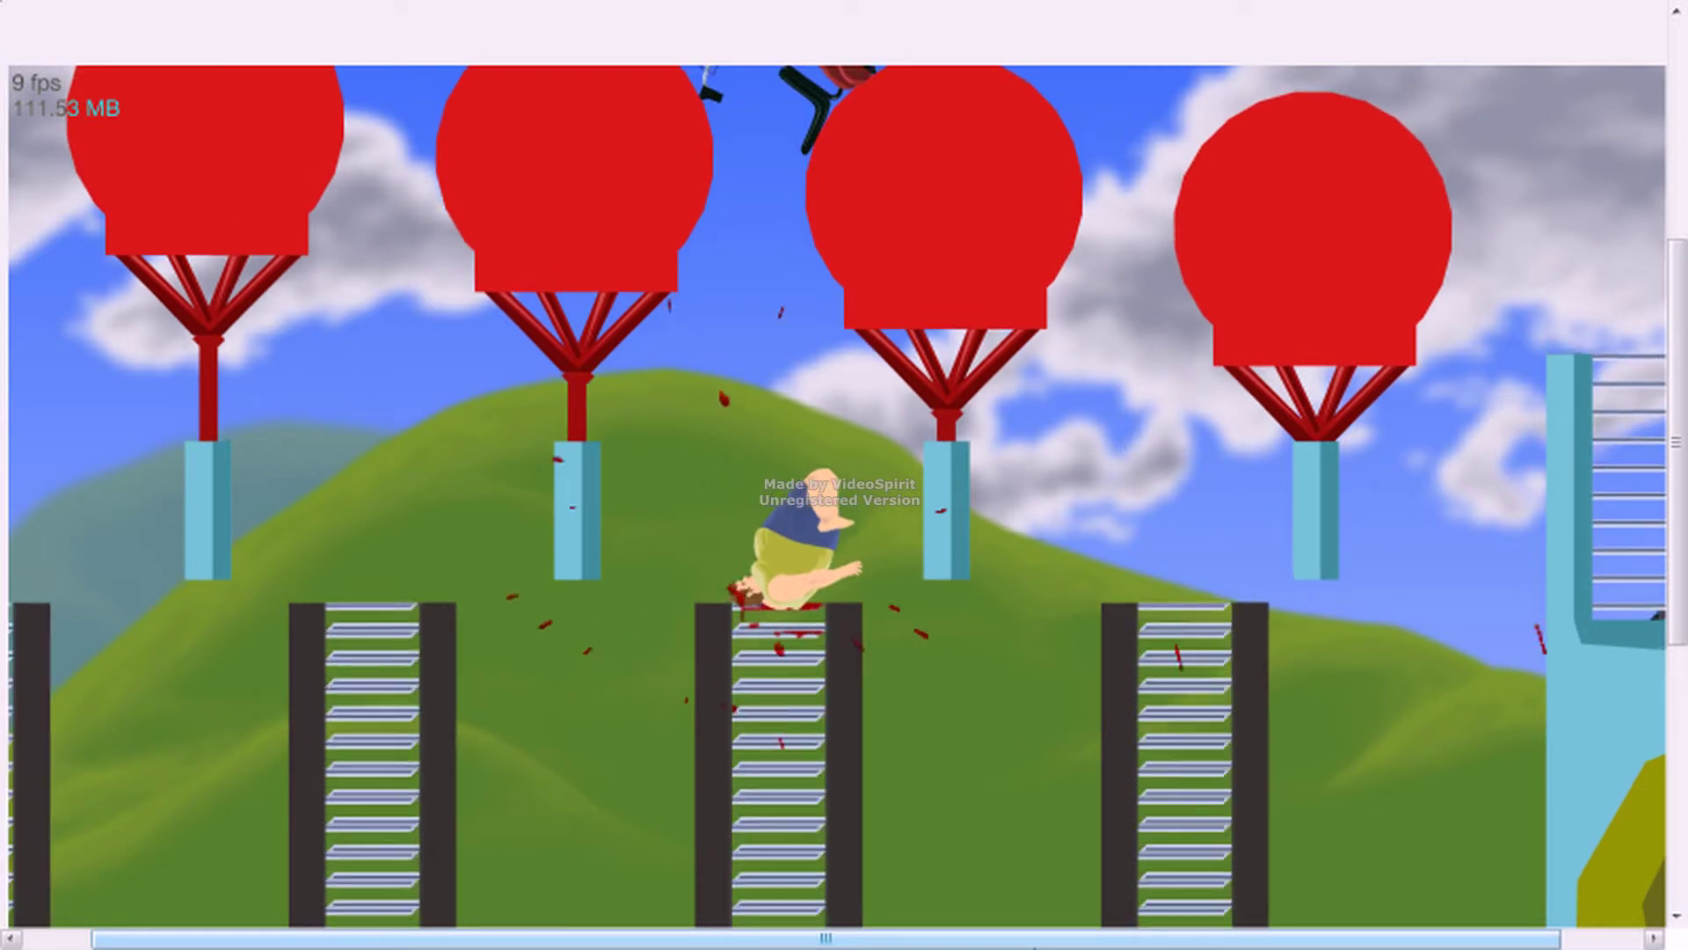
key("Return")
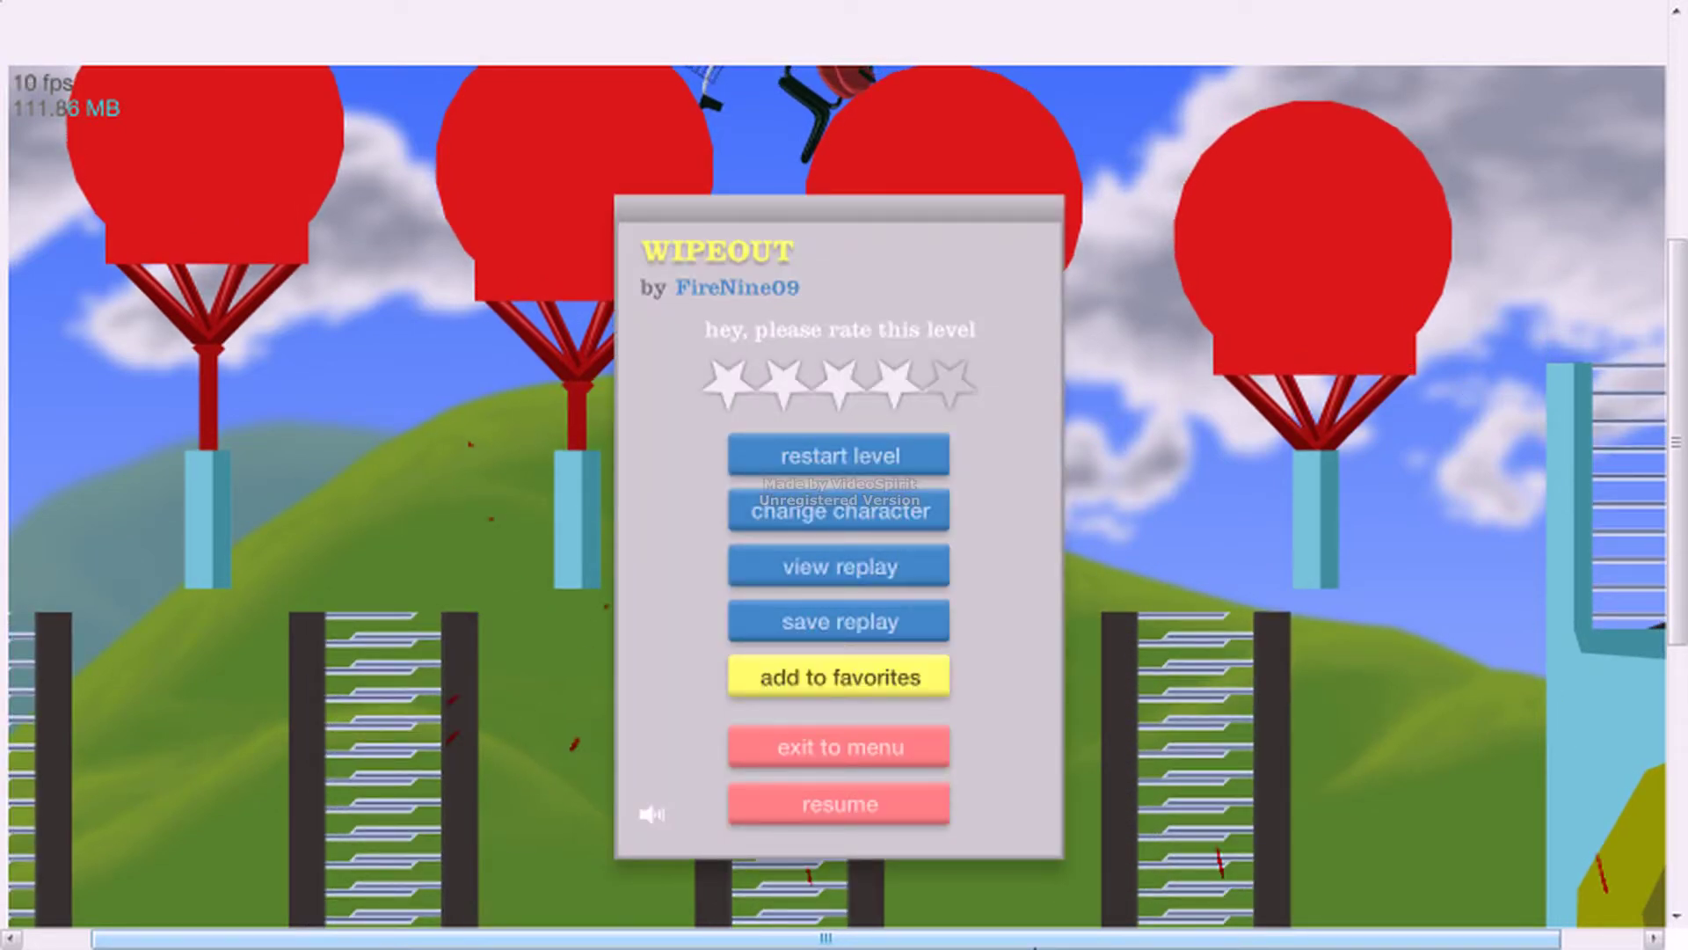
key("Return")
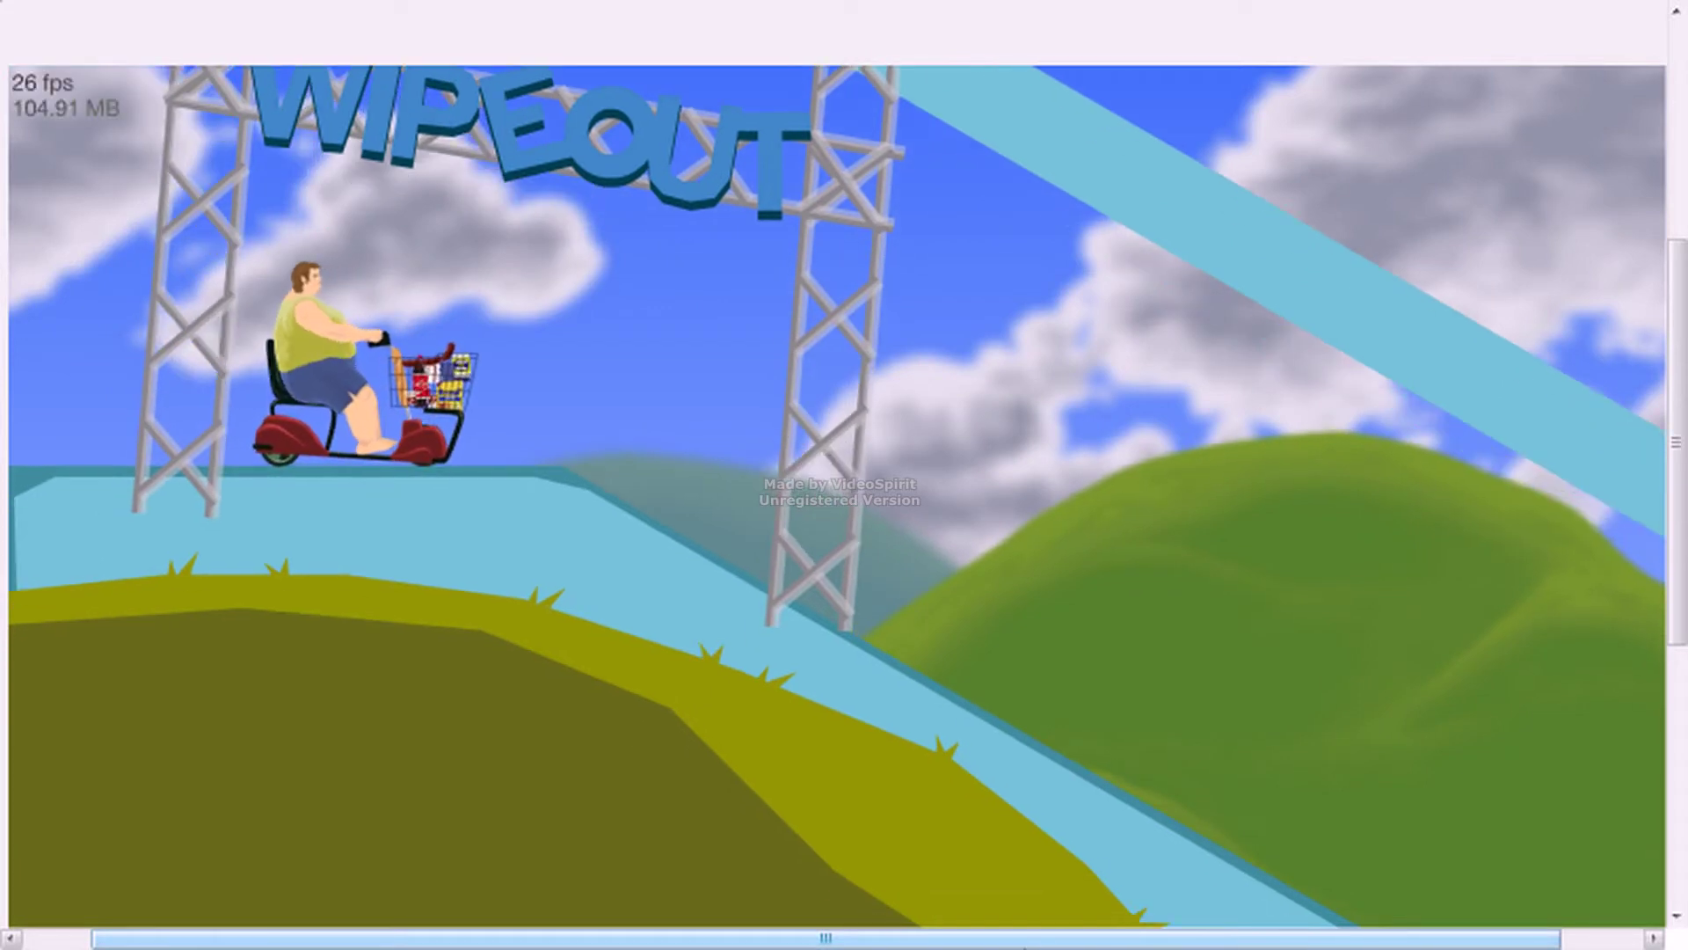
- Drive the scooter down the starting slope and across the floating blue platforms
key("Up")
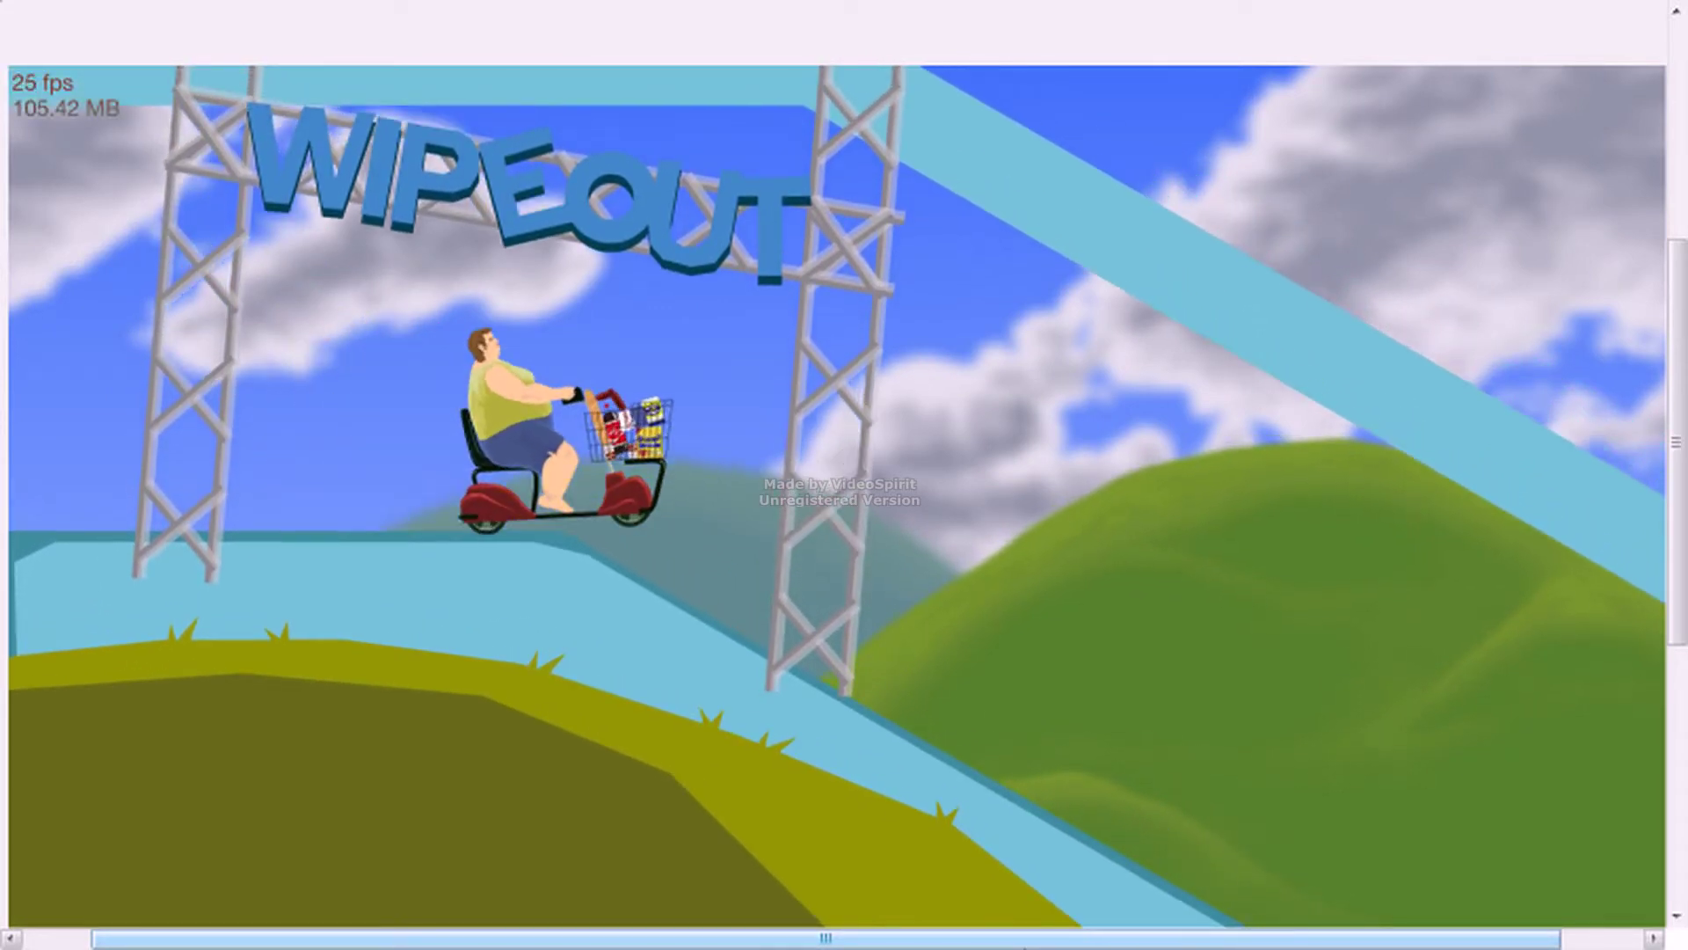
key("Up")
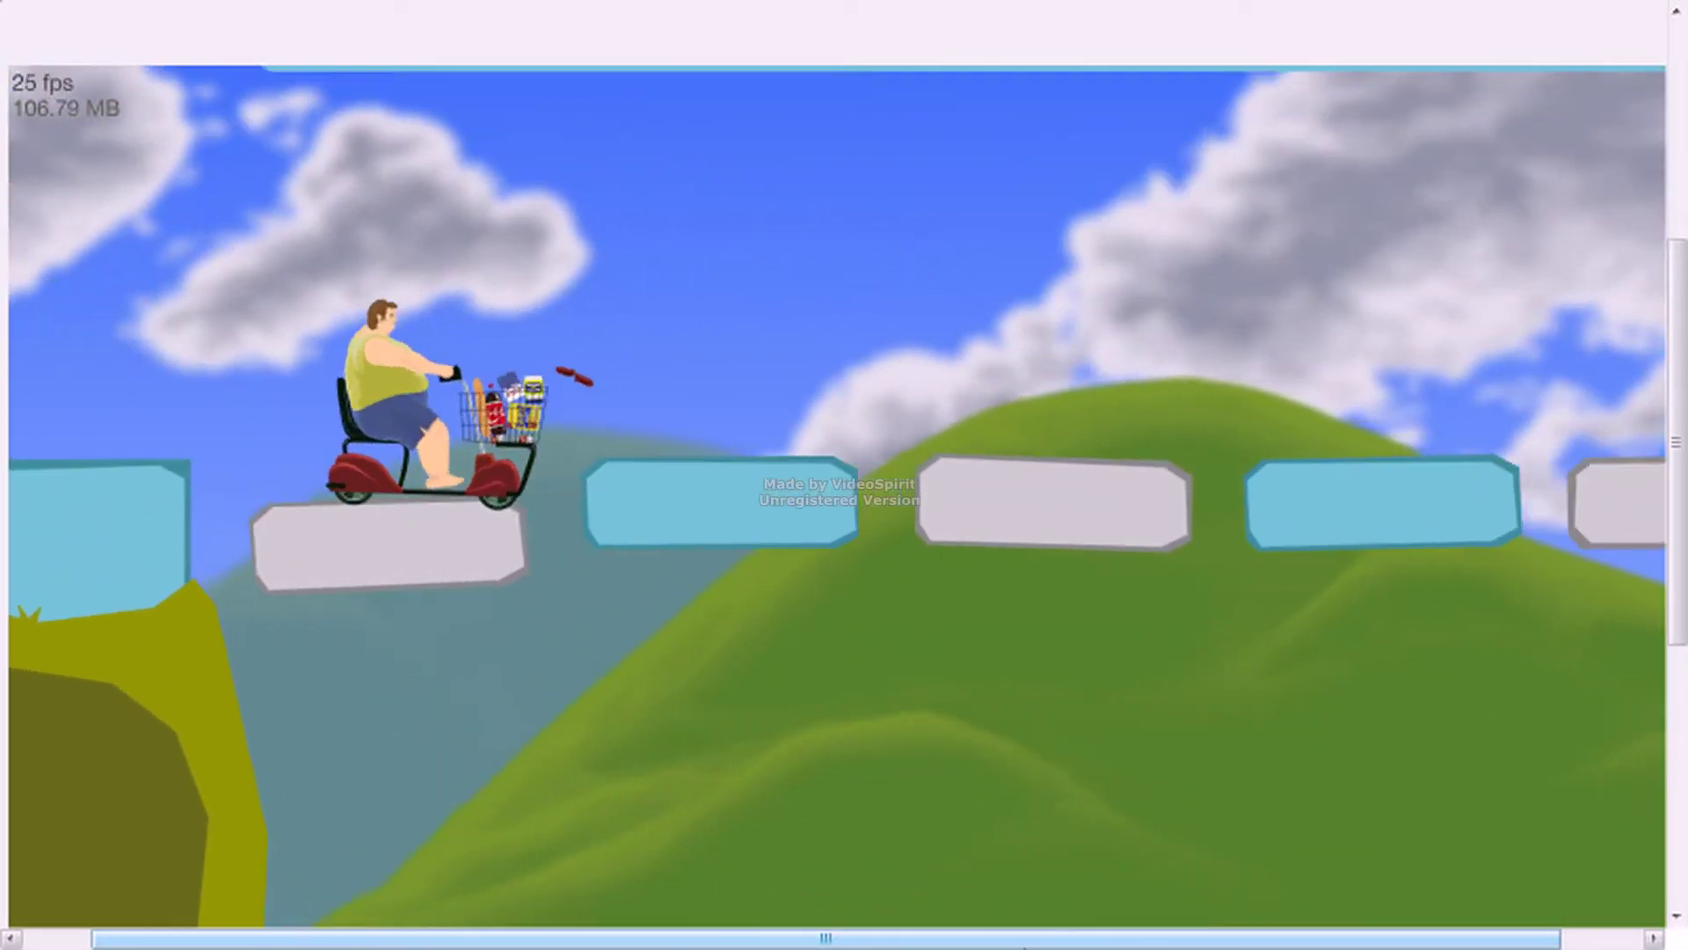
key("Up")
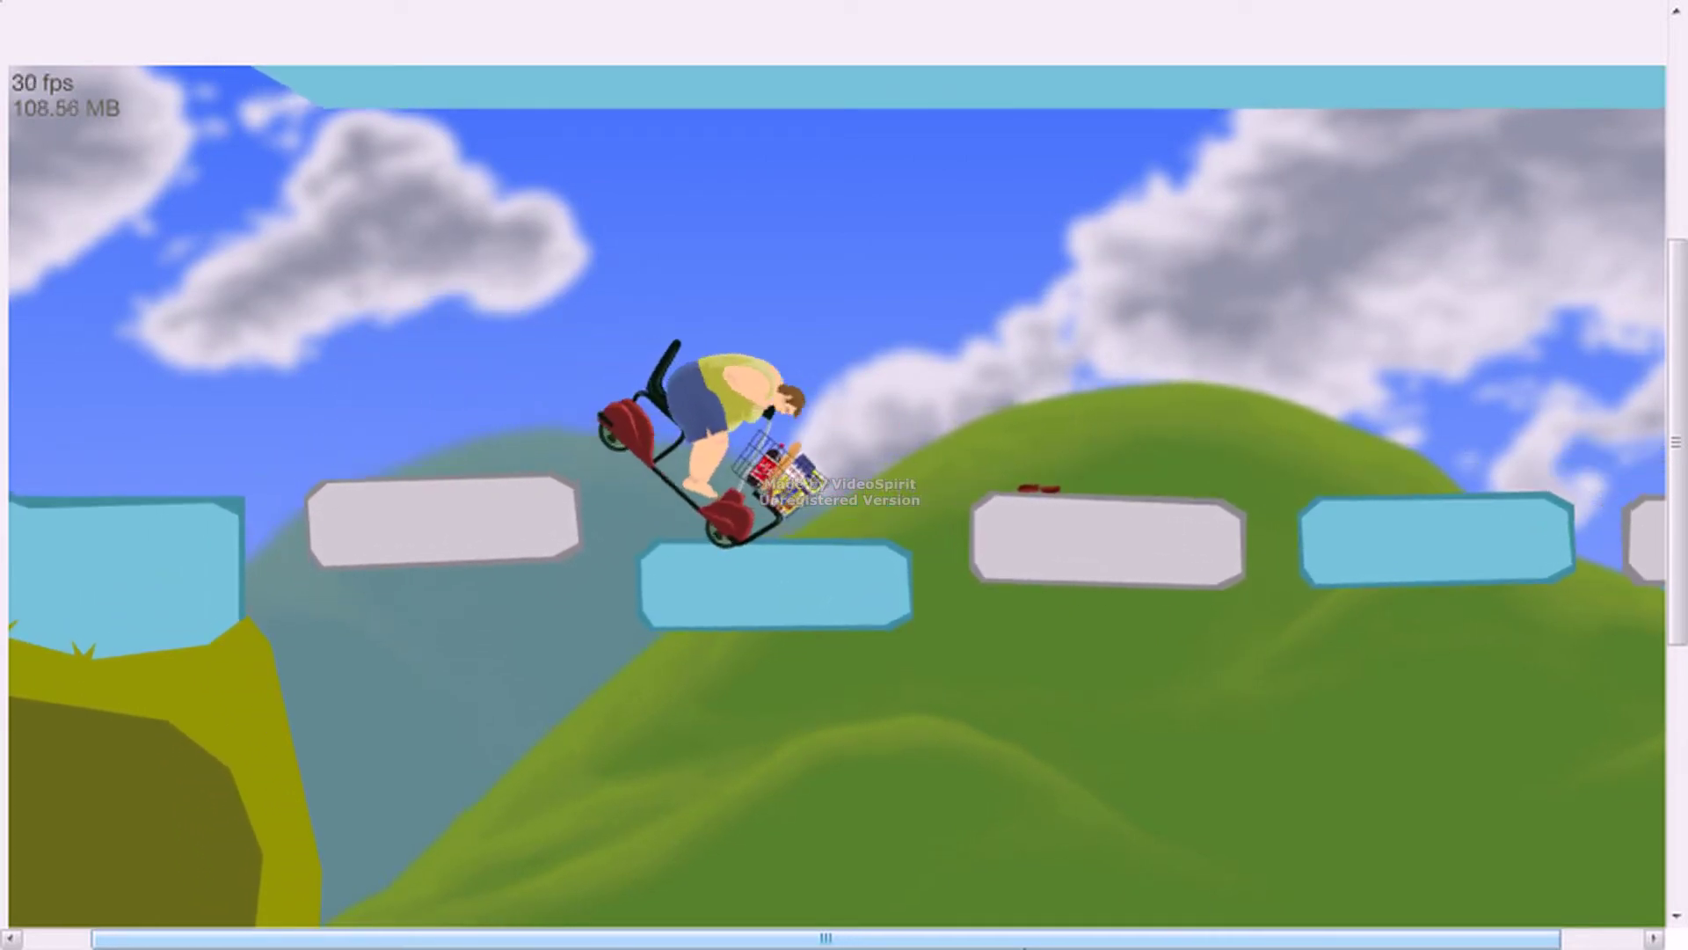
key("Up")
key("Up")
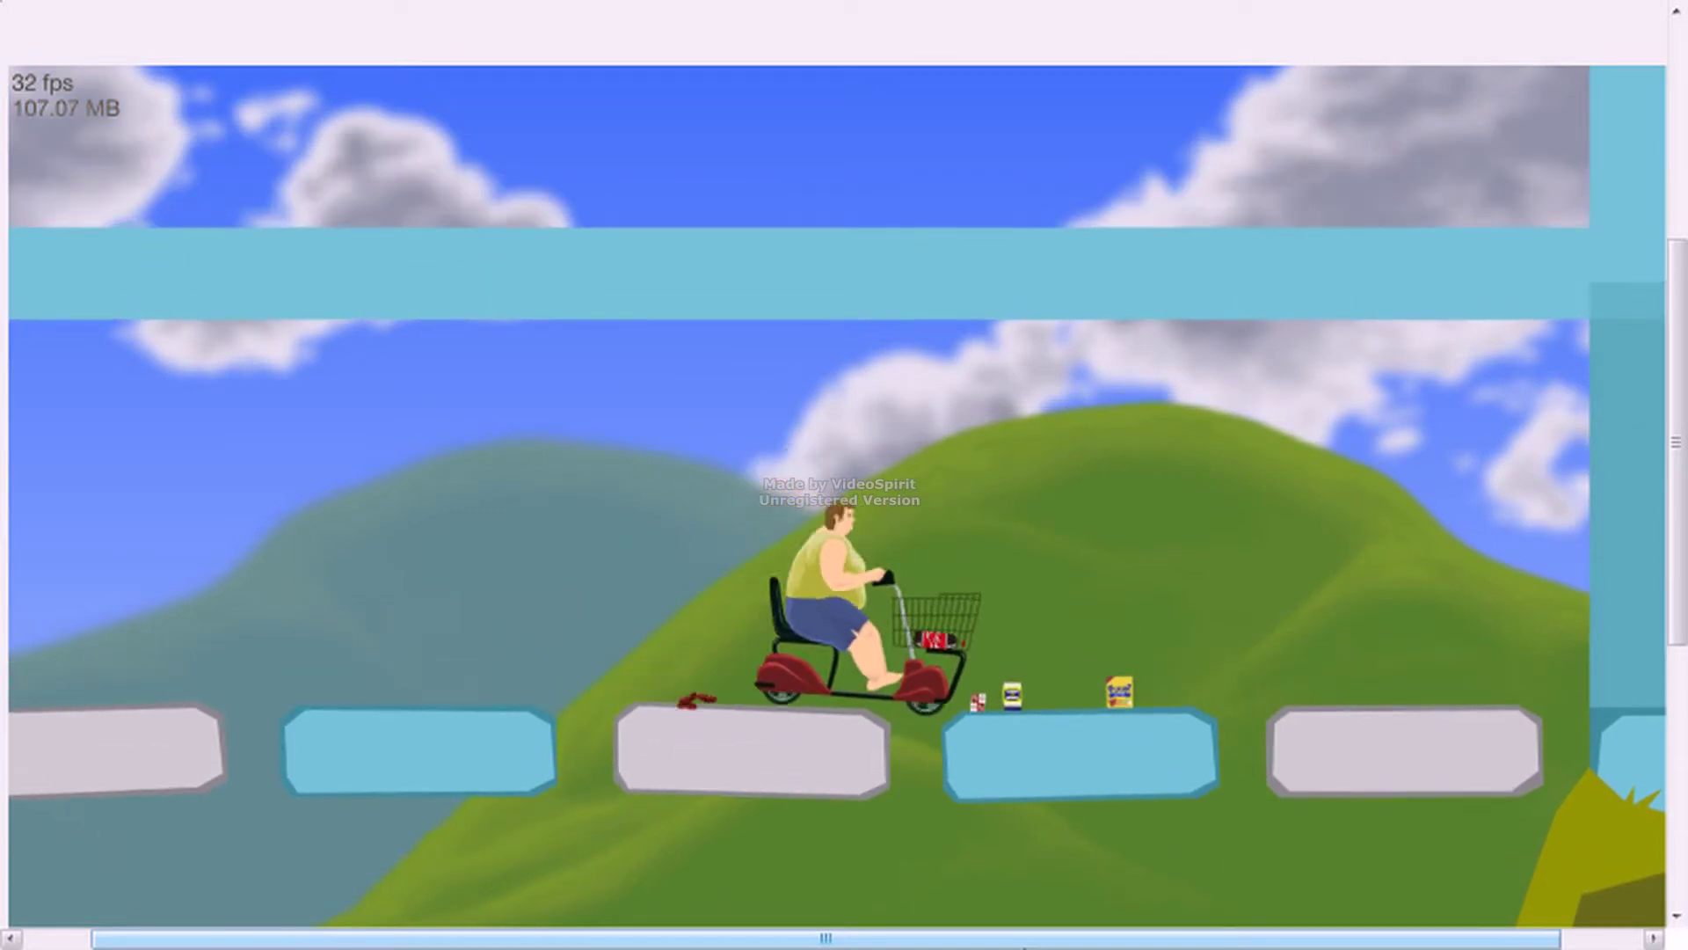
key("Up")
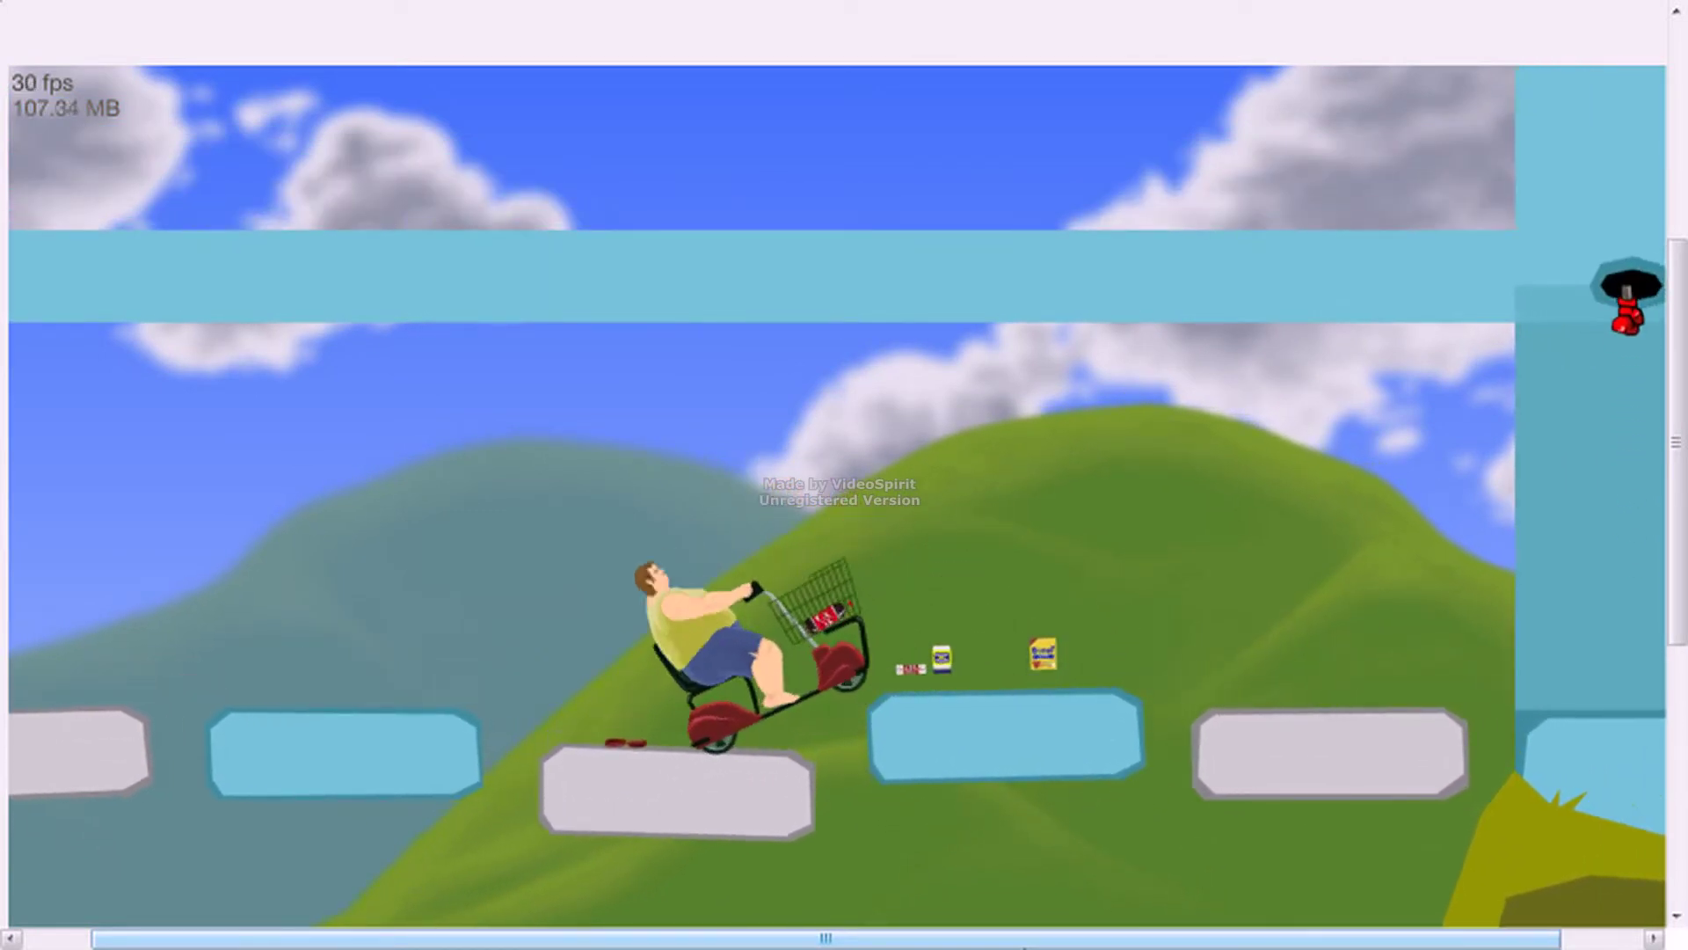
key("Up")
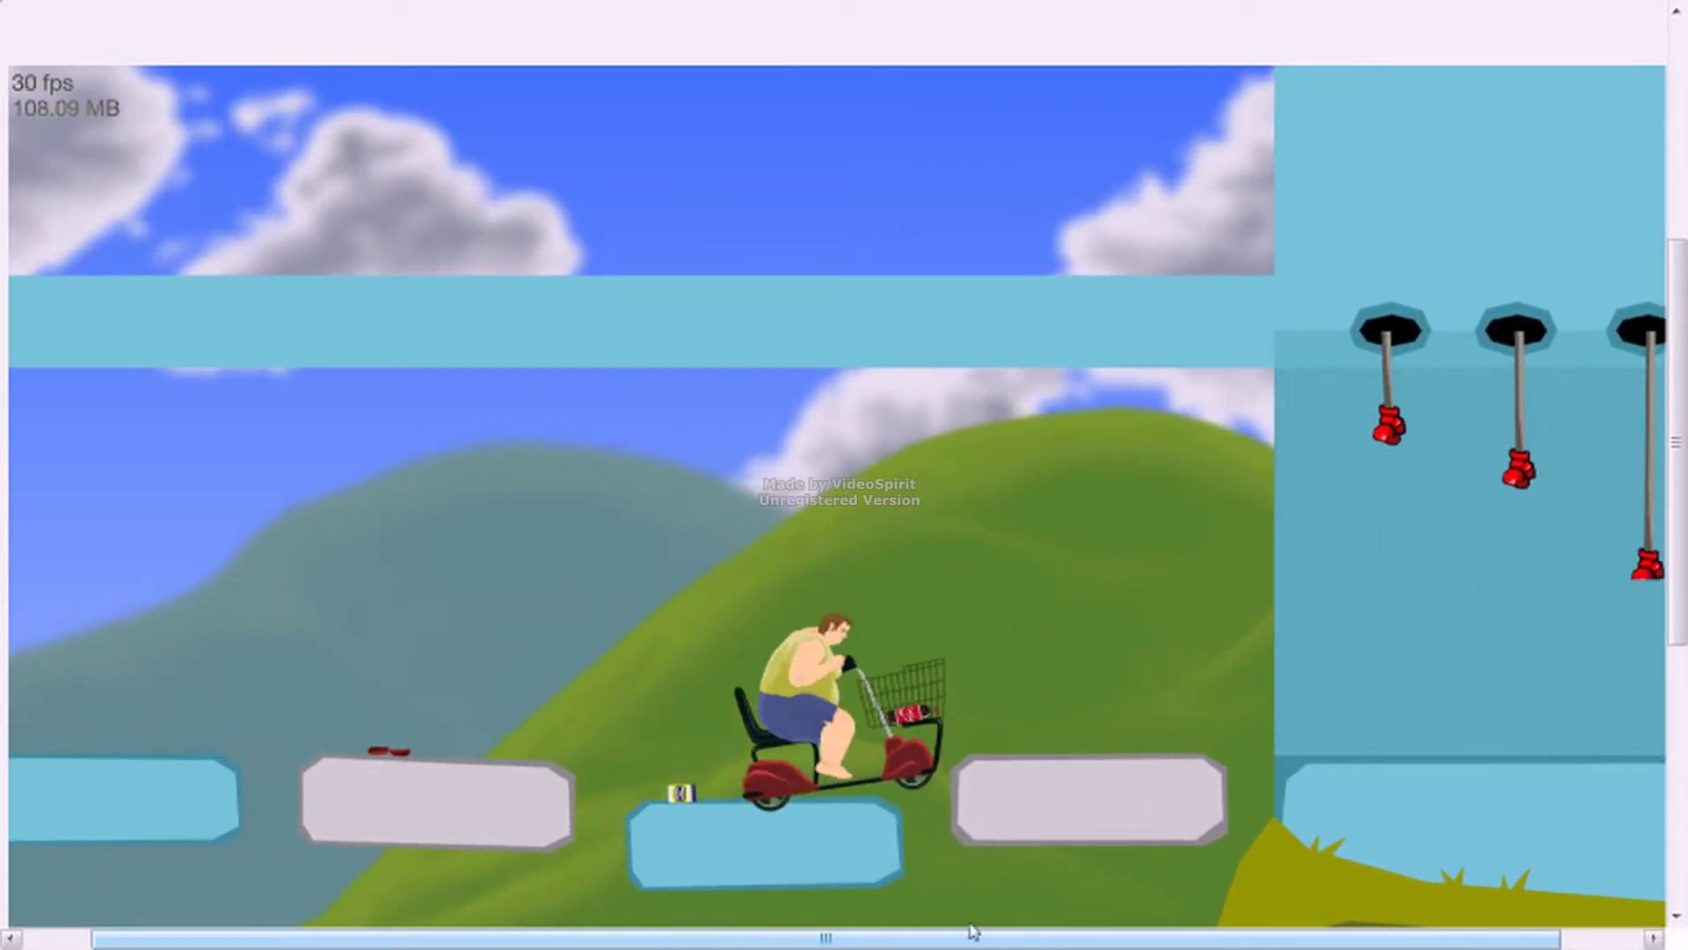
- Cross the grey platform and glove trap section onto the railing ramp
key("Up")
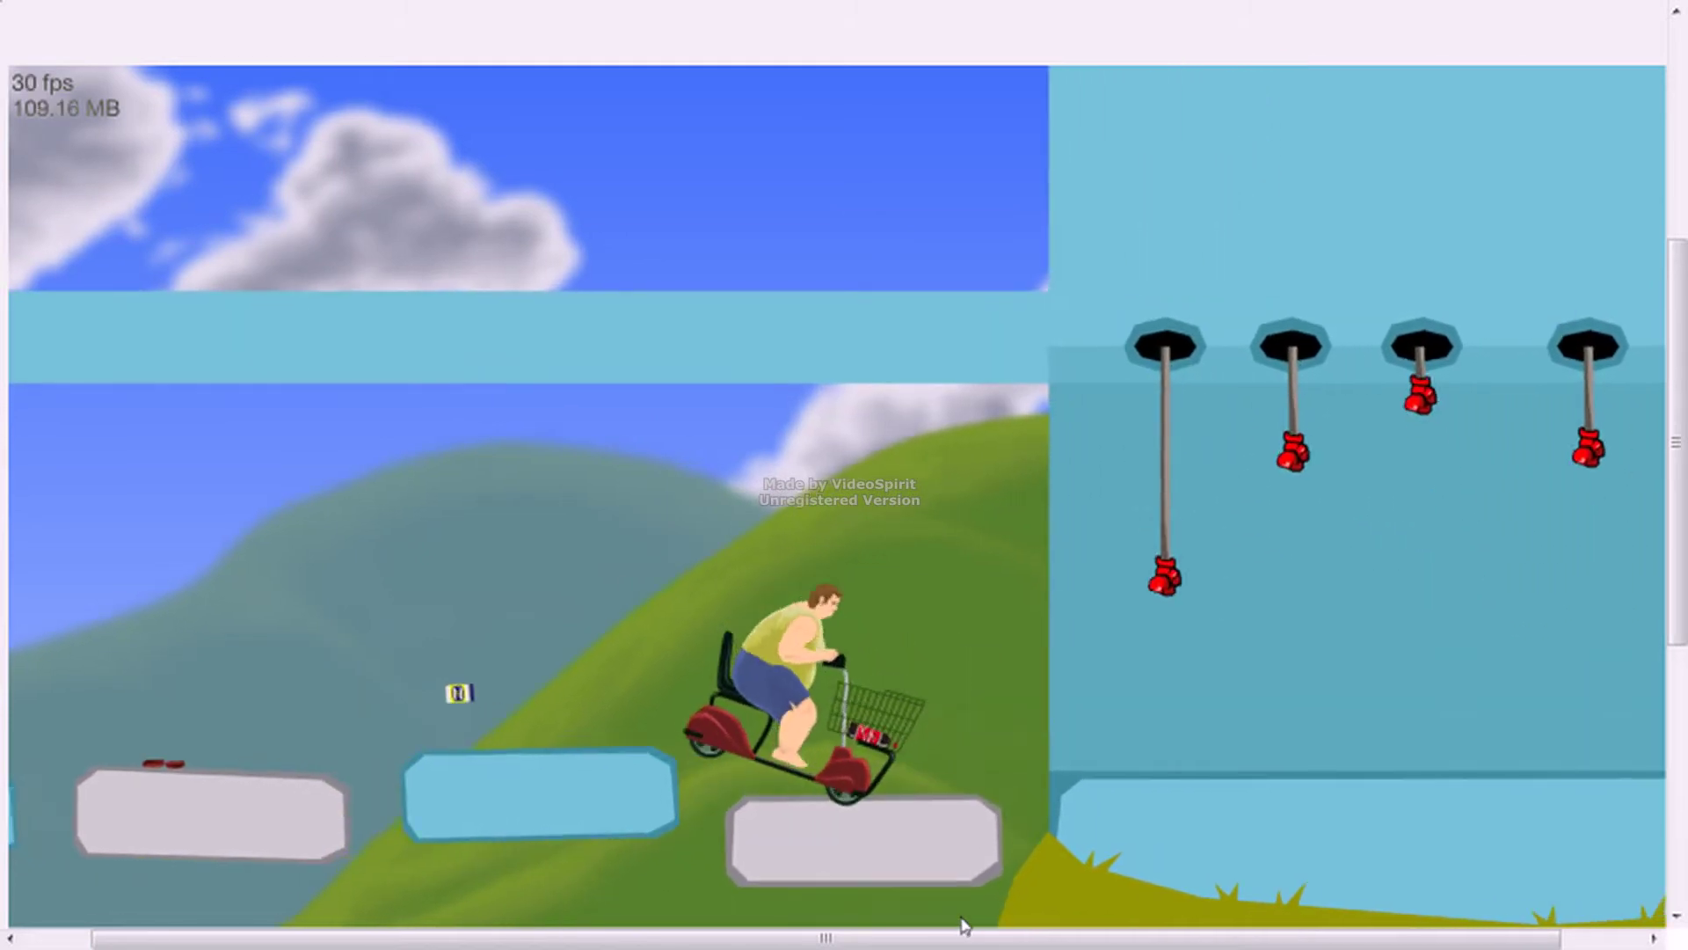
key("Up")
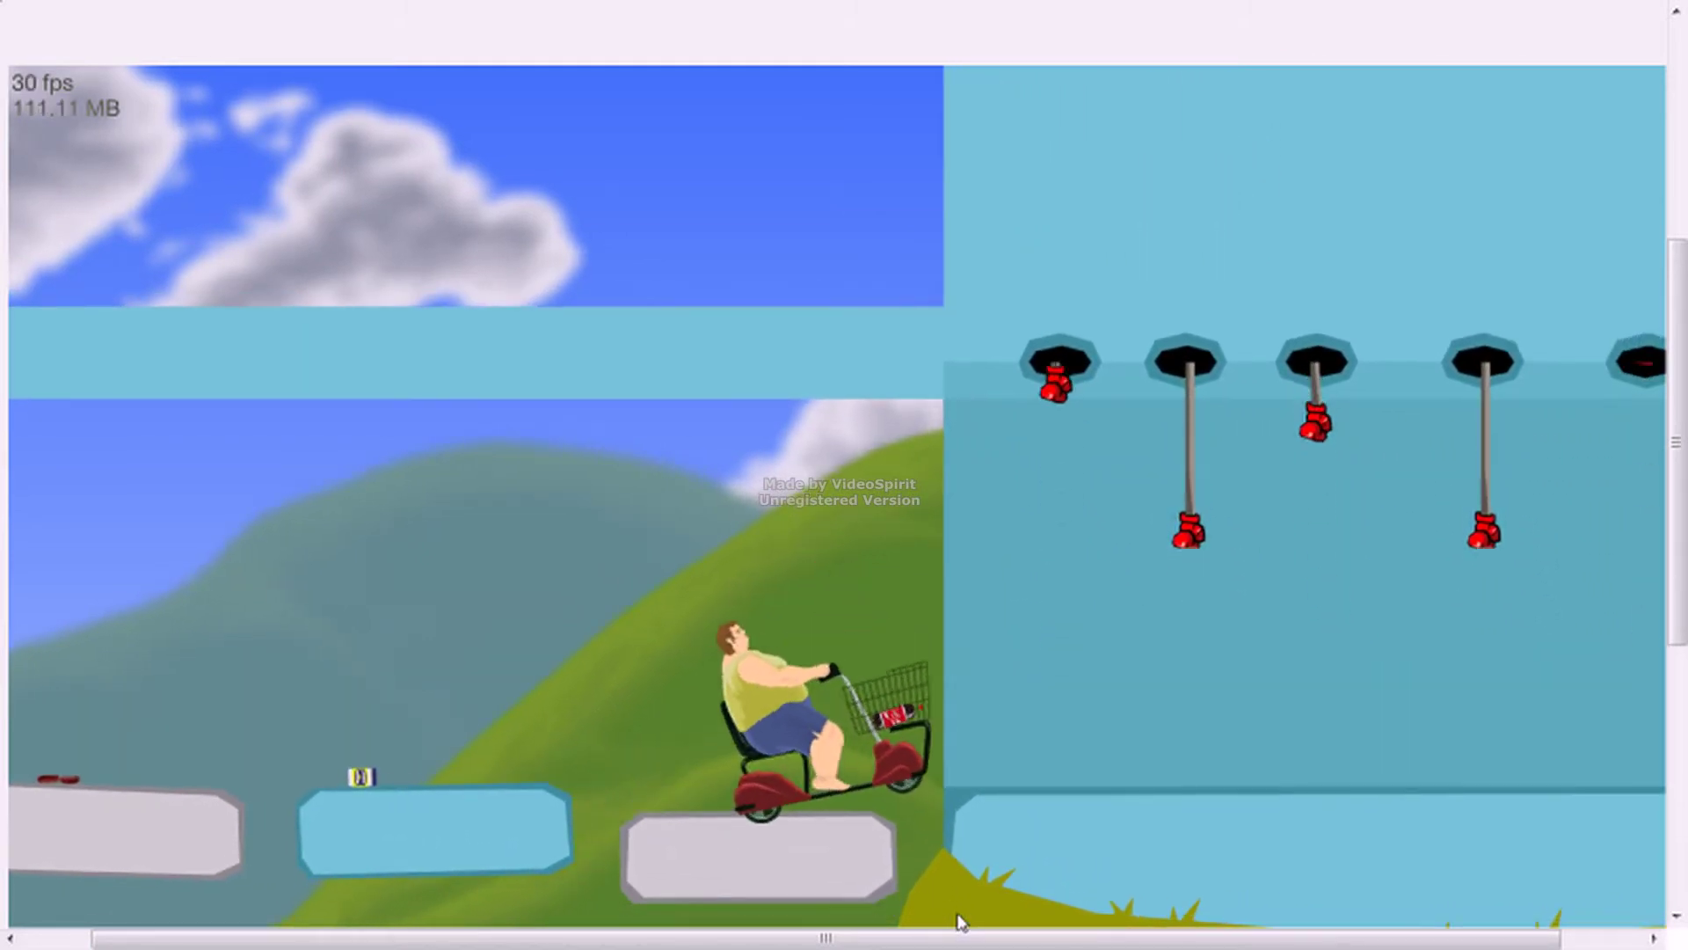
key("Up")
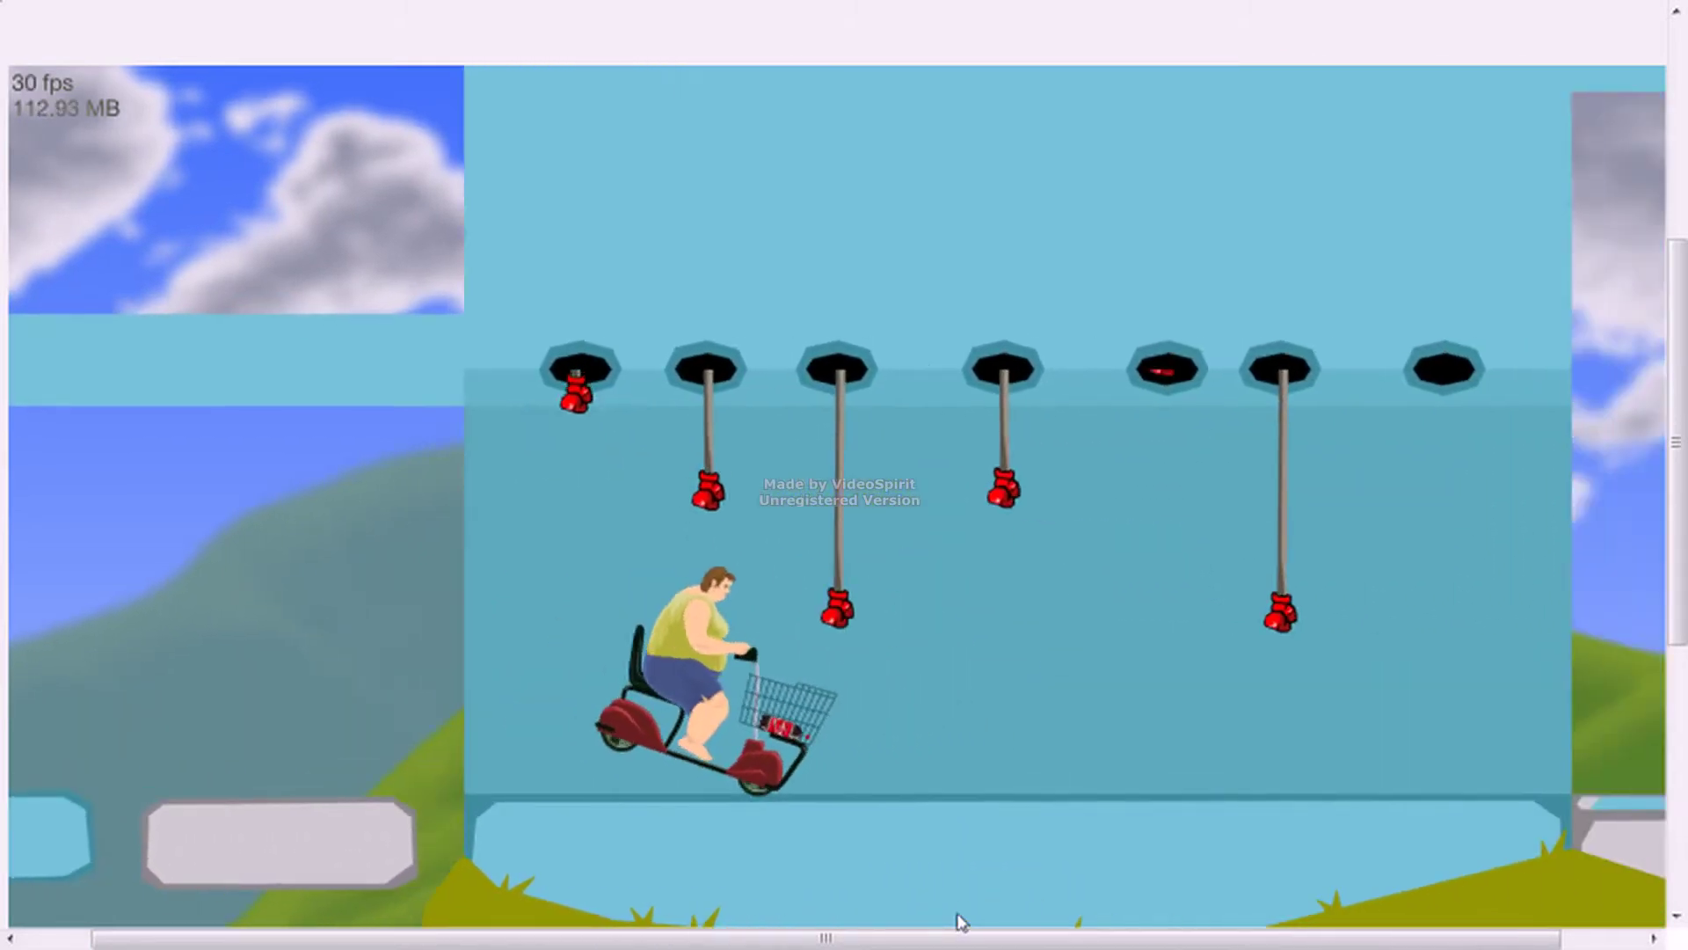
key("Up")
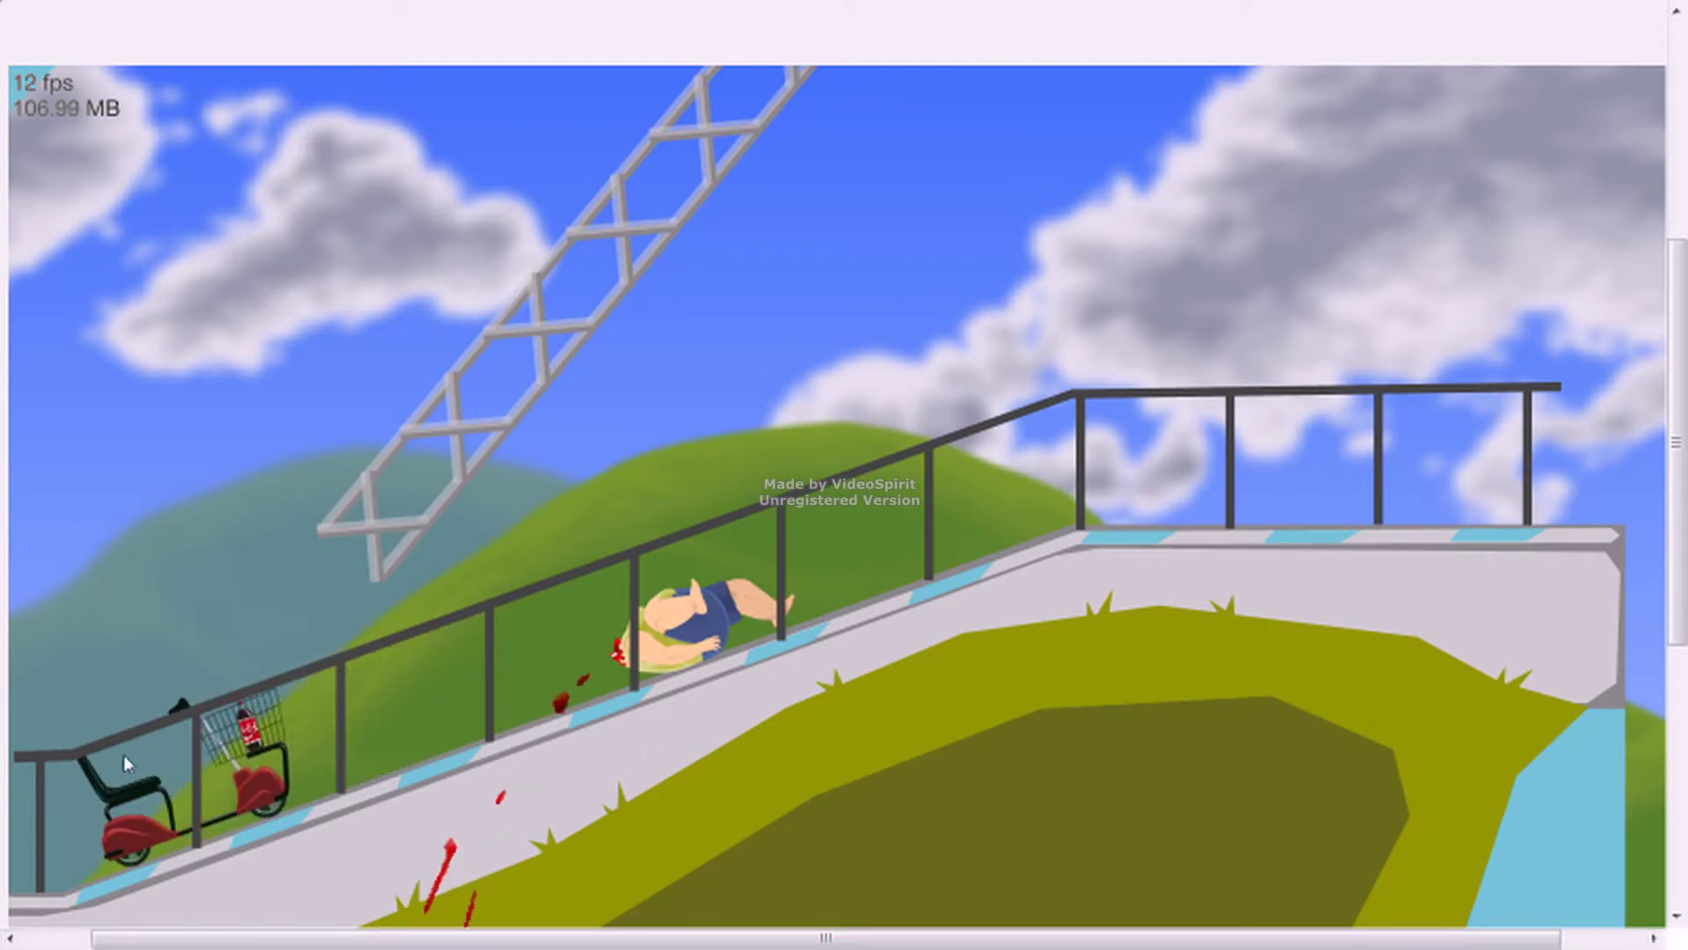
scroll(204, 789, "down", 2)
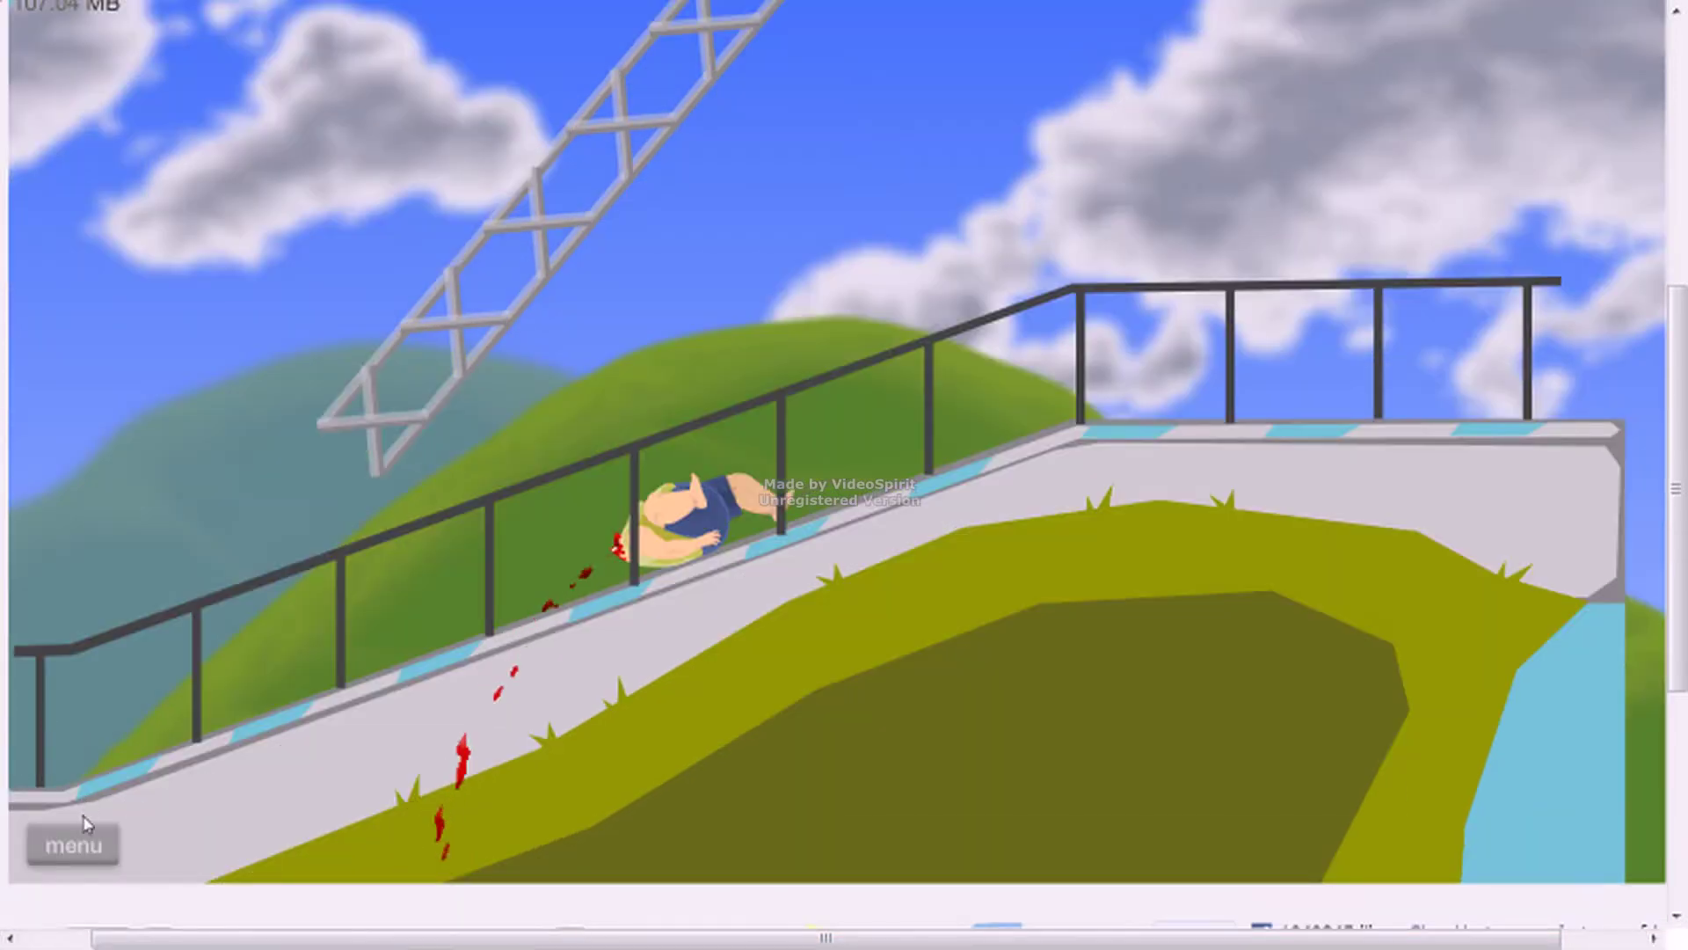
- Restart WIPEOUT from the pause options and roll the scooter off the start platform
left_click(90, 847)
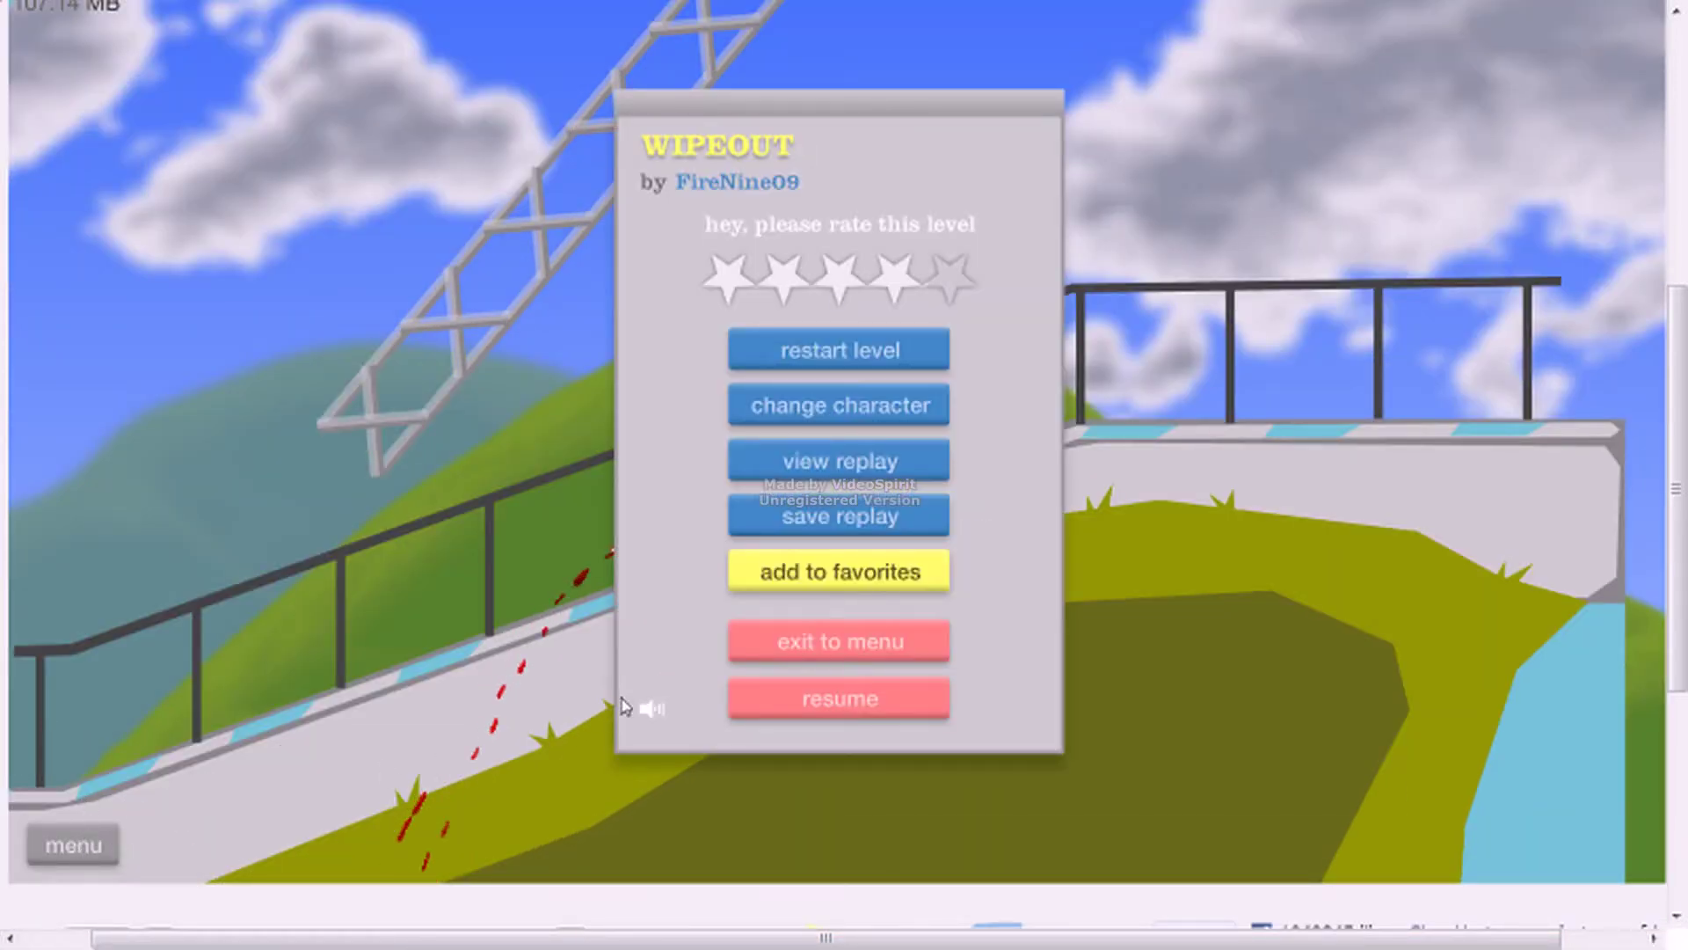
left_click(890, 354)
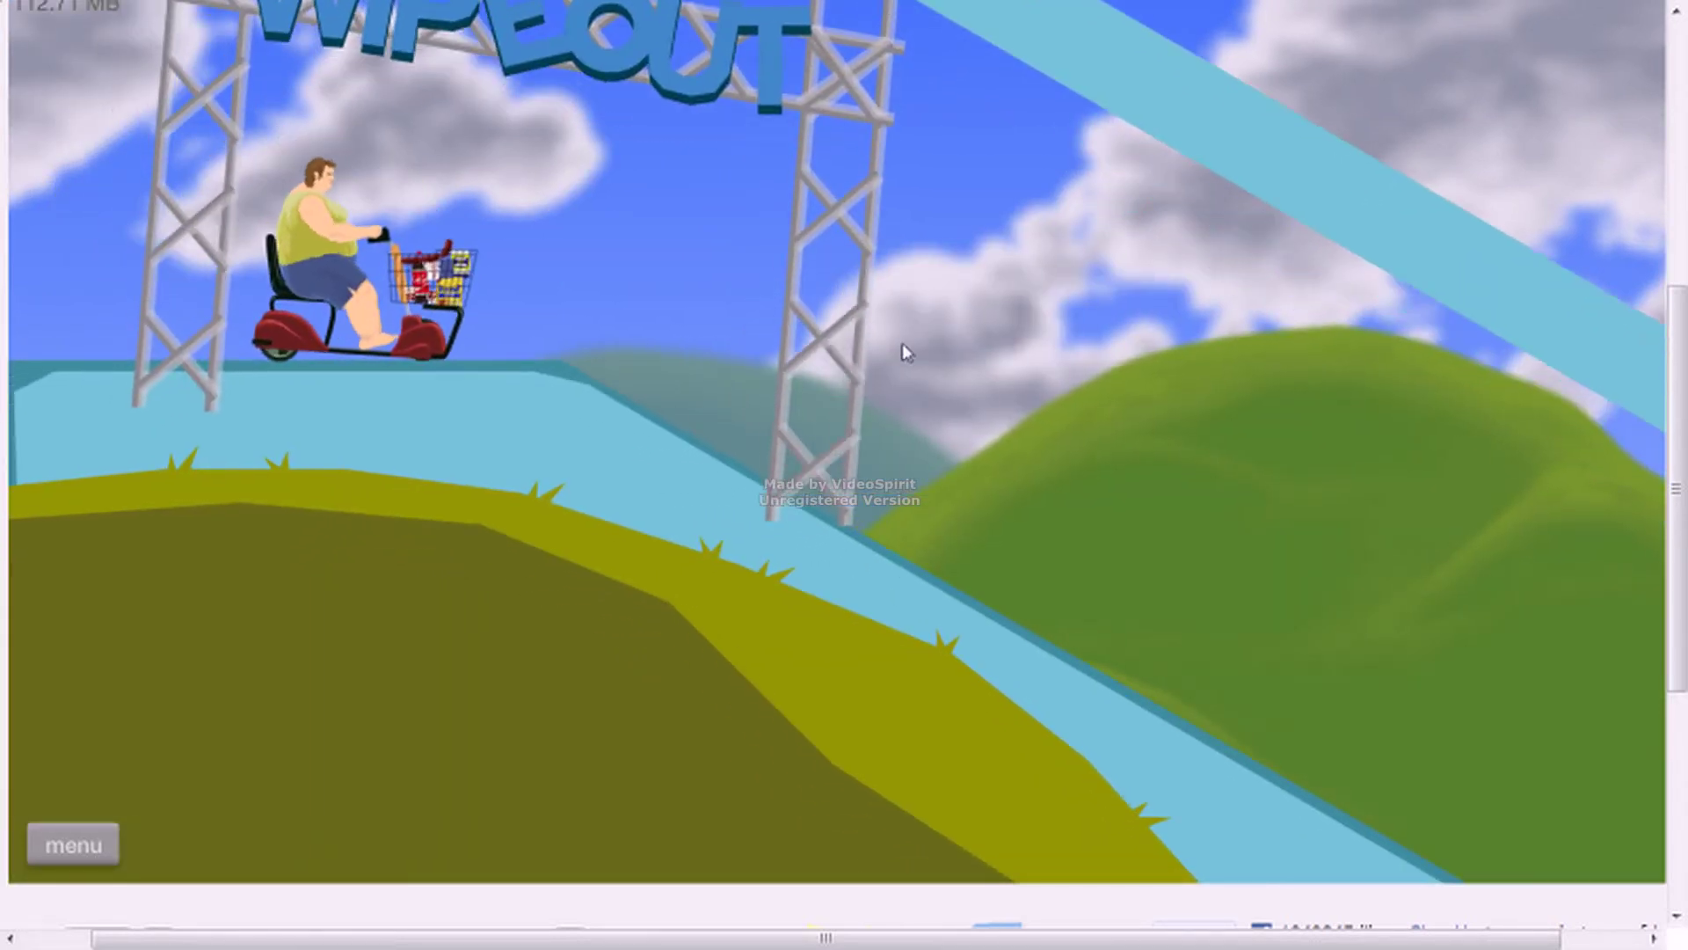
scroll(902, 345, "up", 3)
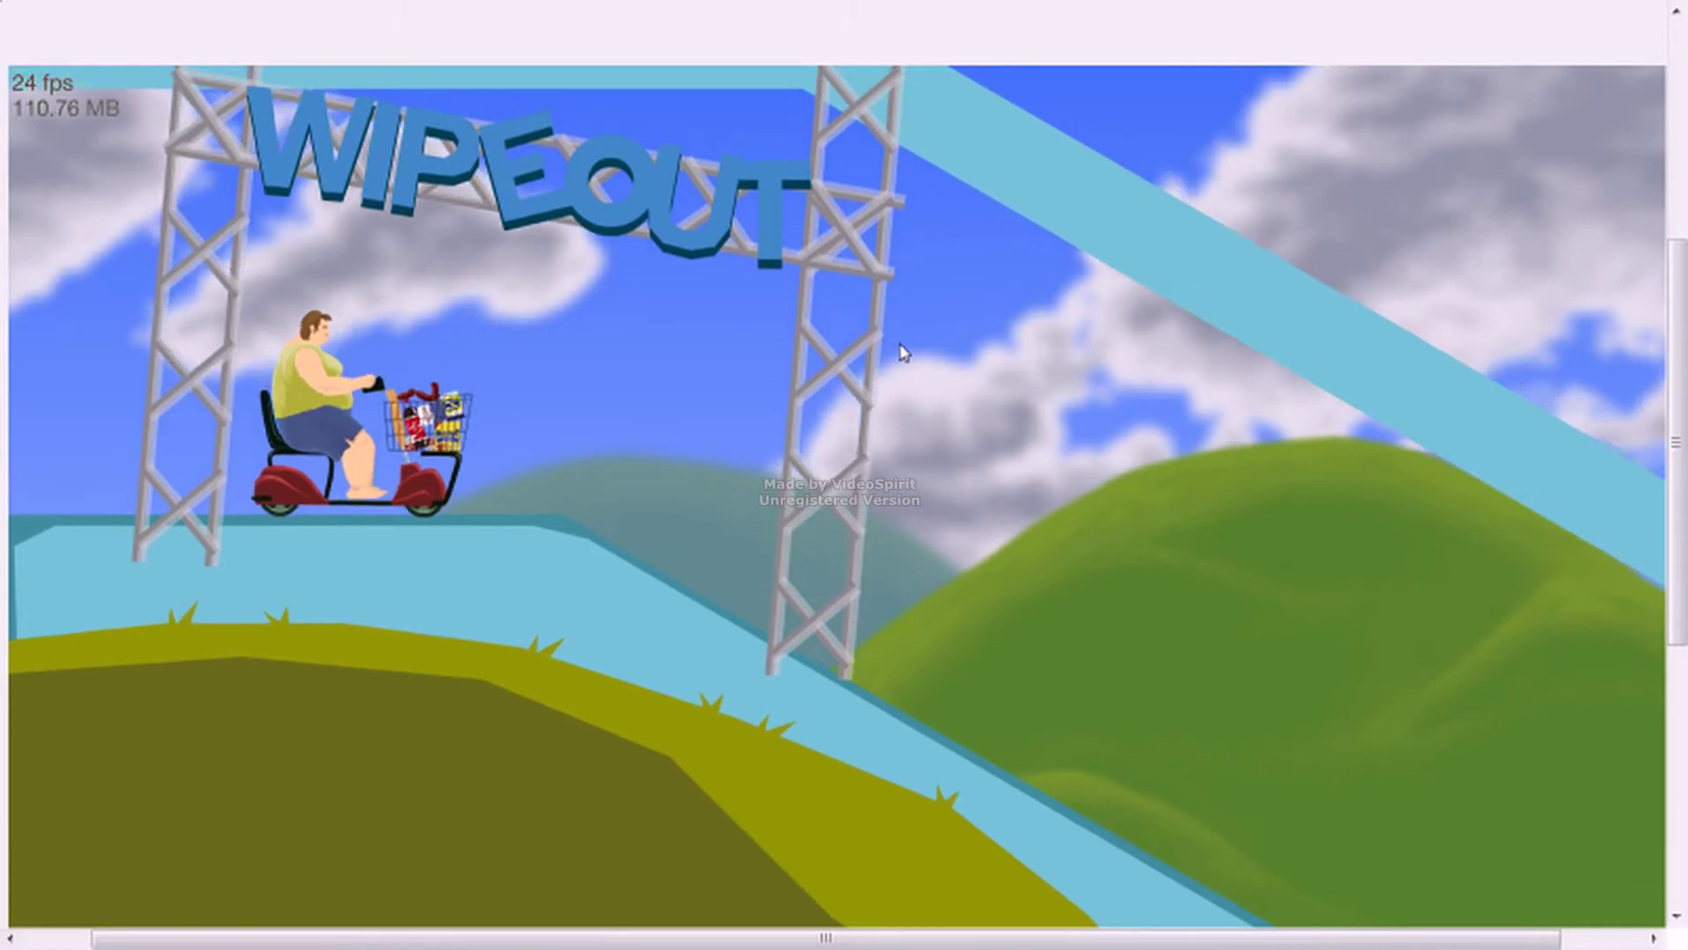
key("Up")
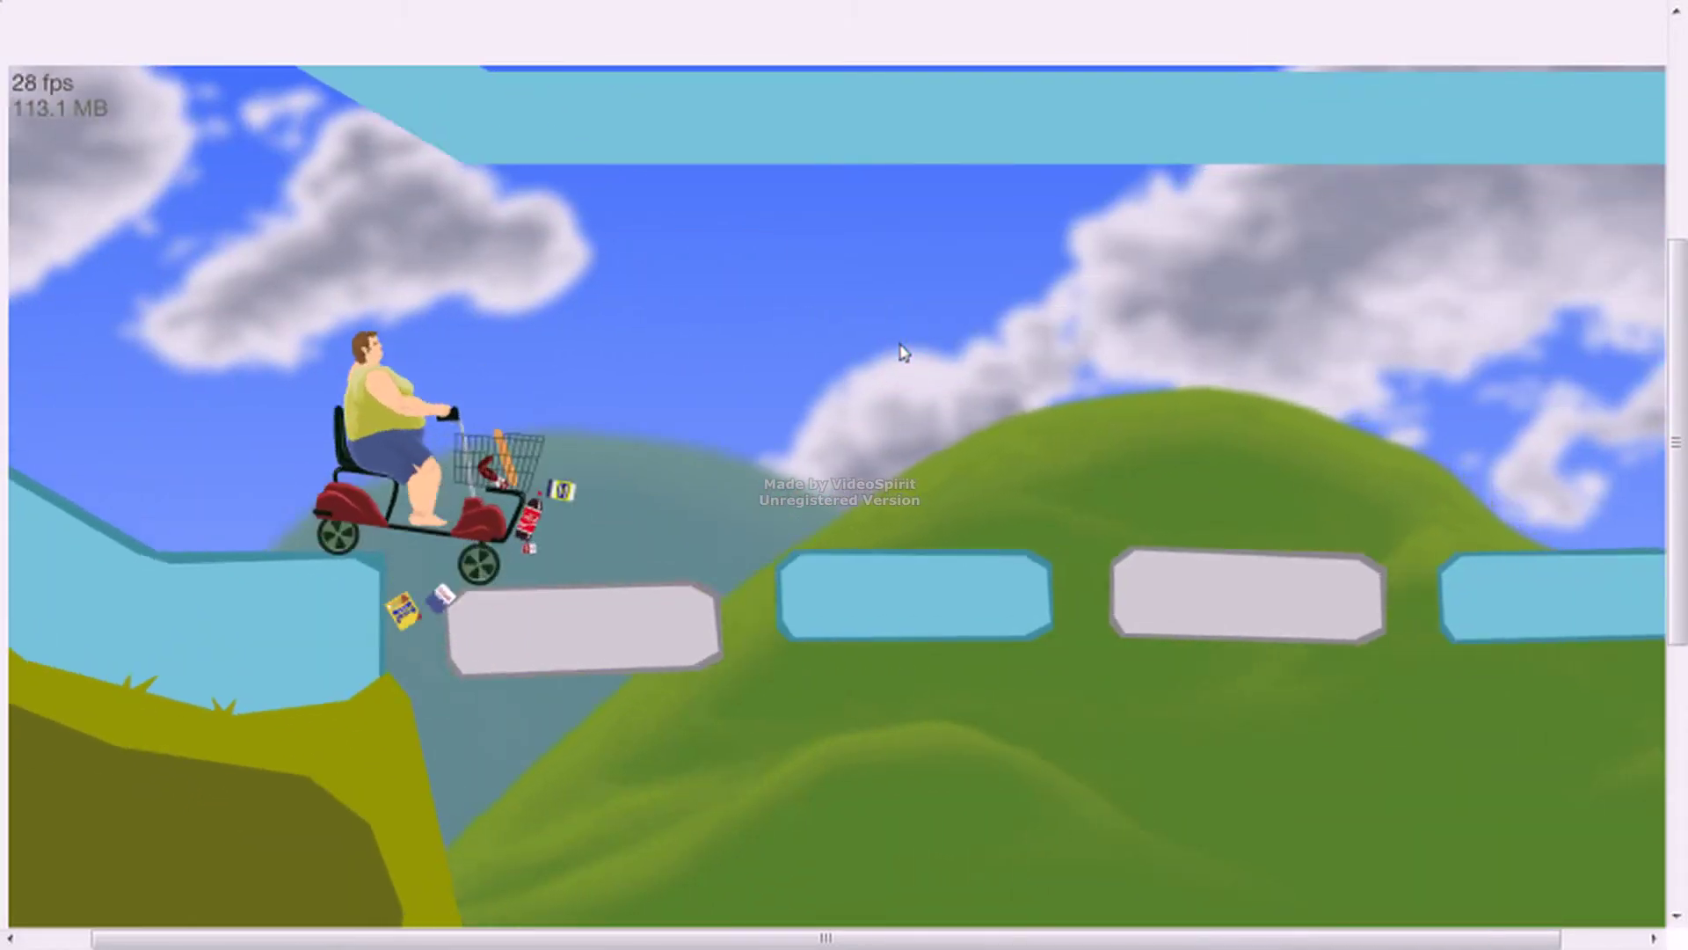
- Drive the scooter across the floating and grey platforms toward the glove trap wall
key("Up")
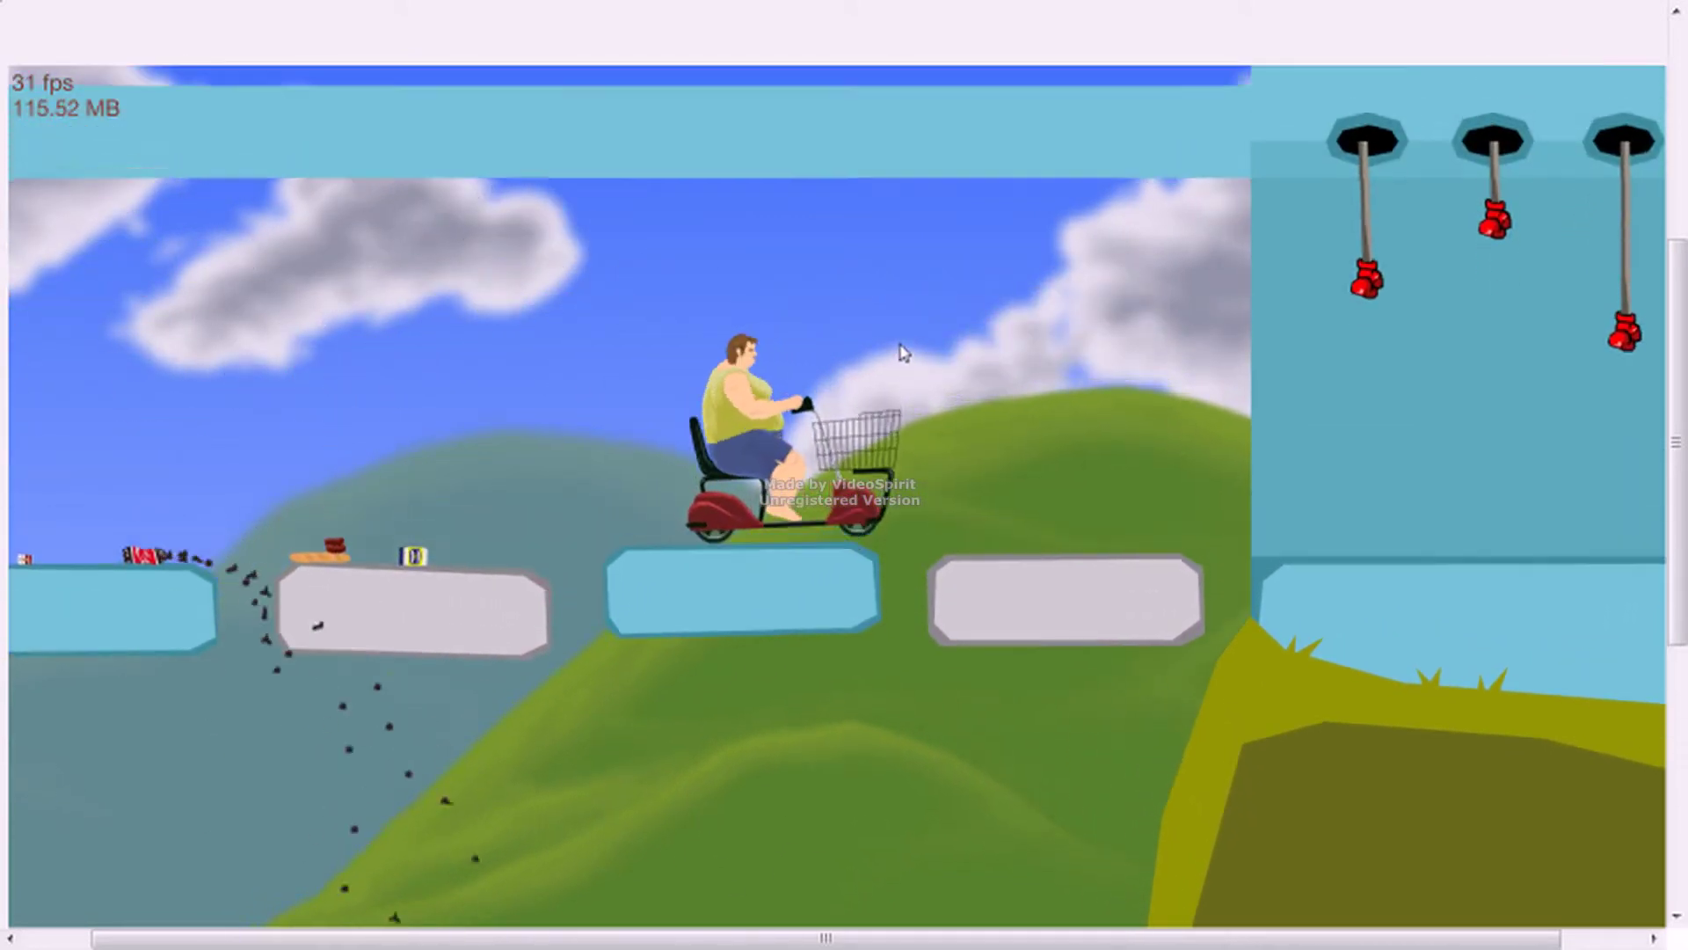
key("Up")
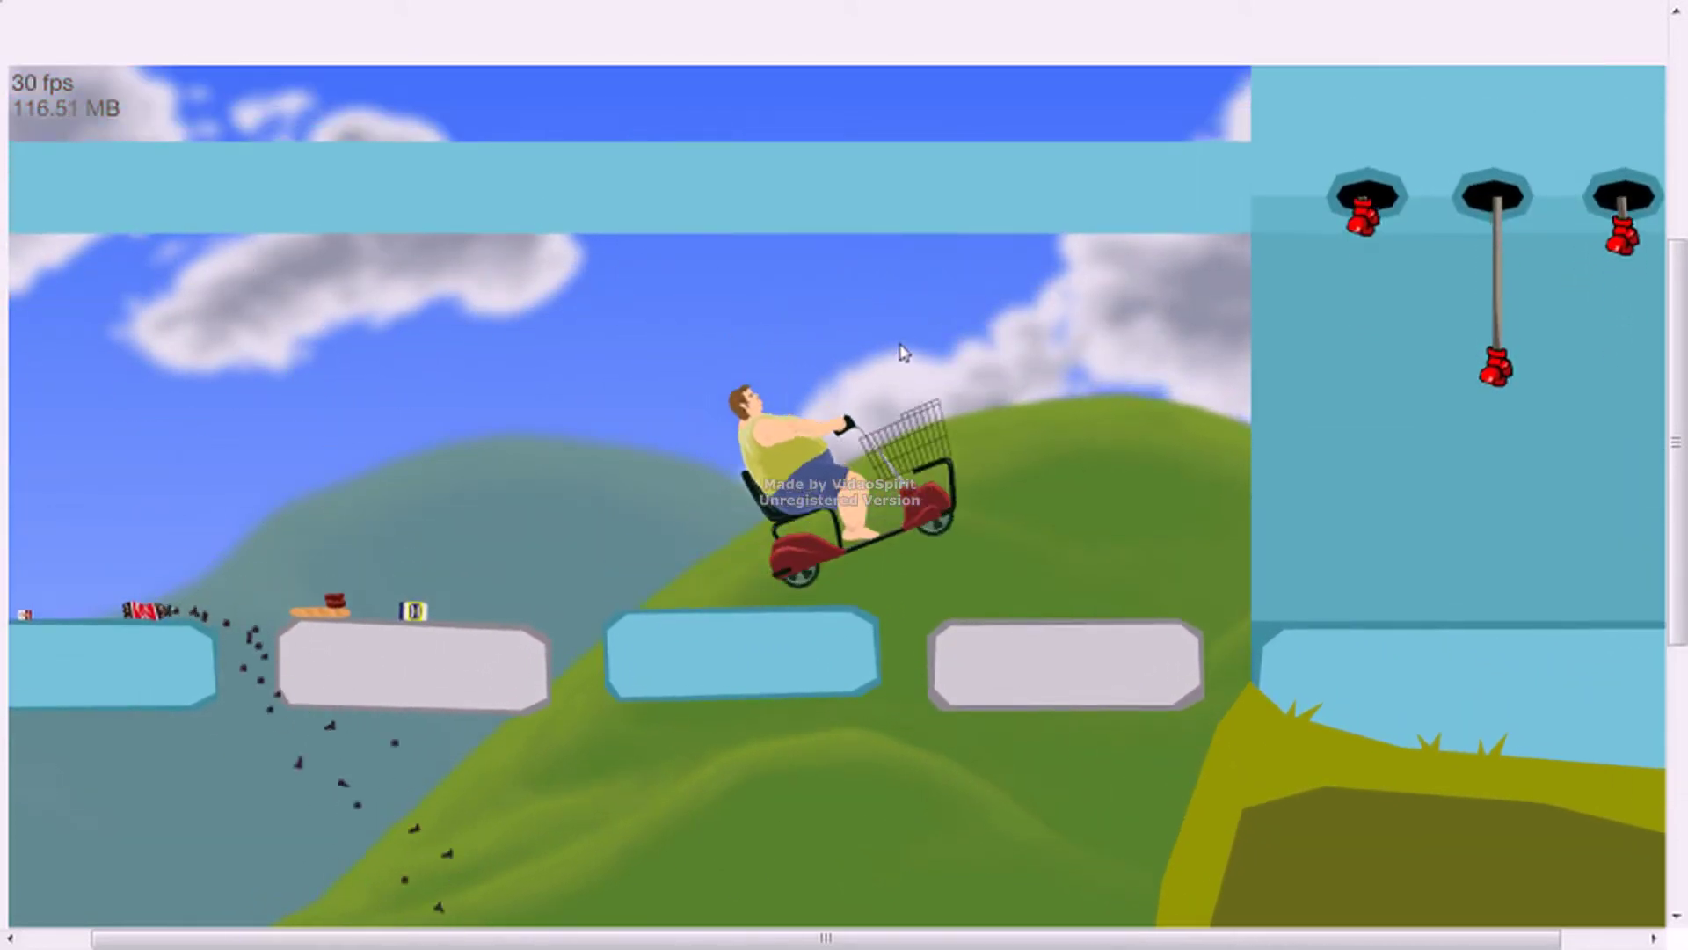
key("Up")
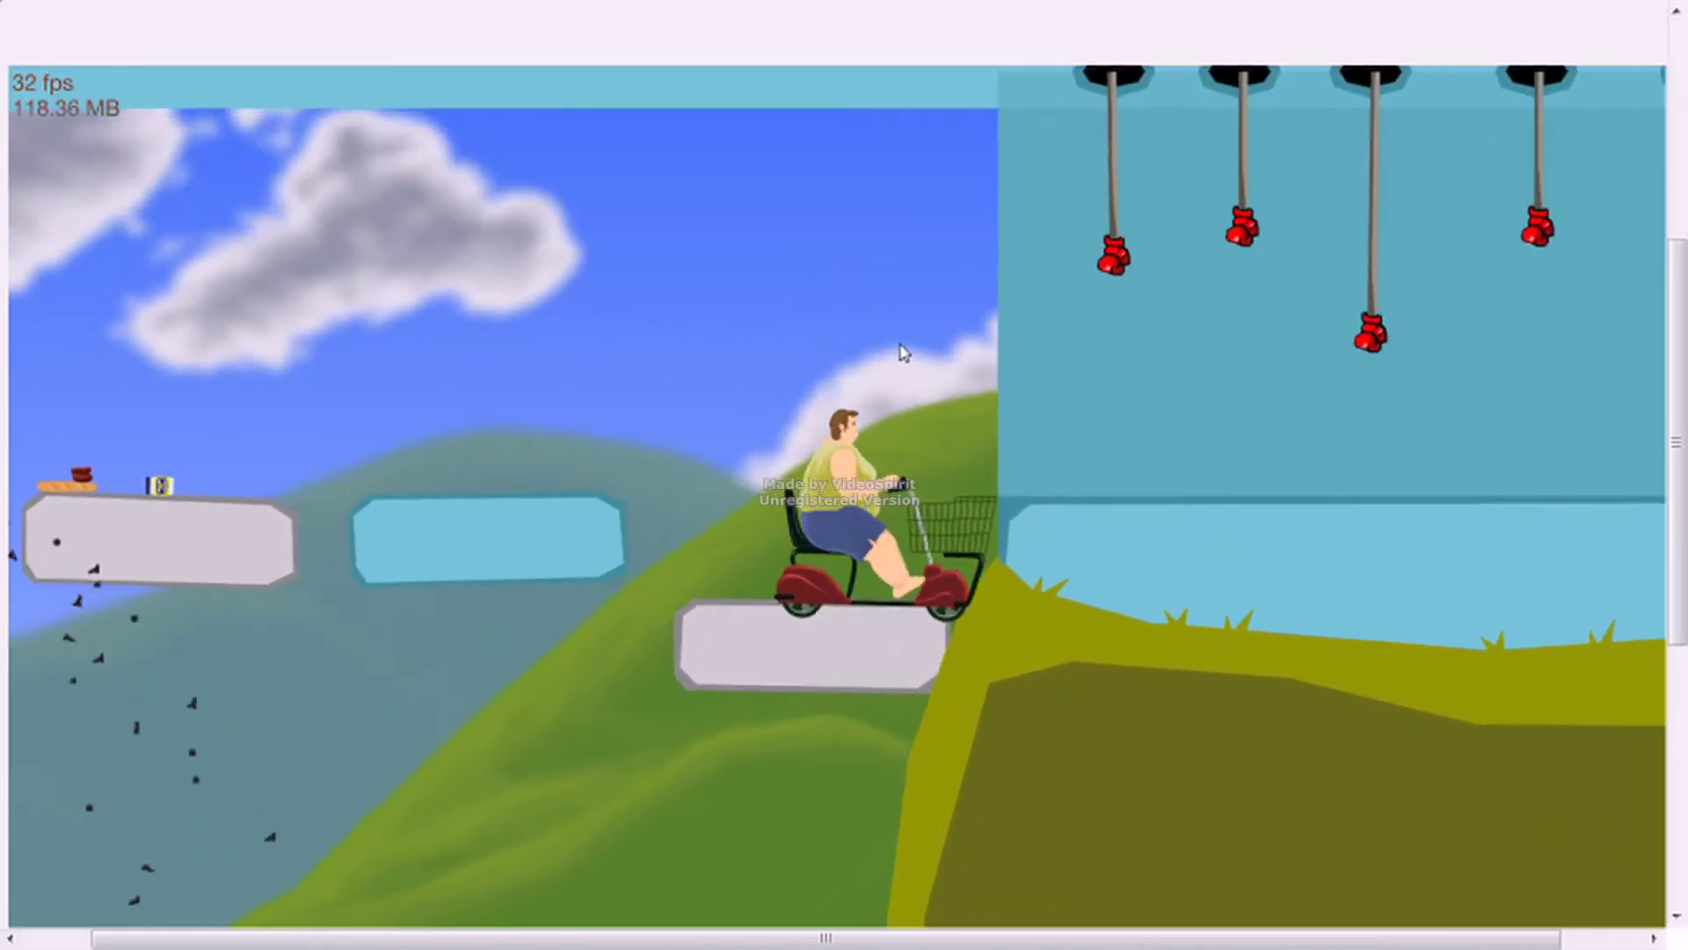
key("space")
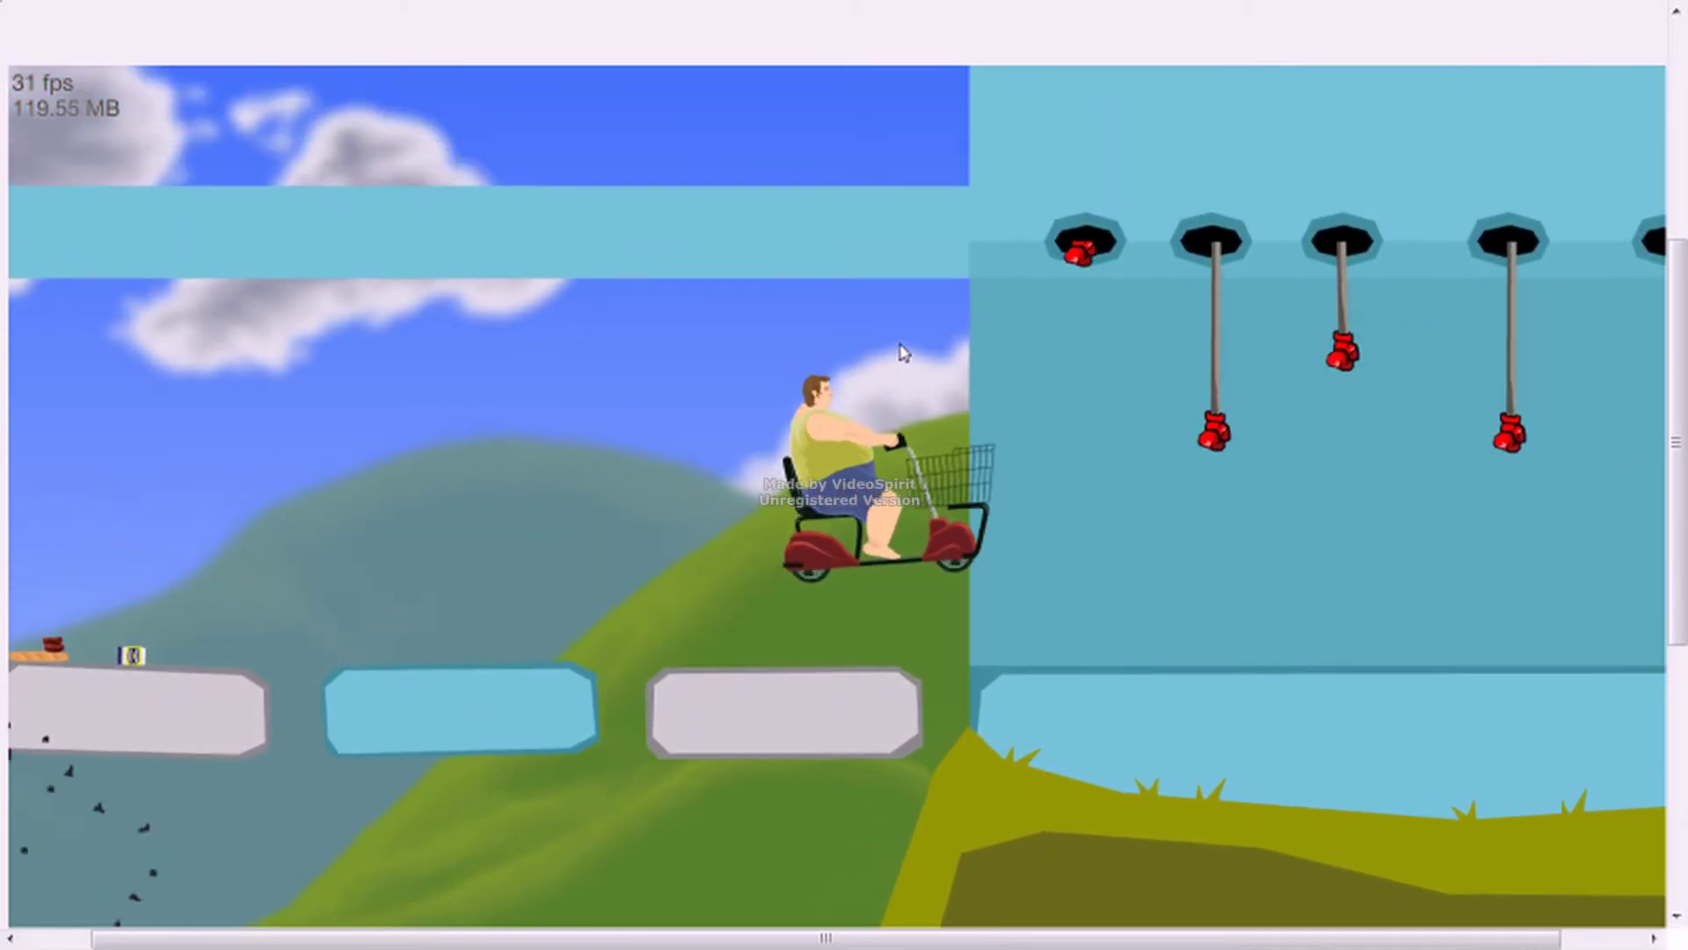
- Pass the glove traps, launch off the ramp, and bounce into the spiked pillar
key("Up")
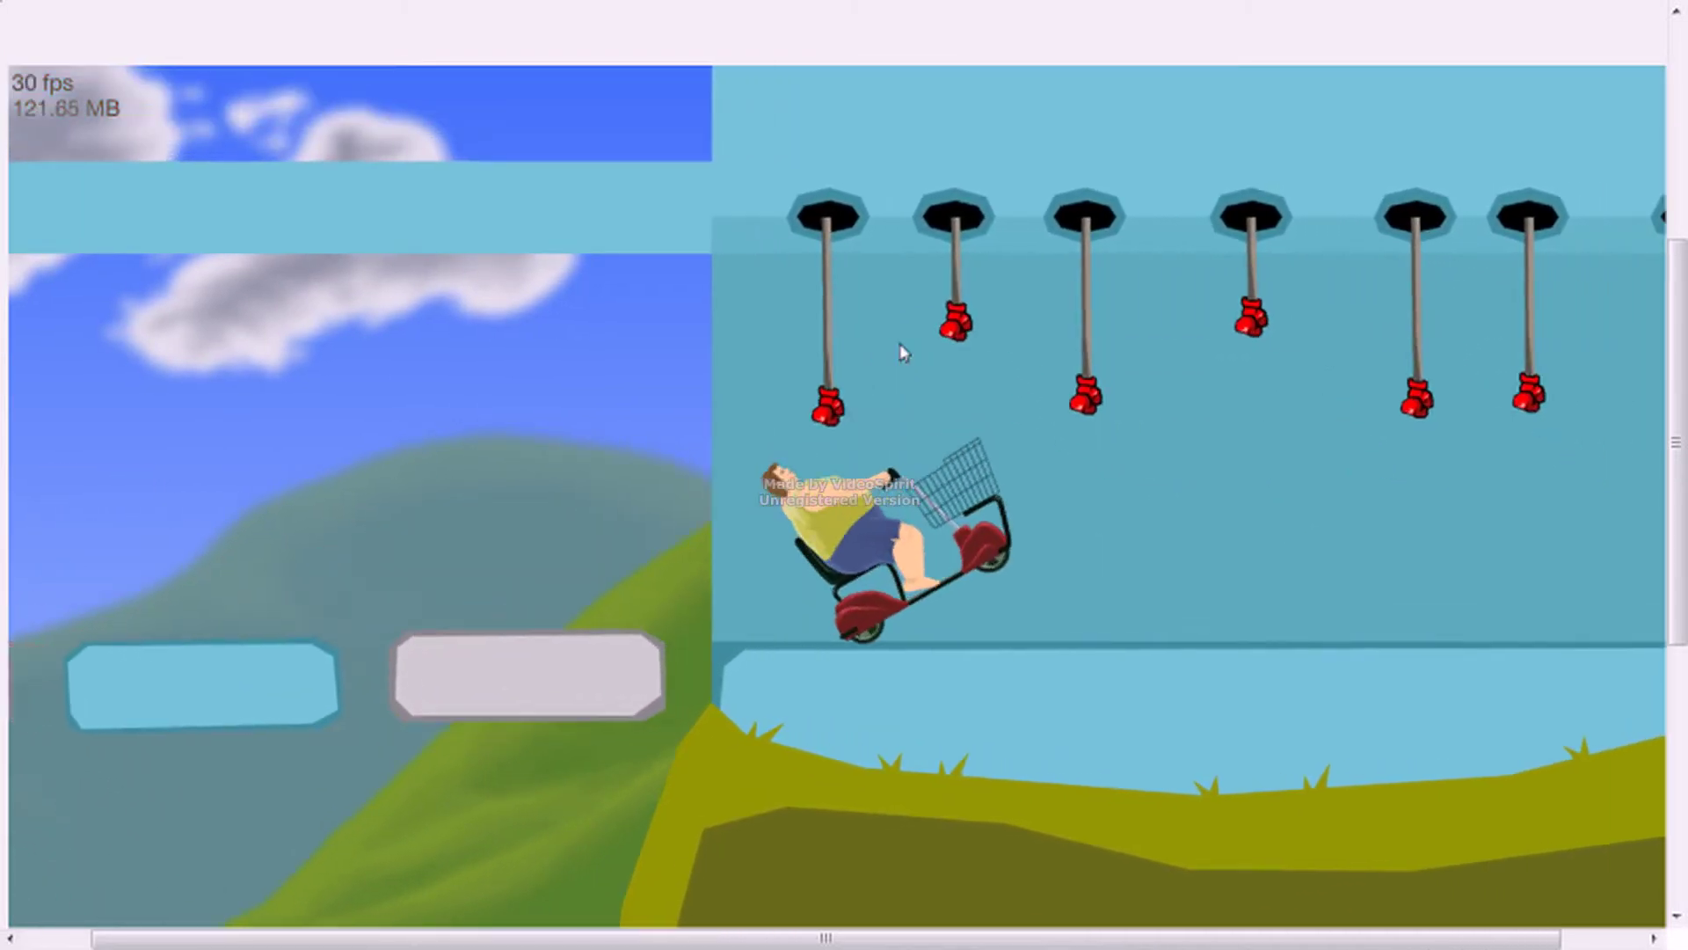
key("Up")
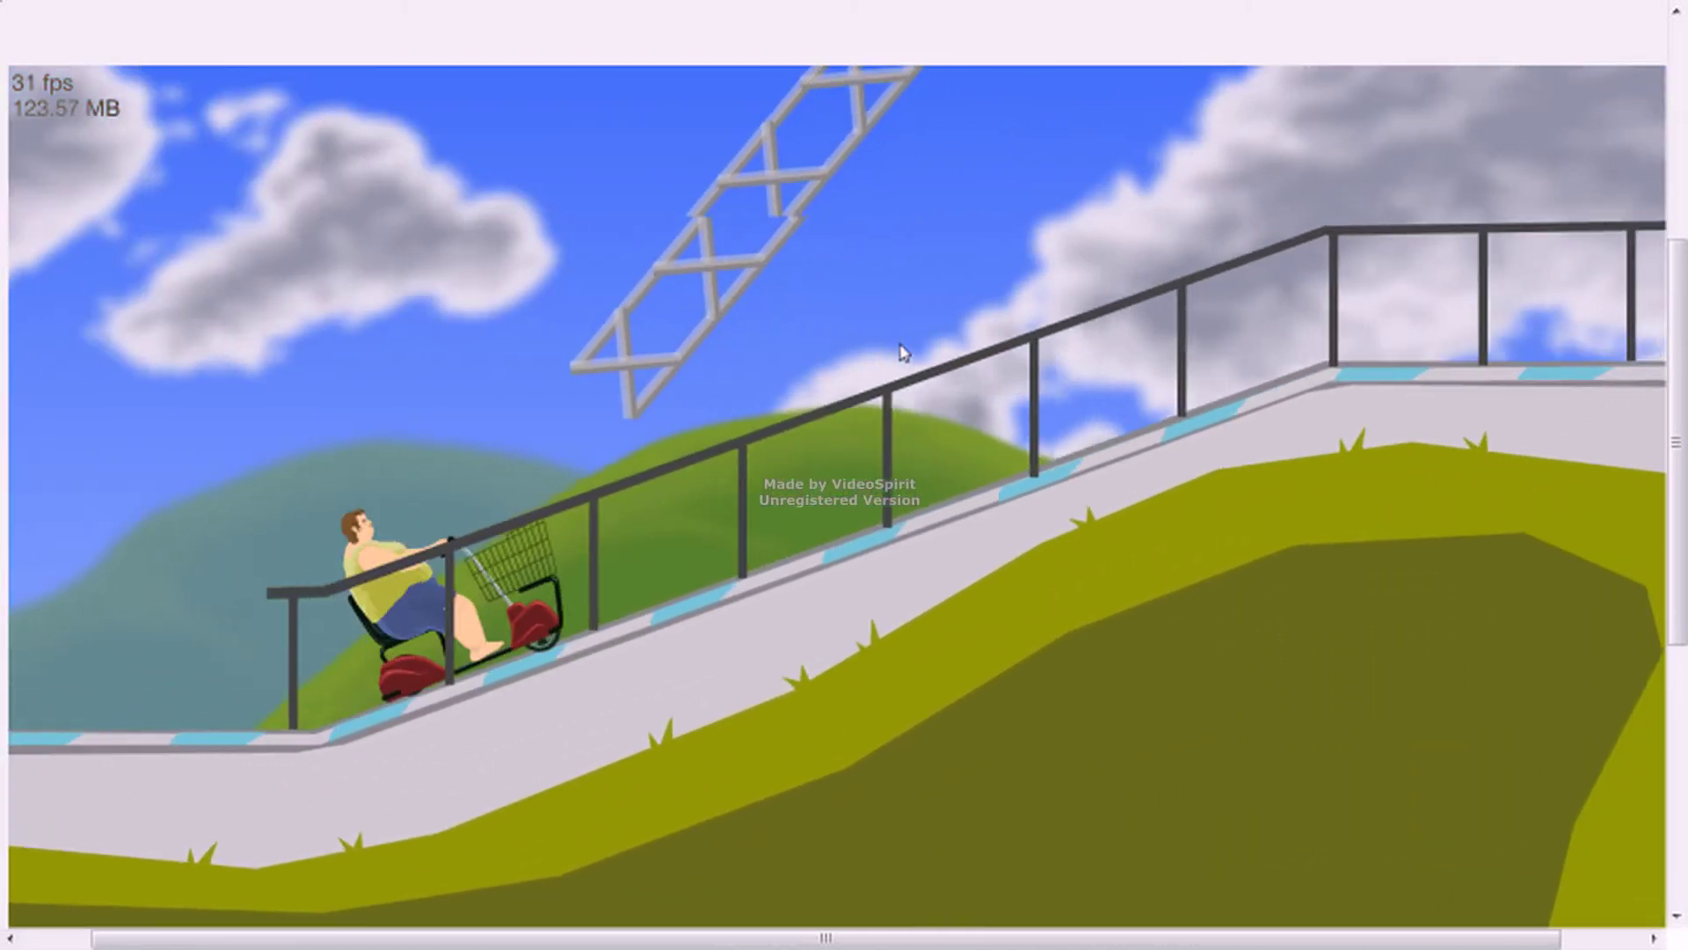
key("Up")
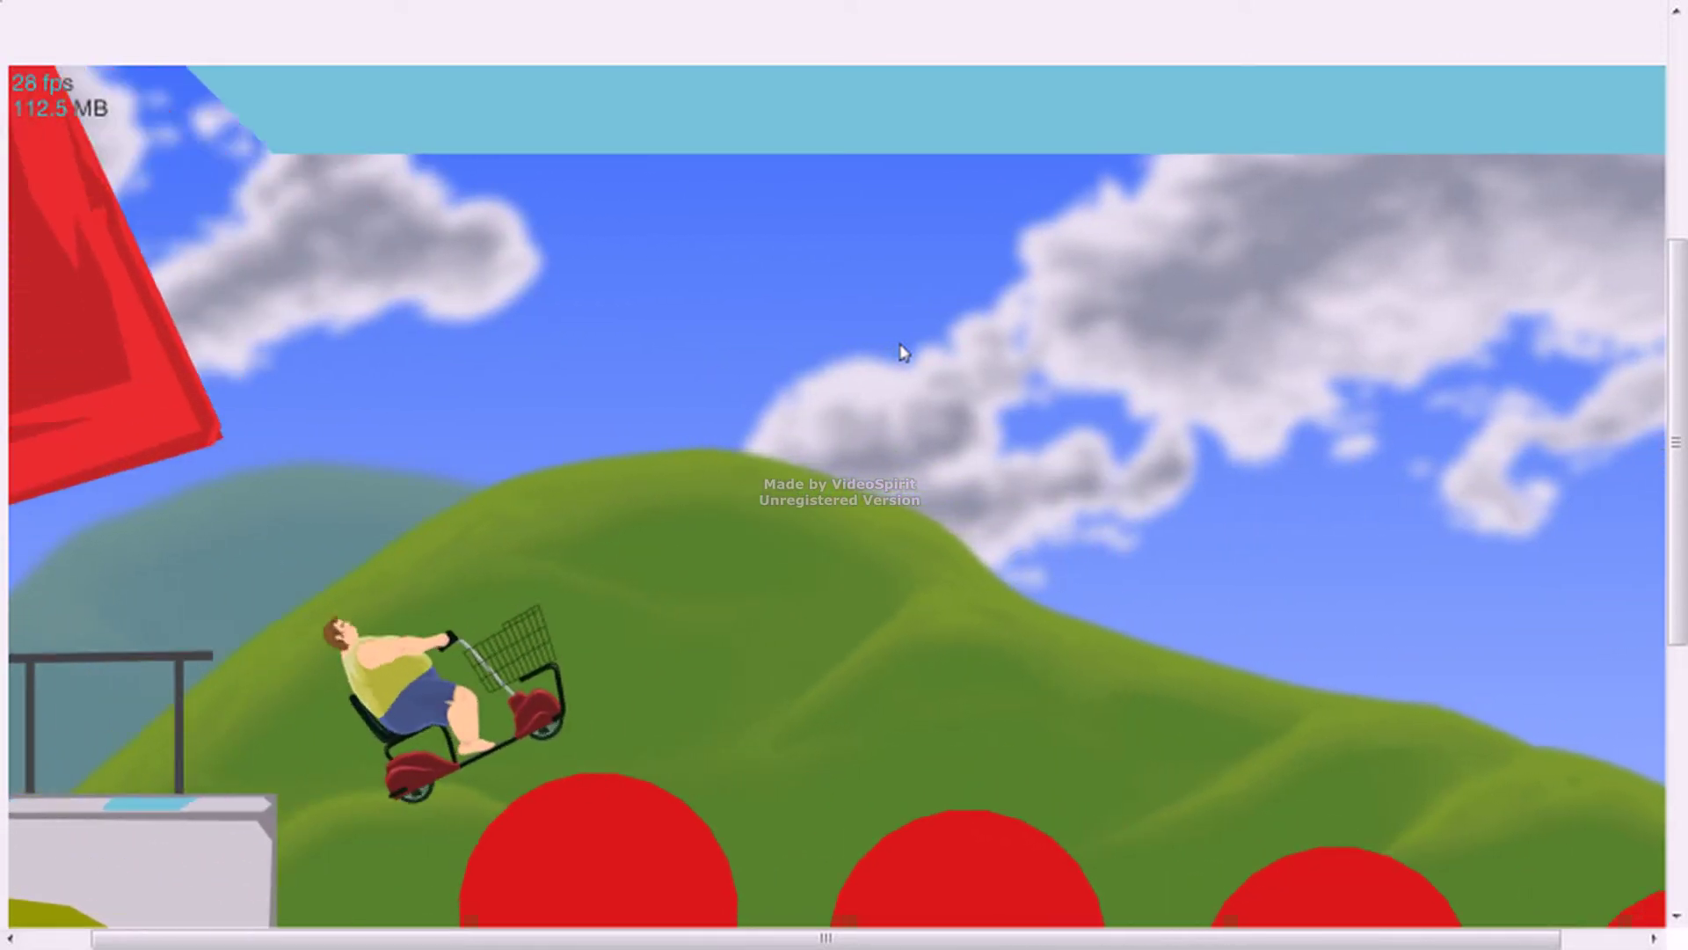
key("Up")
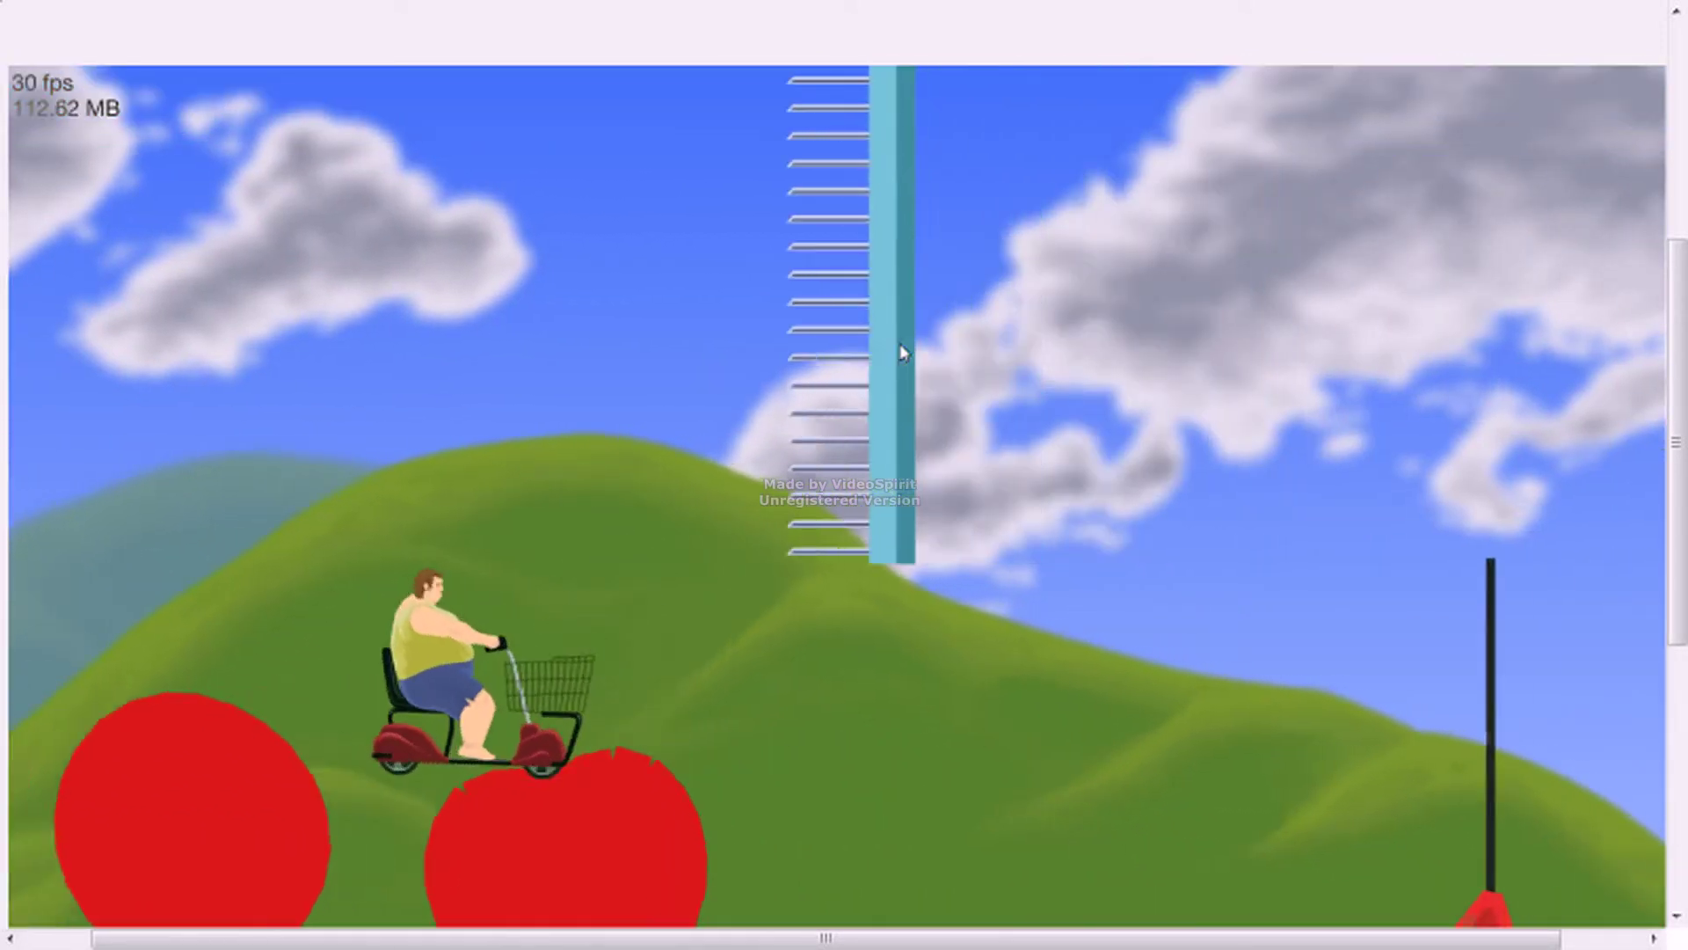
key("Up")
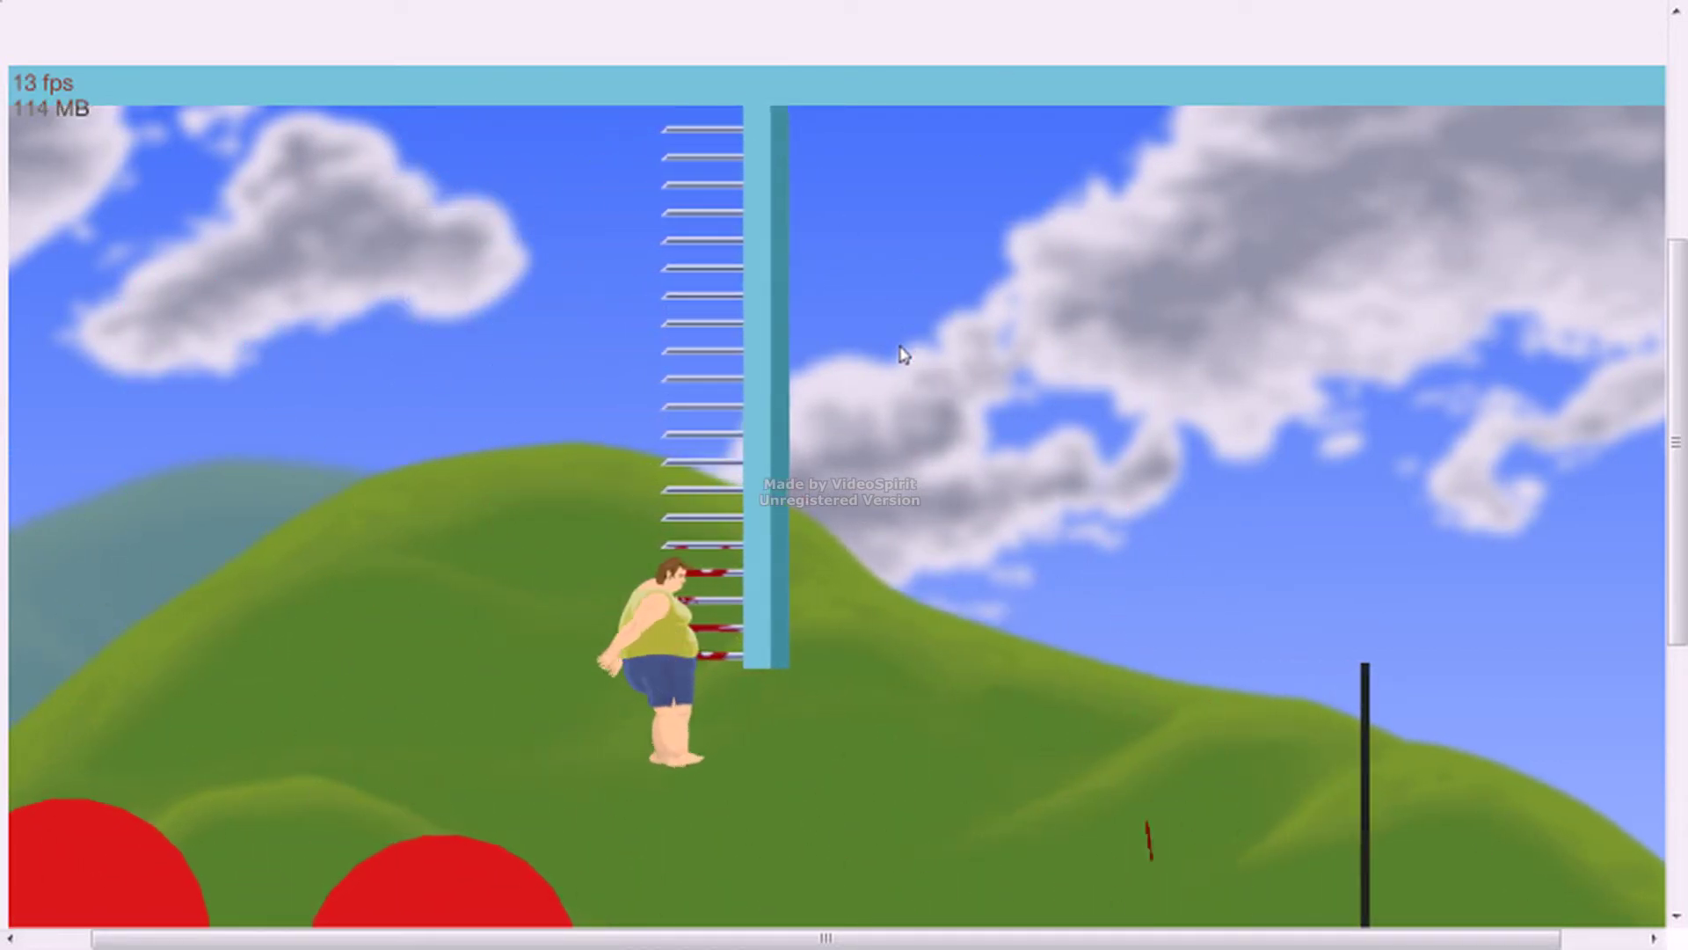
- Restart WIPEOUT, ride the scooter into the spiked pillars, and pause the level
key("Return")
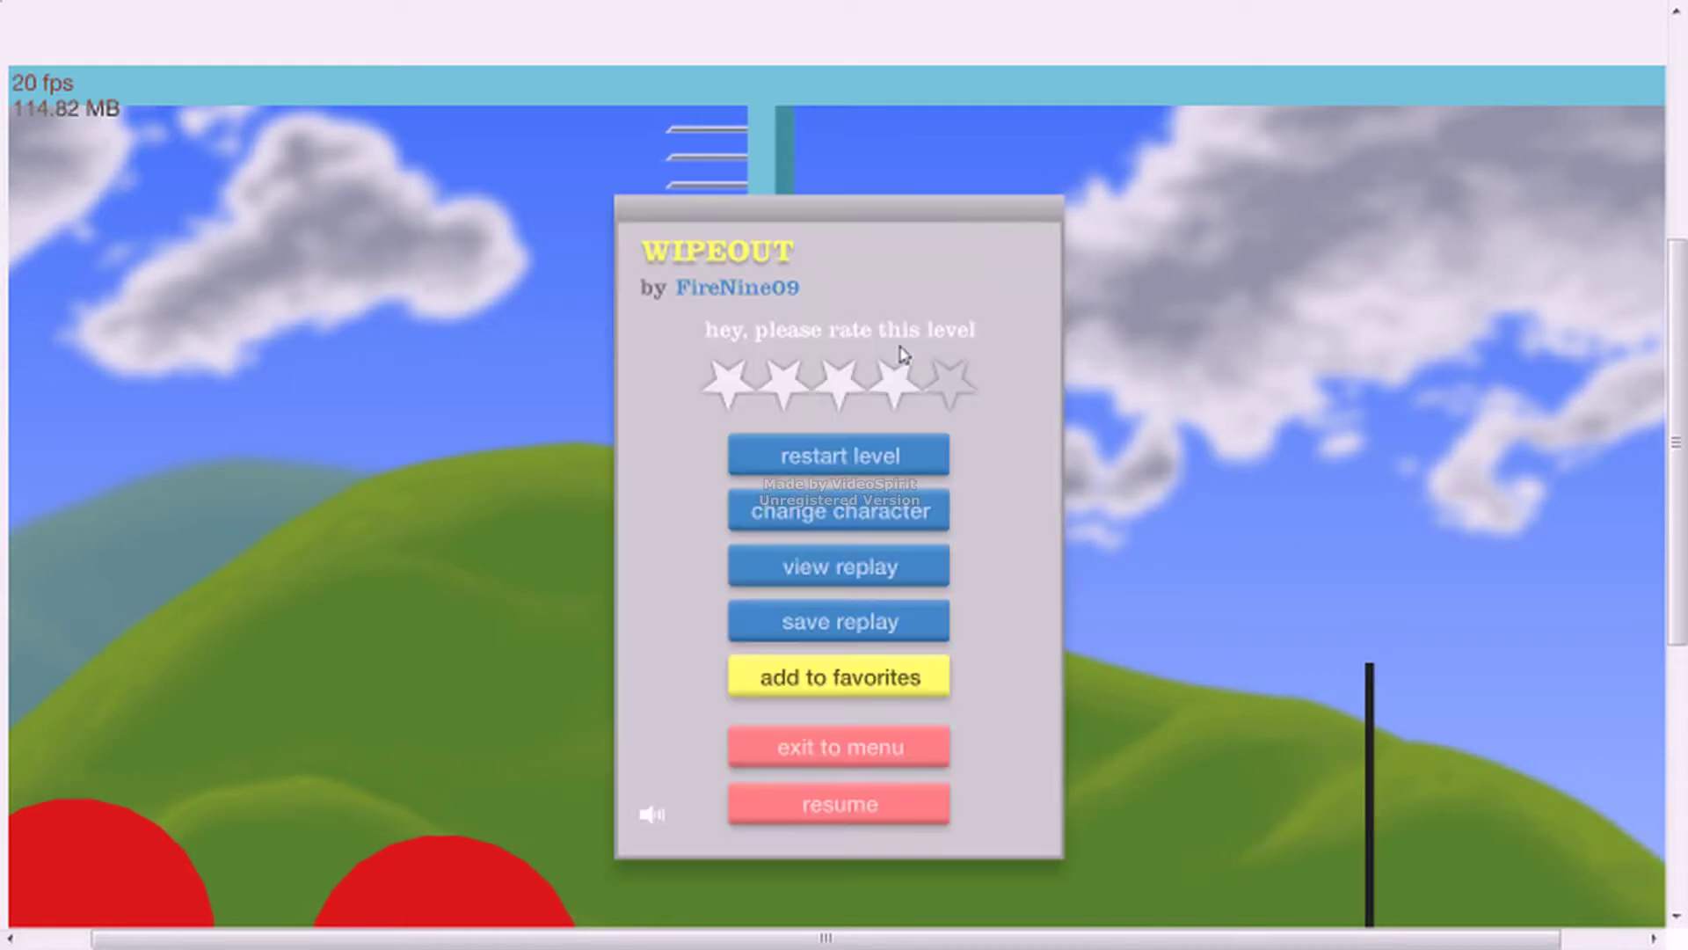
key("Return")
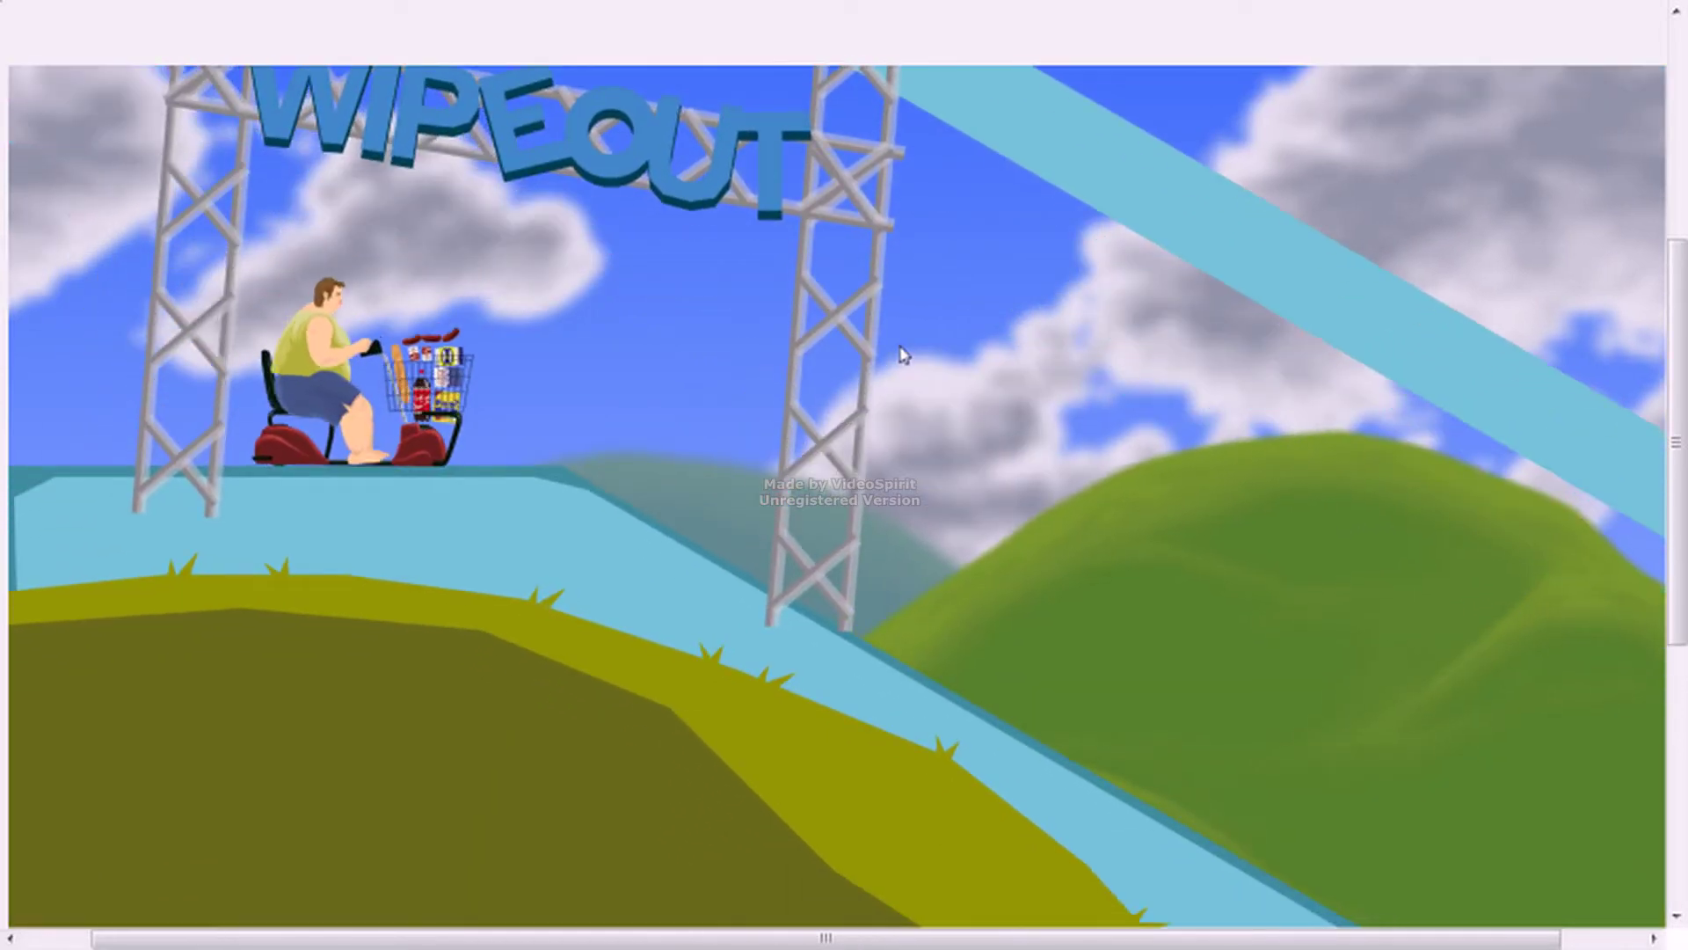
key("Up")
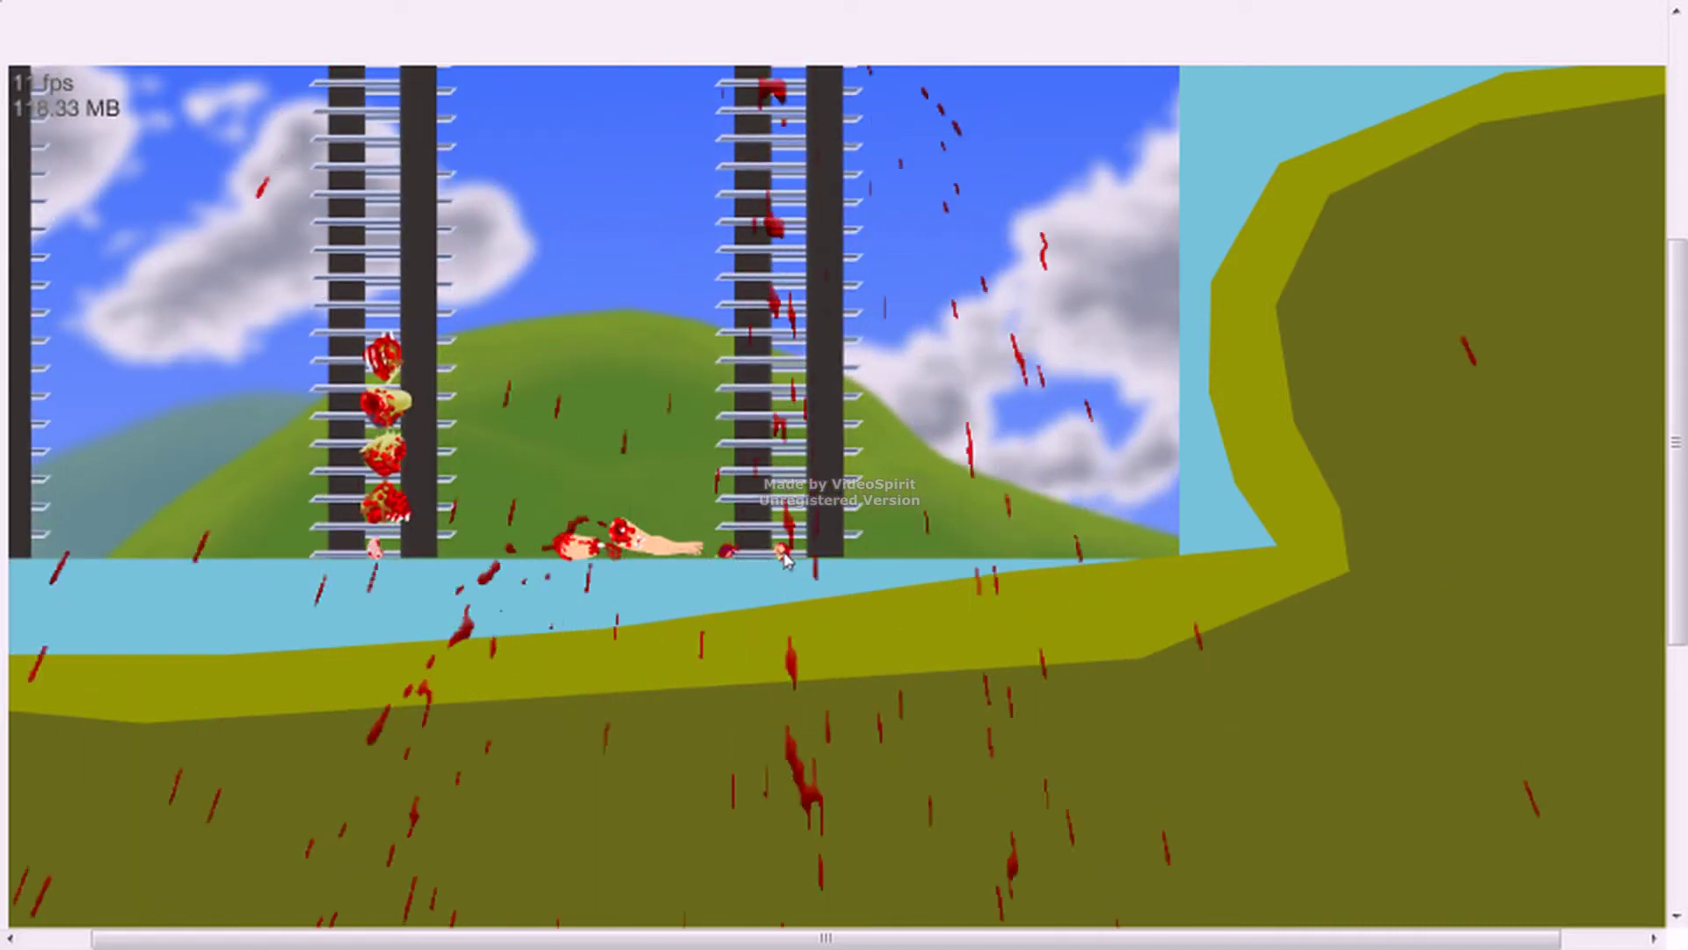
key("Return")
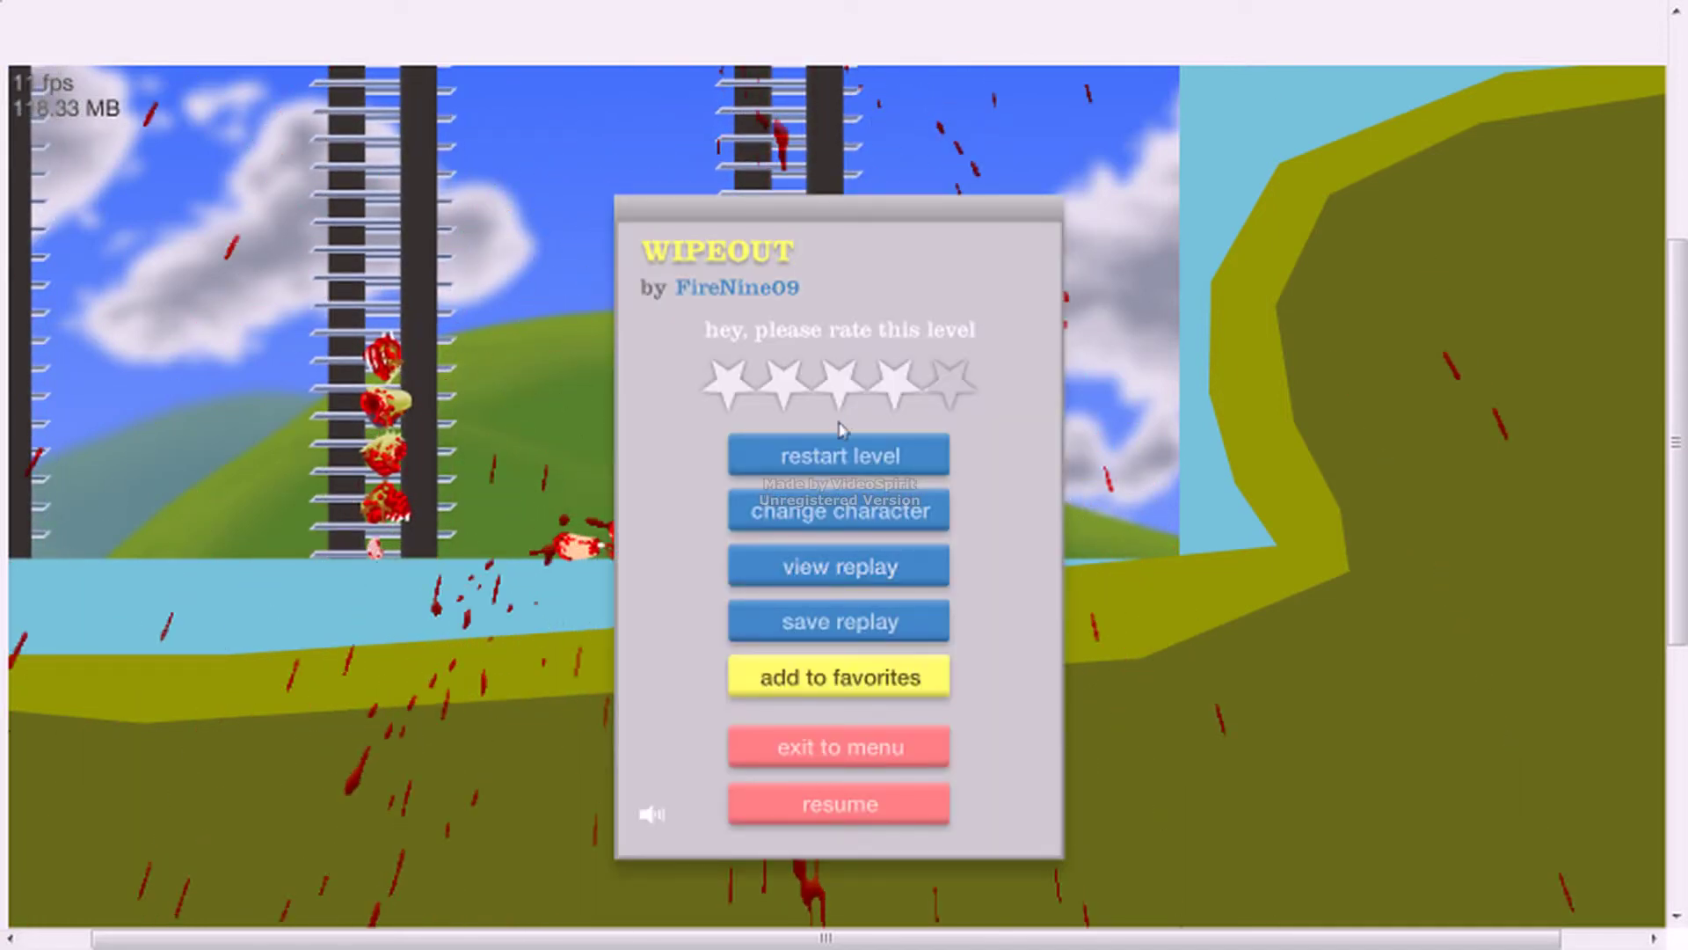
- Restart the level, jump onto the floating platforms, and drive onto the hill
key("Return")
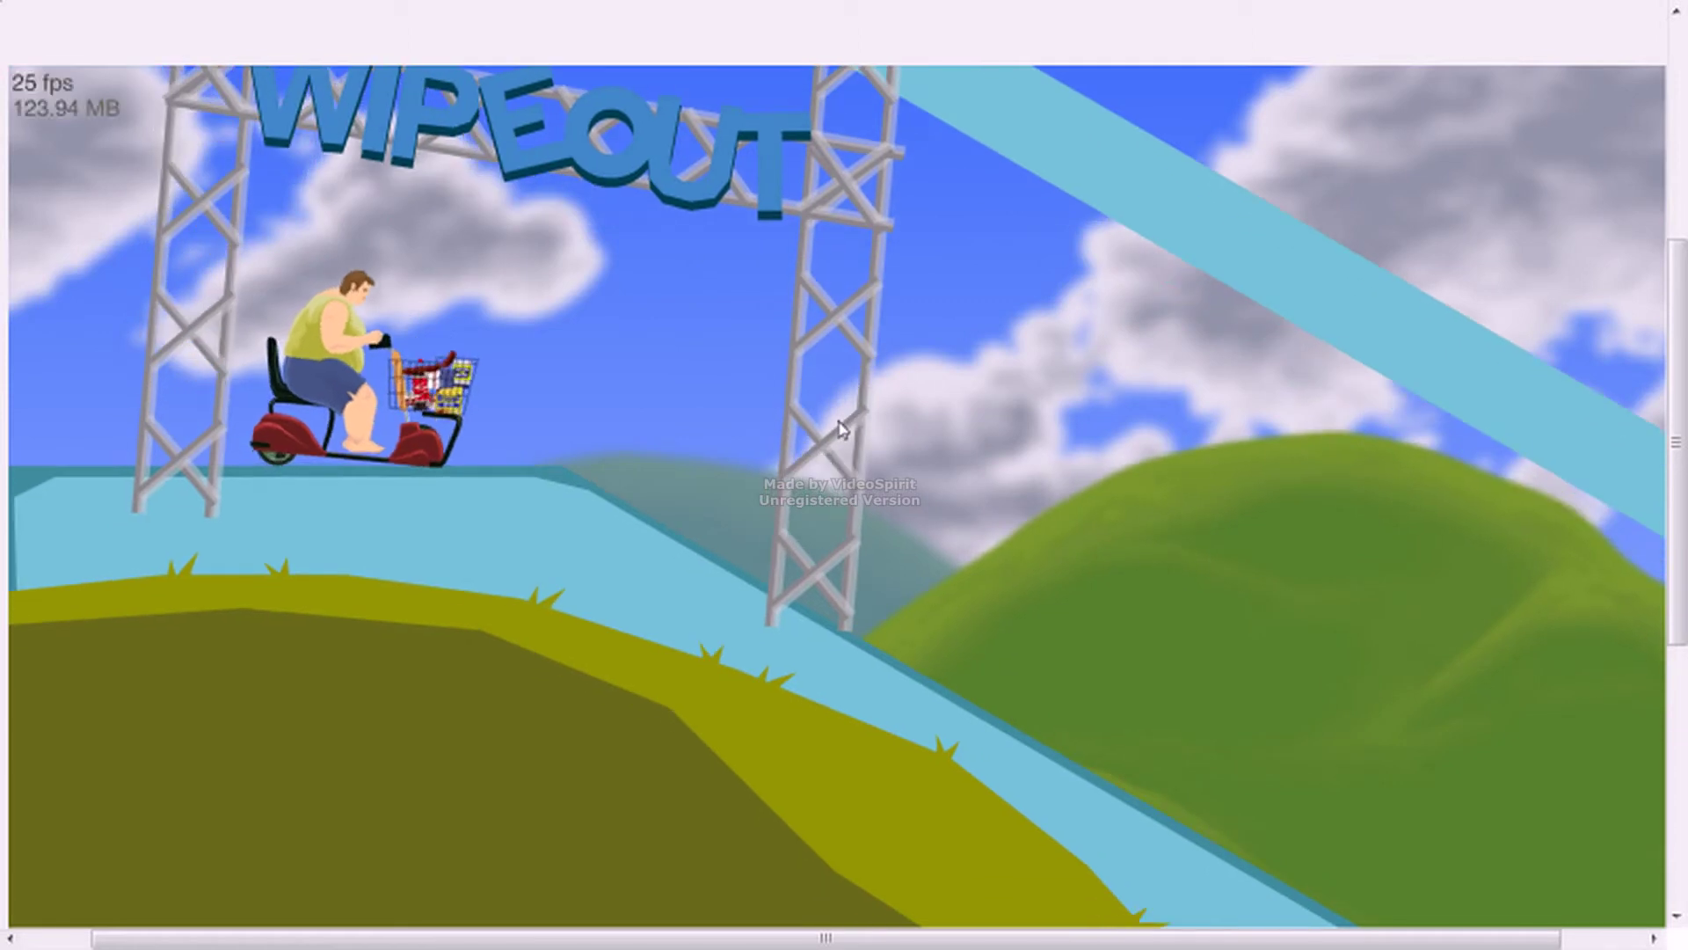
key("Up")
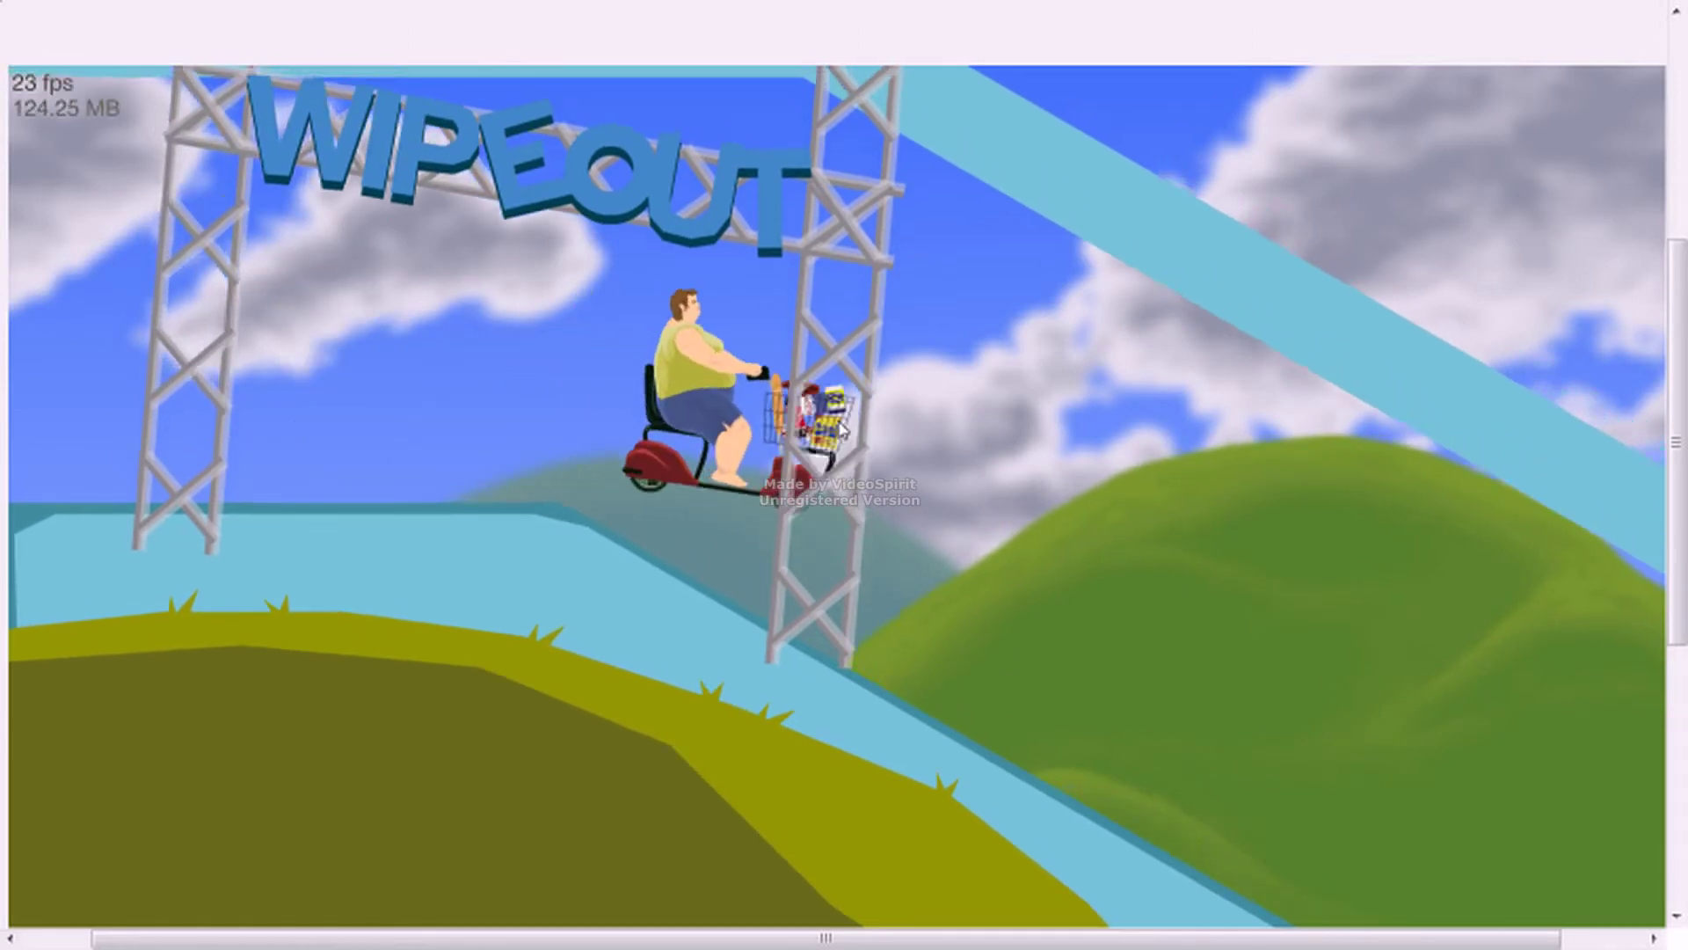
key("space")
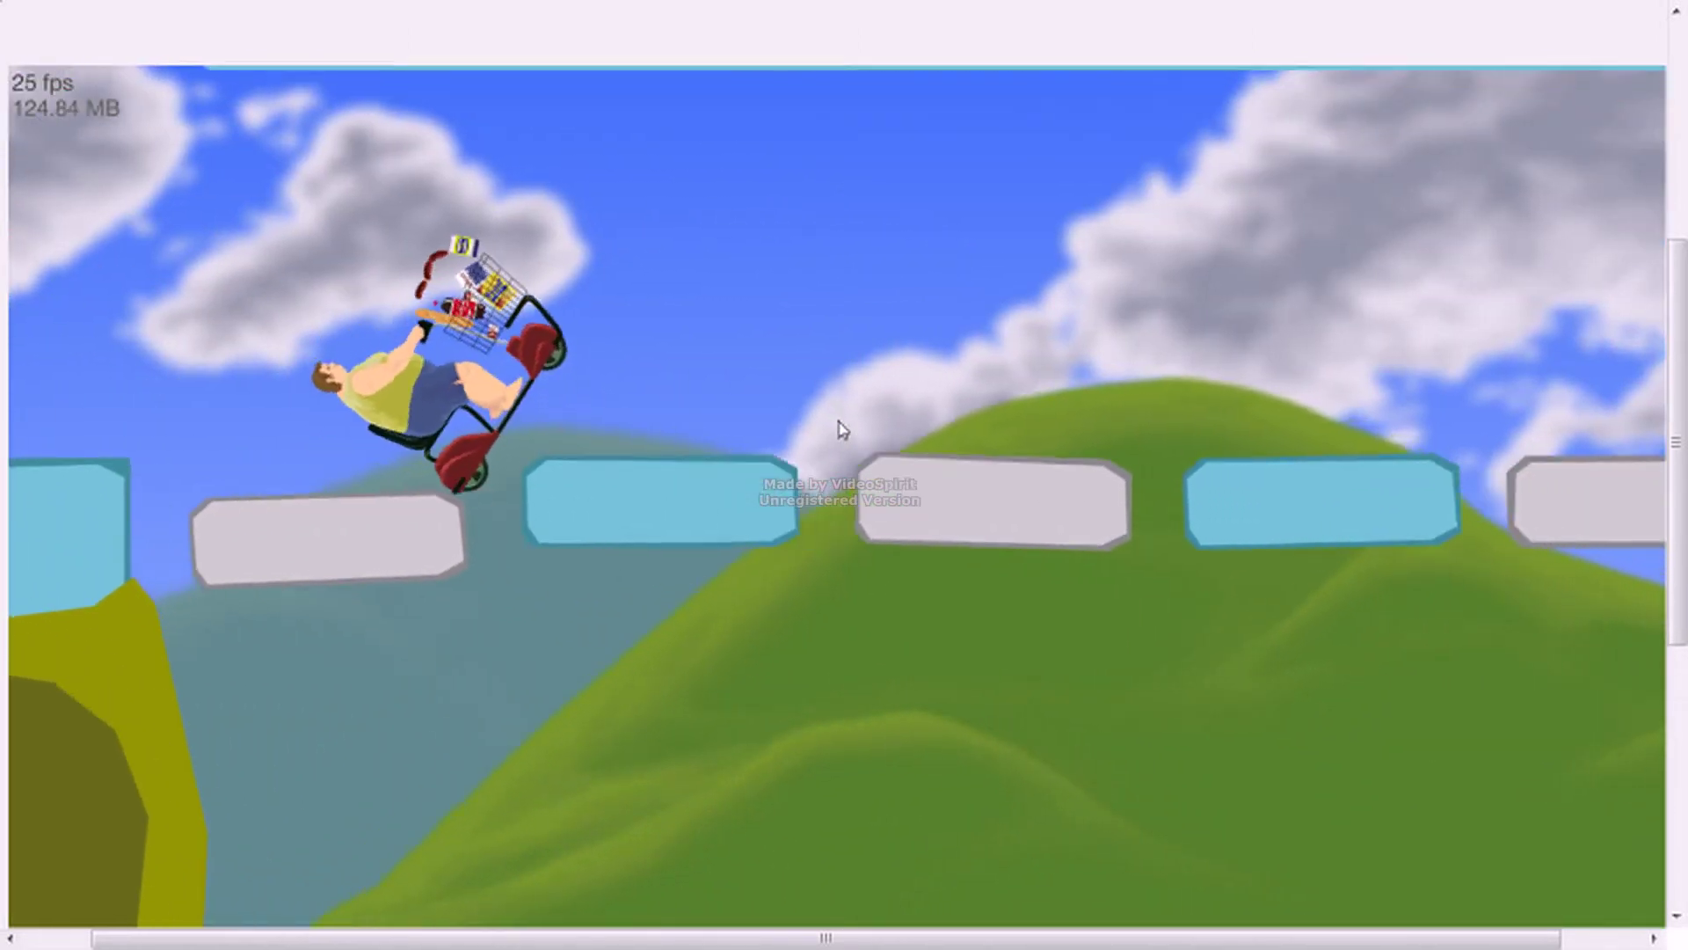
key("Left")
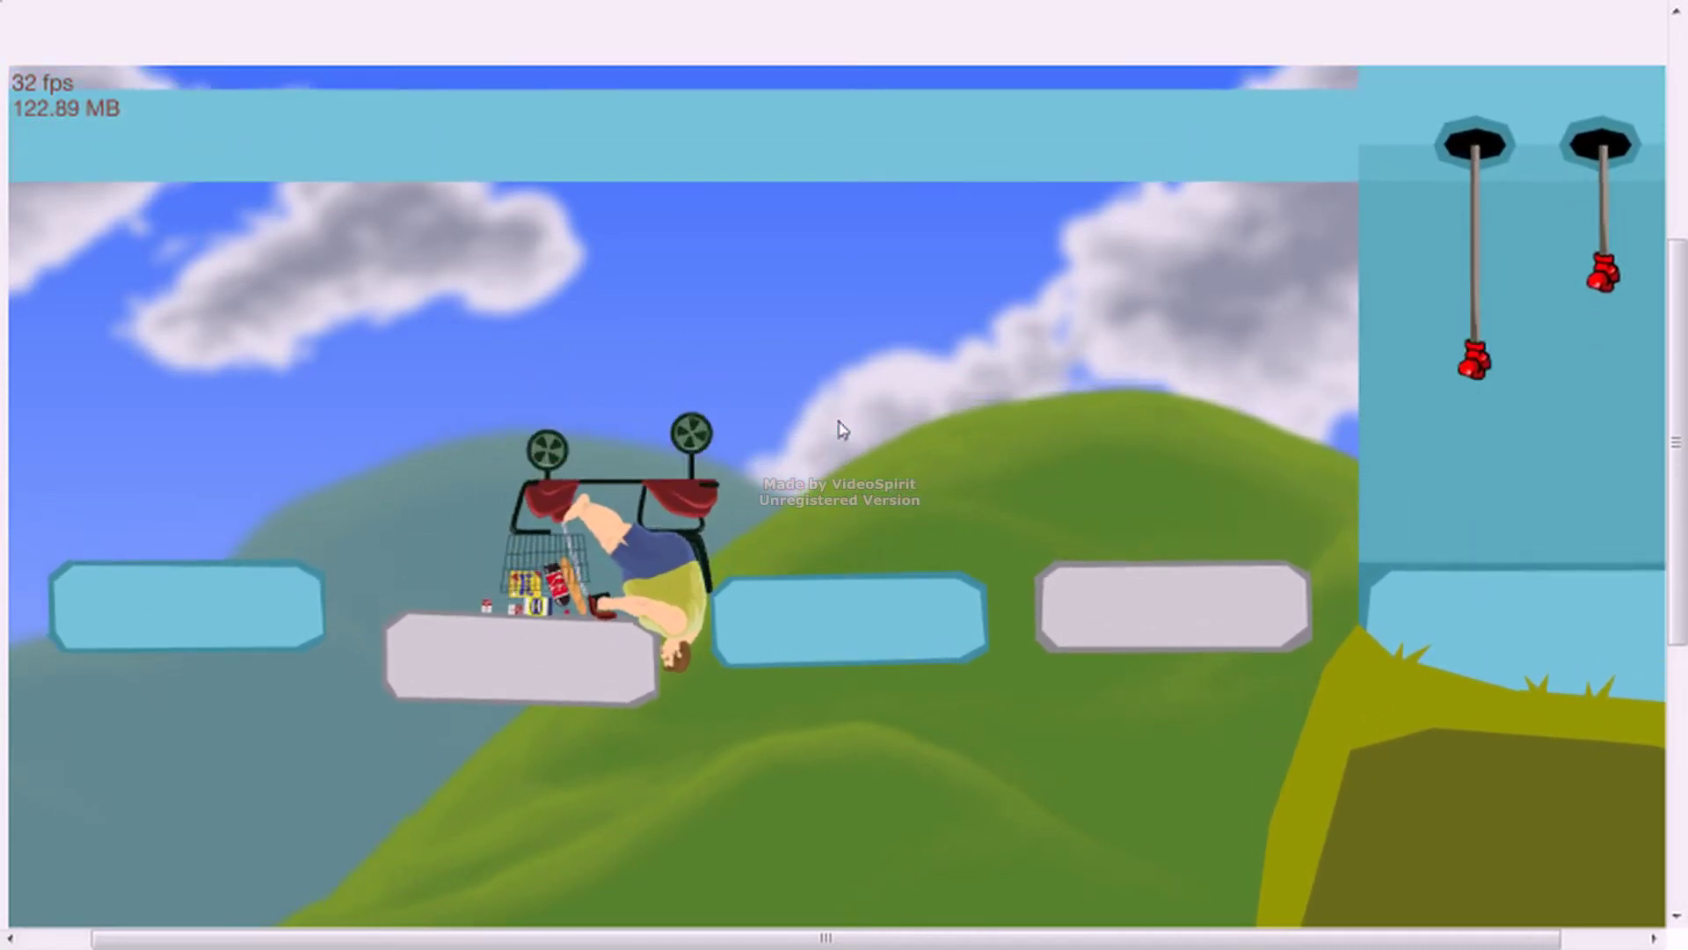
key("Up")
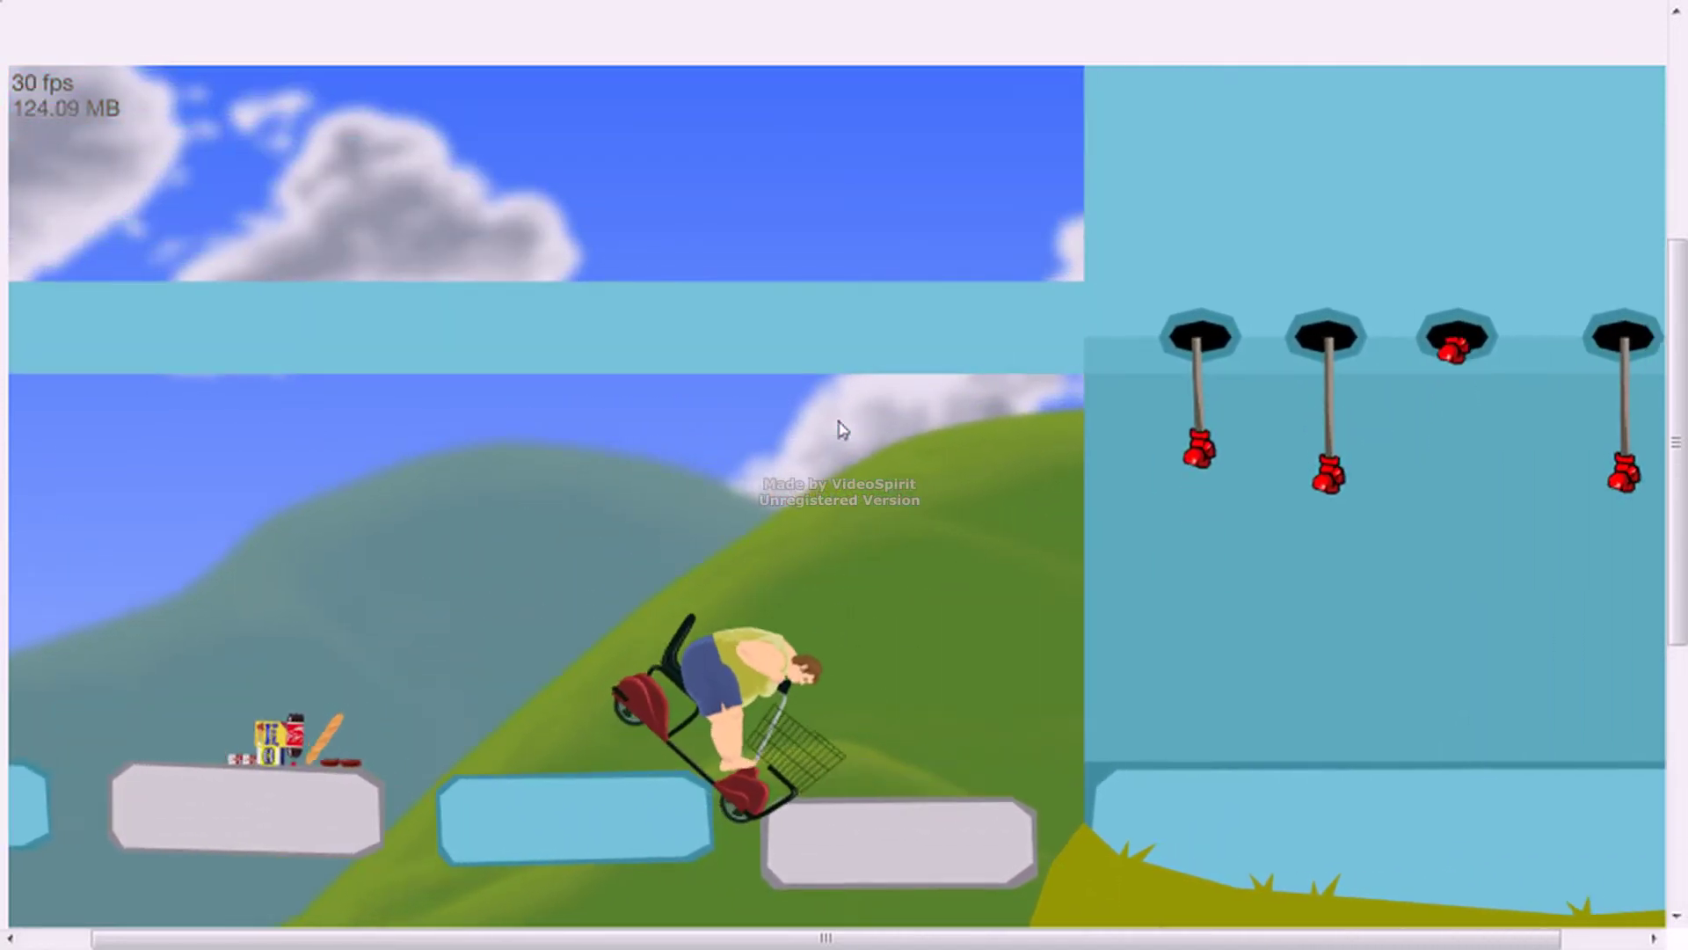
- Drive under the glove traps, climb the ramp, and drop onto the red bumpers
key("Up")
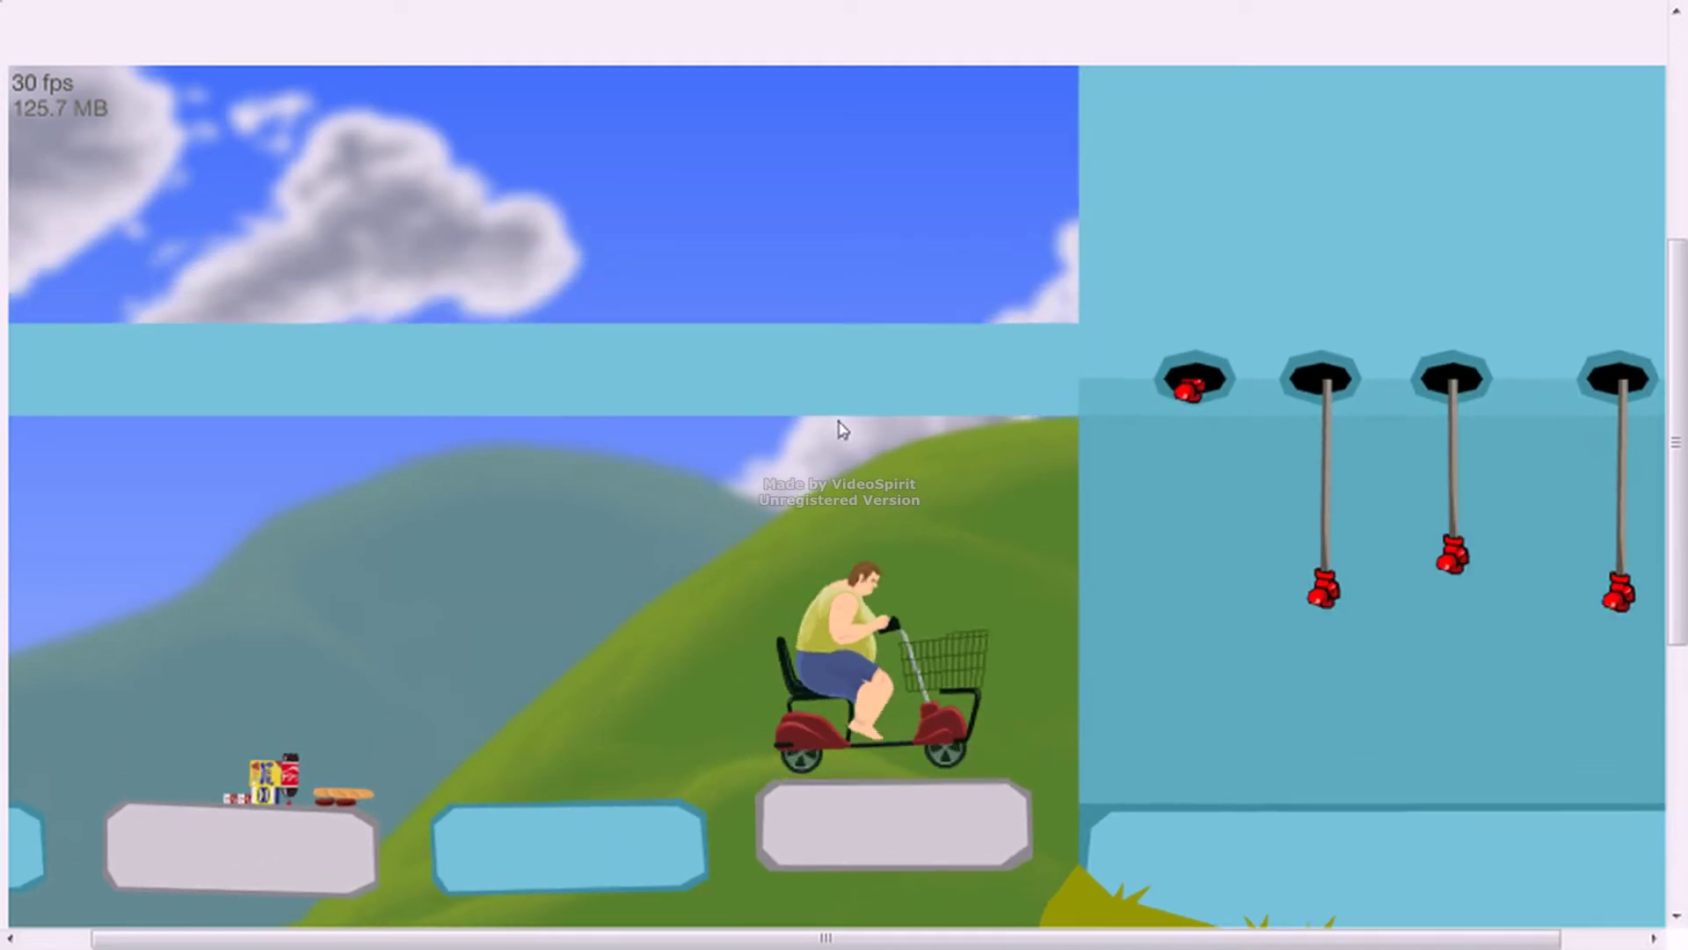
key("Up")
key("Up")
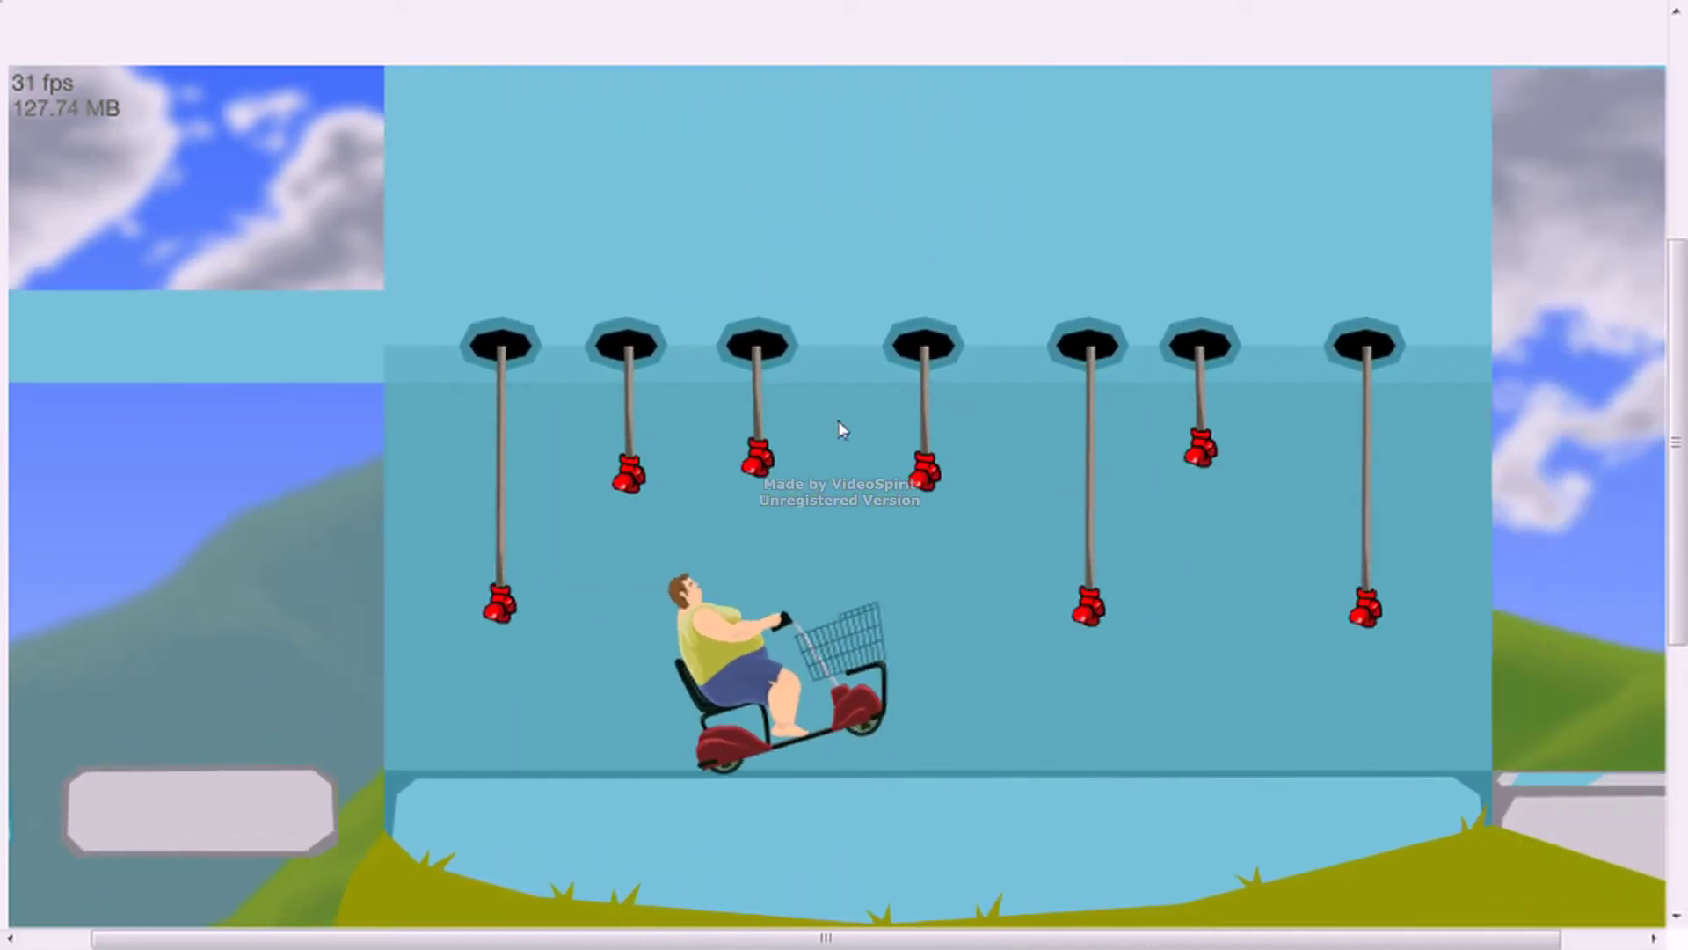
key("Up")
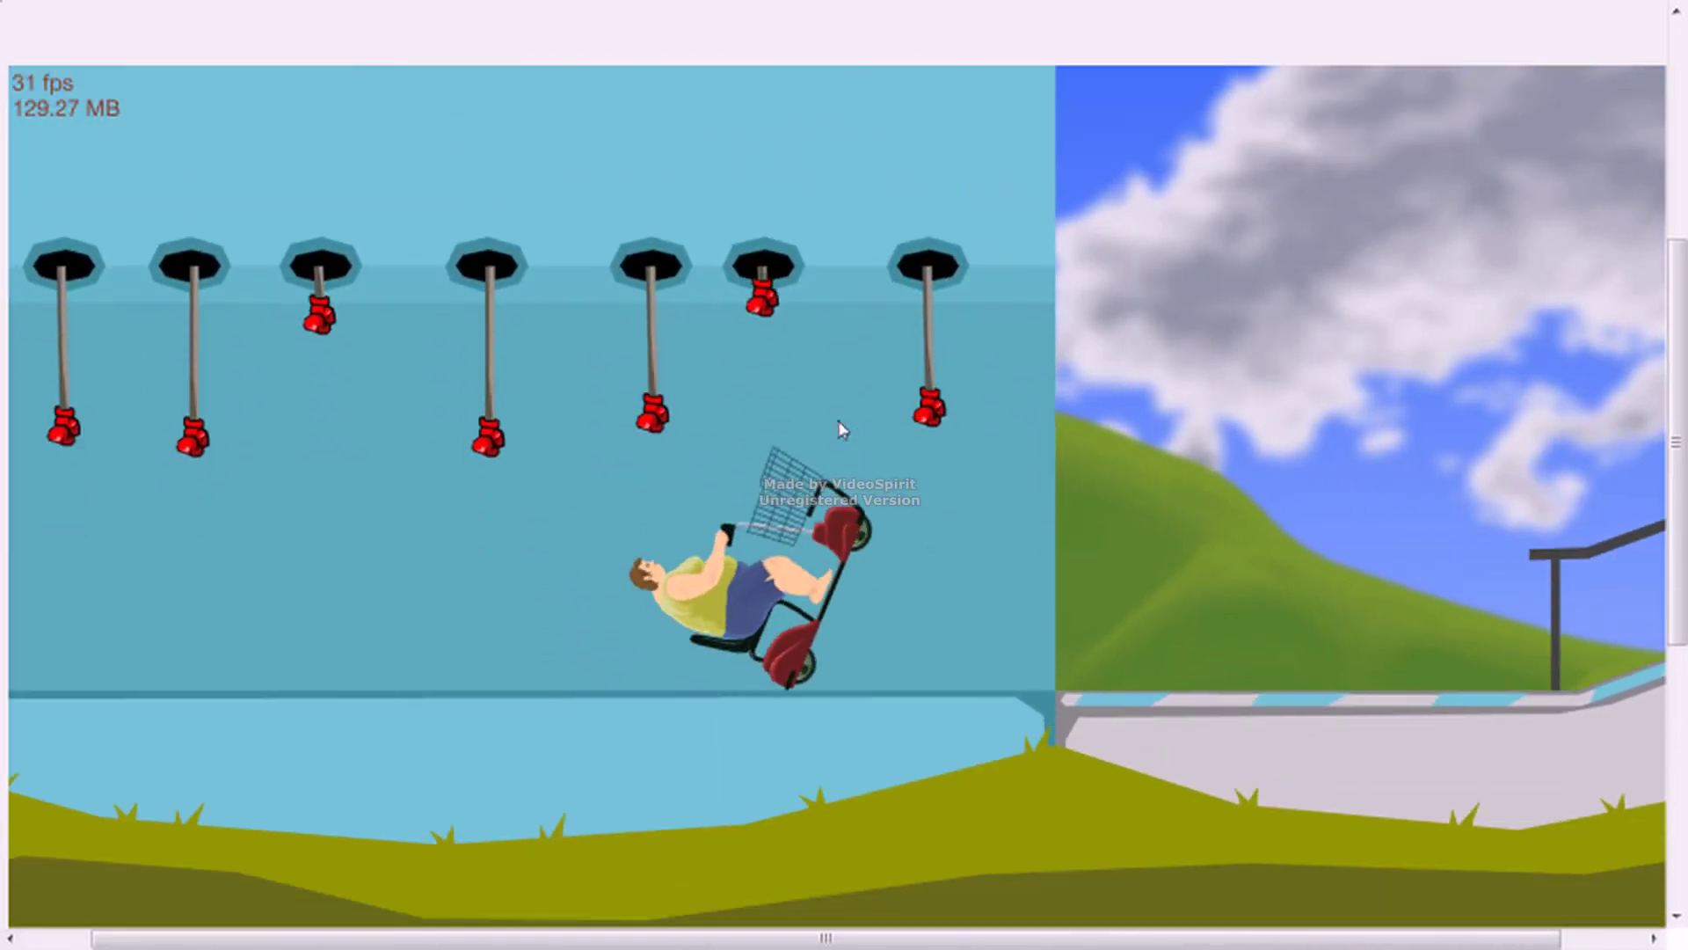
key("Up")
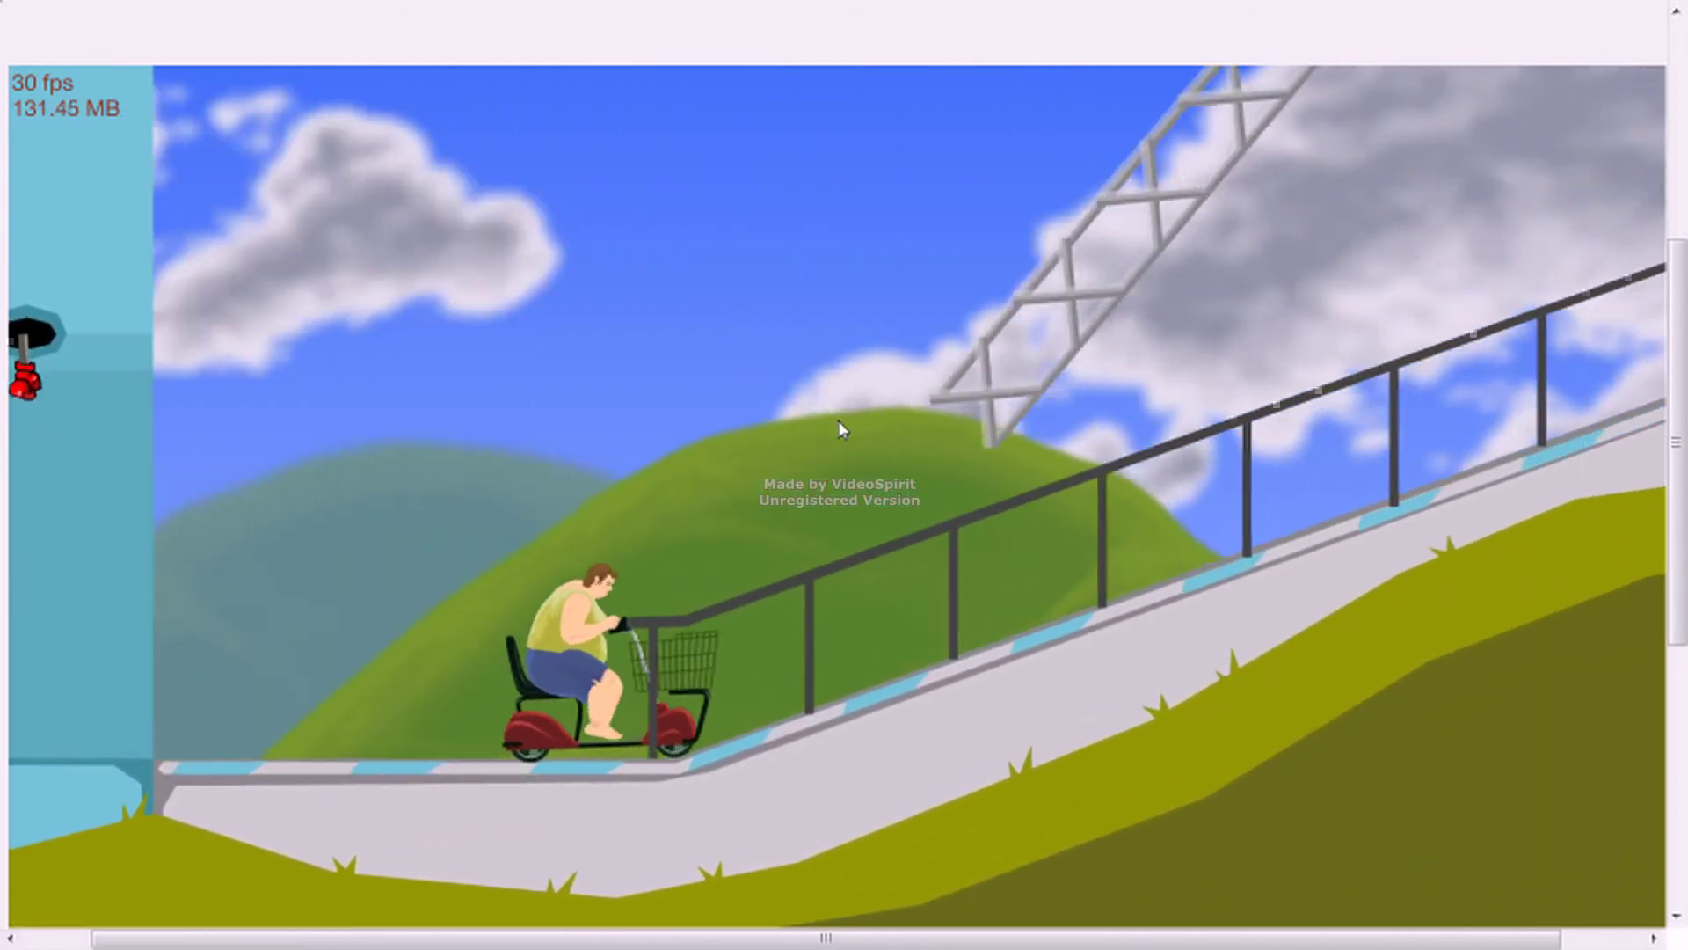
key("Up")
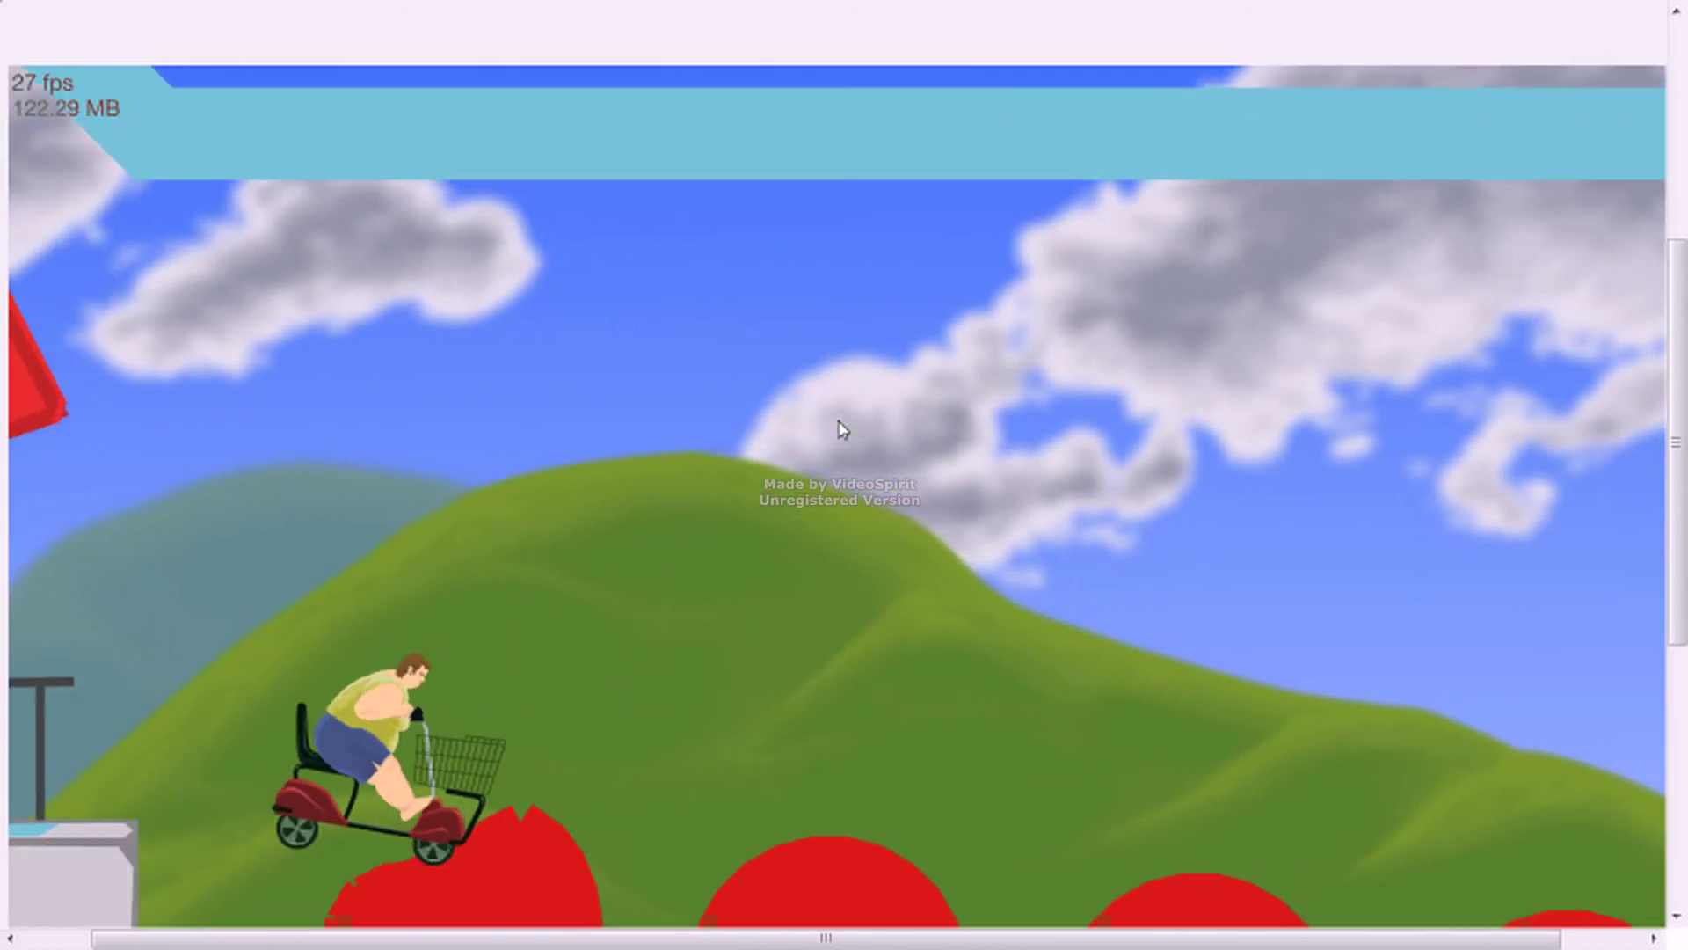
key("Up")
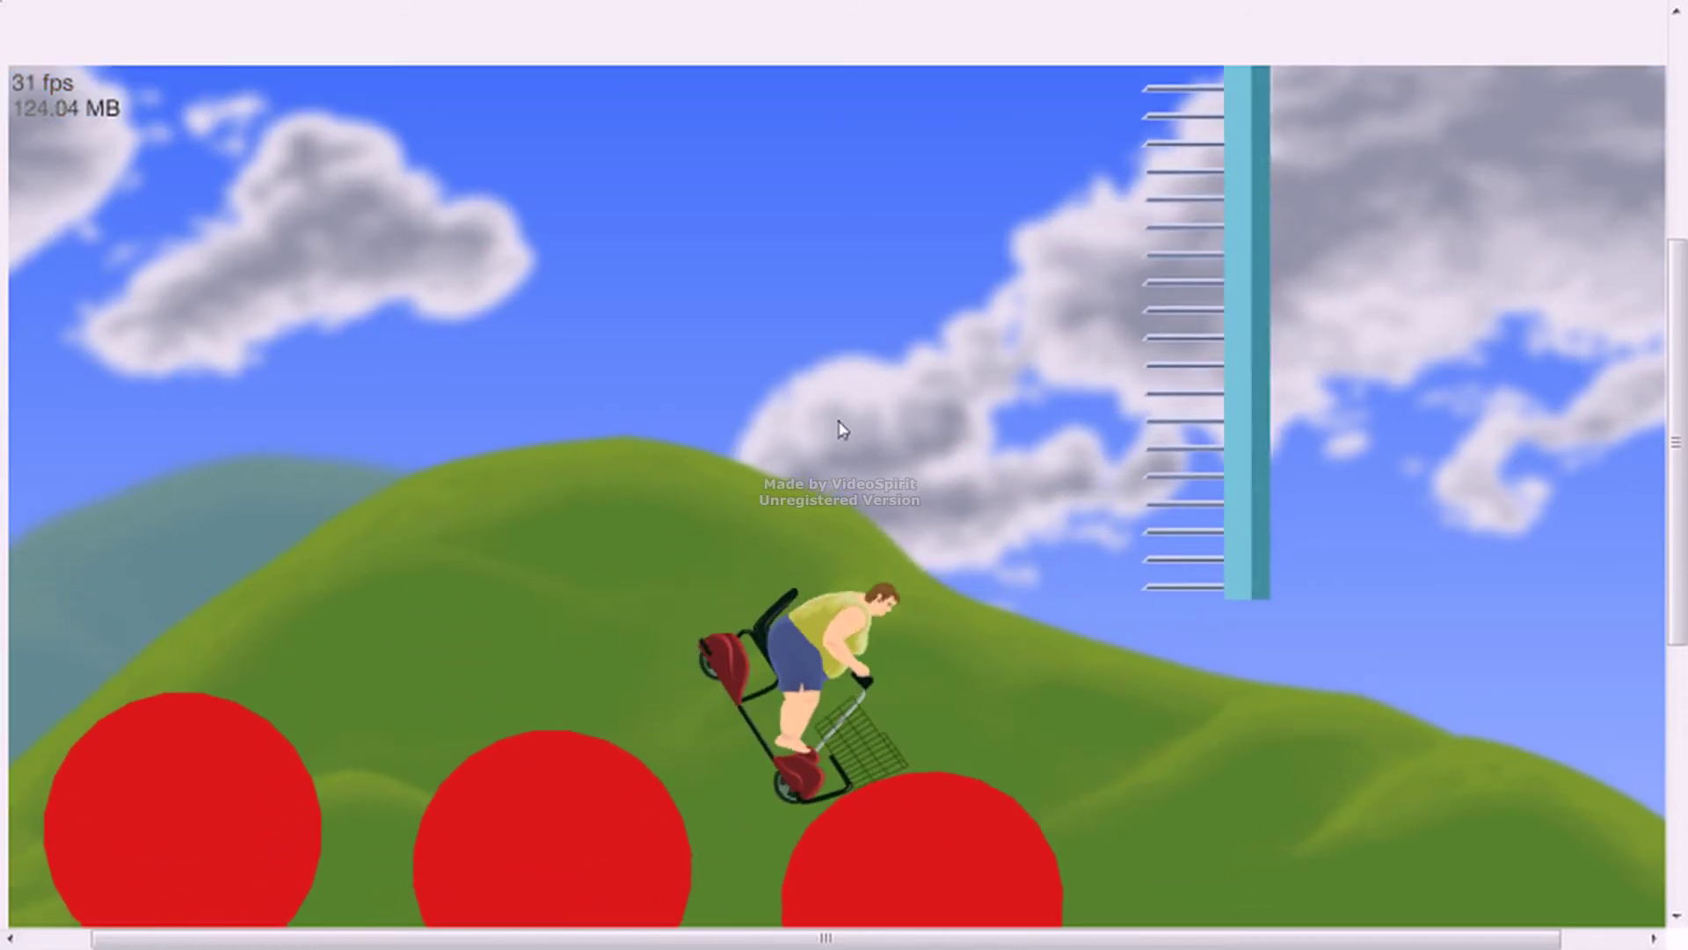
- Bounce off the bumpers, clear the spikes, and steady the scooter along the track
key("Up")
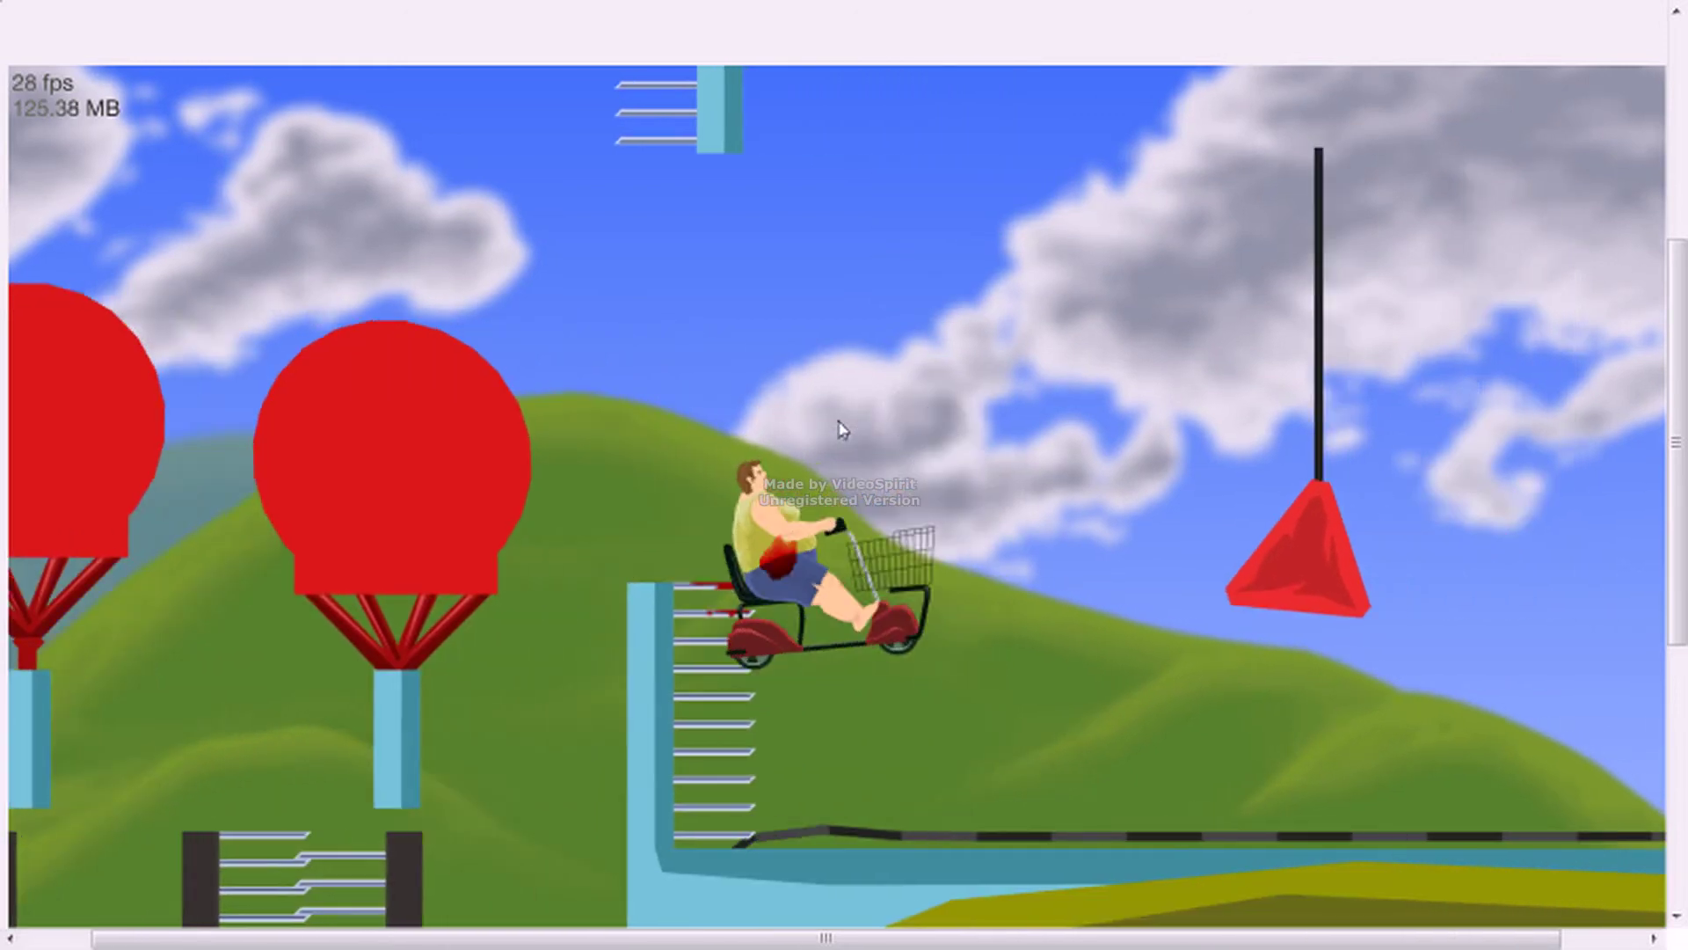
key("Up")
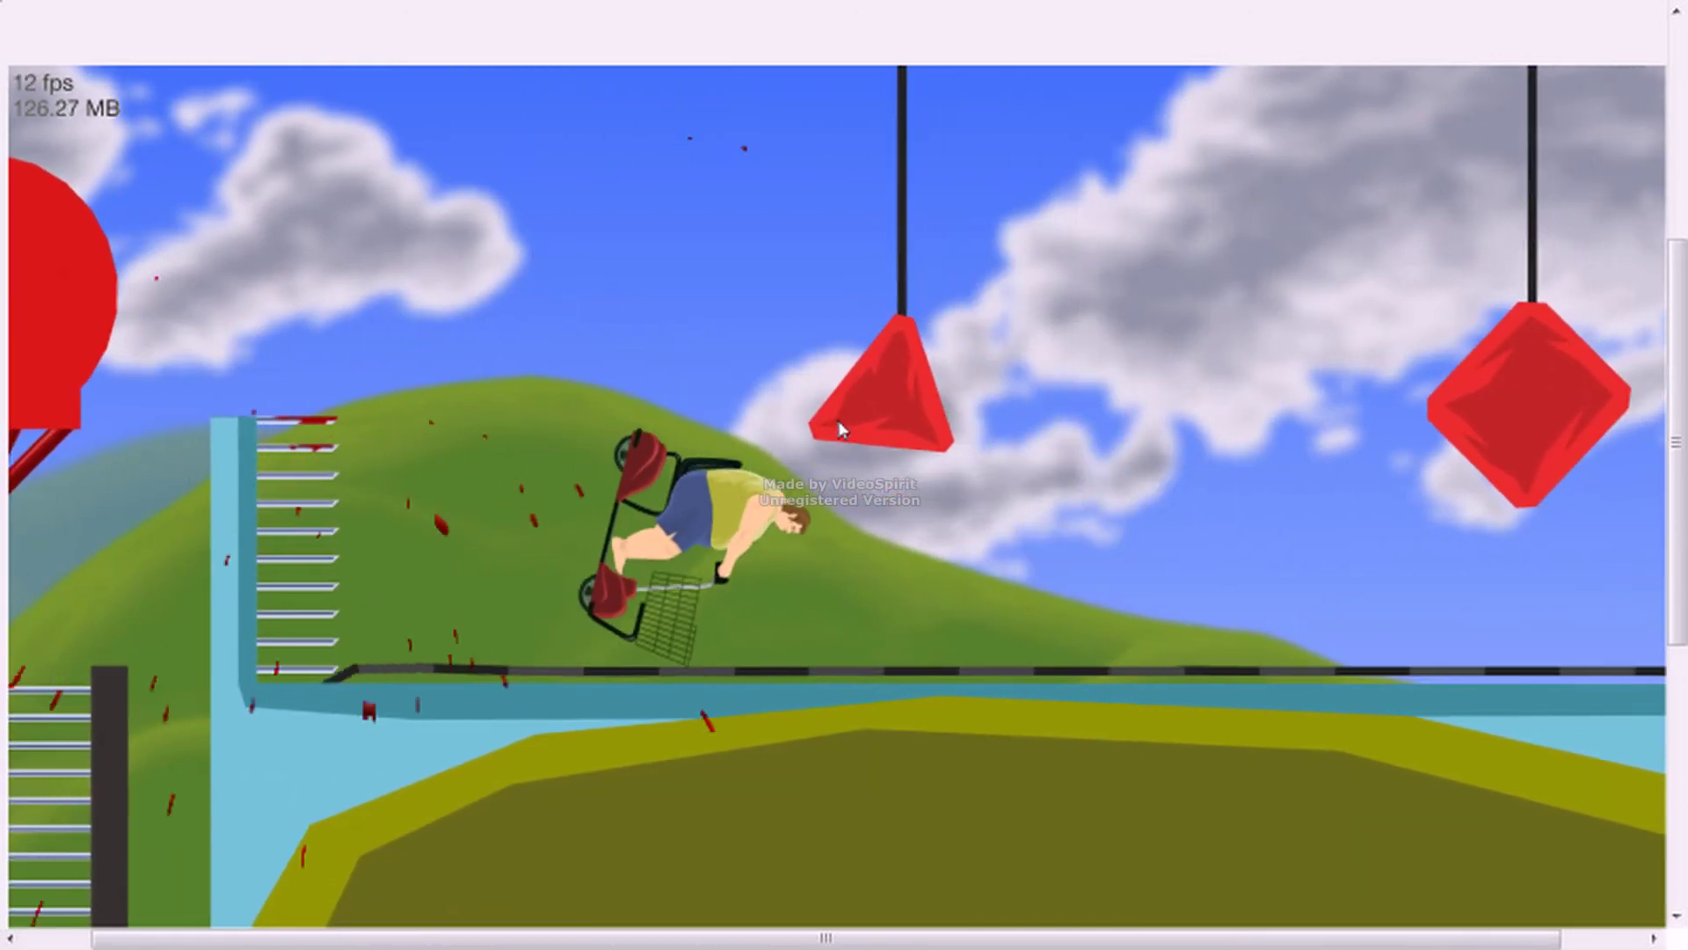
key("Up")
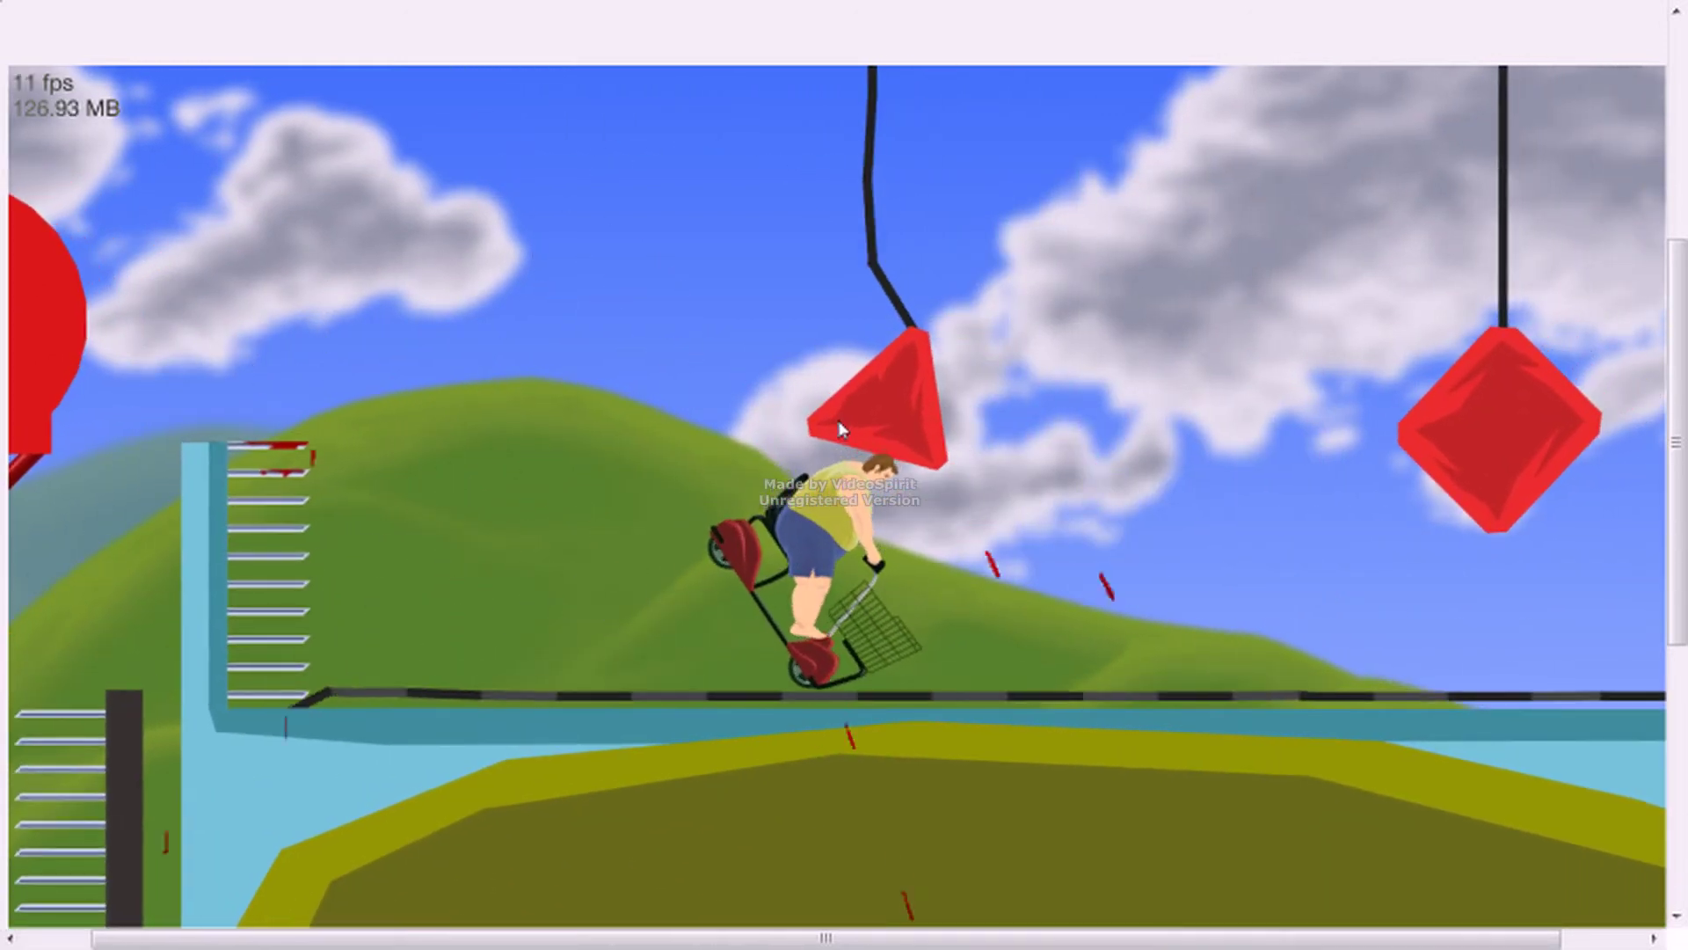
key("Up")
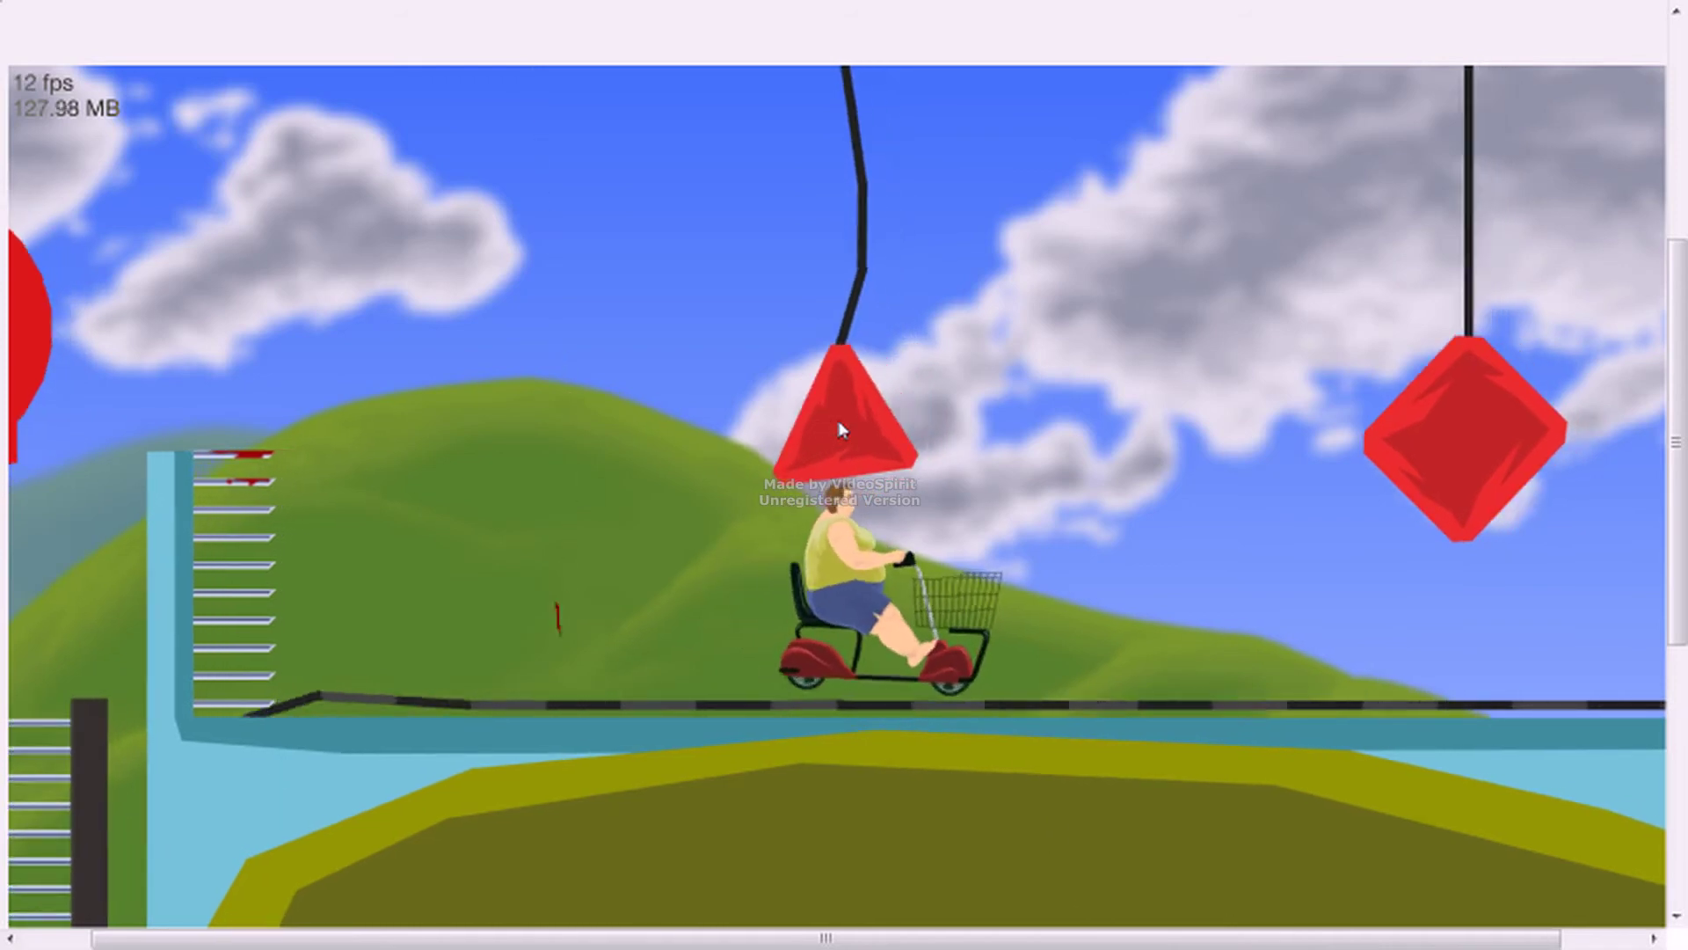
key("Up")
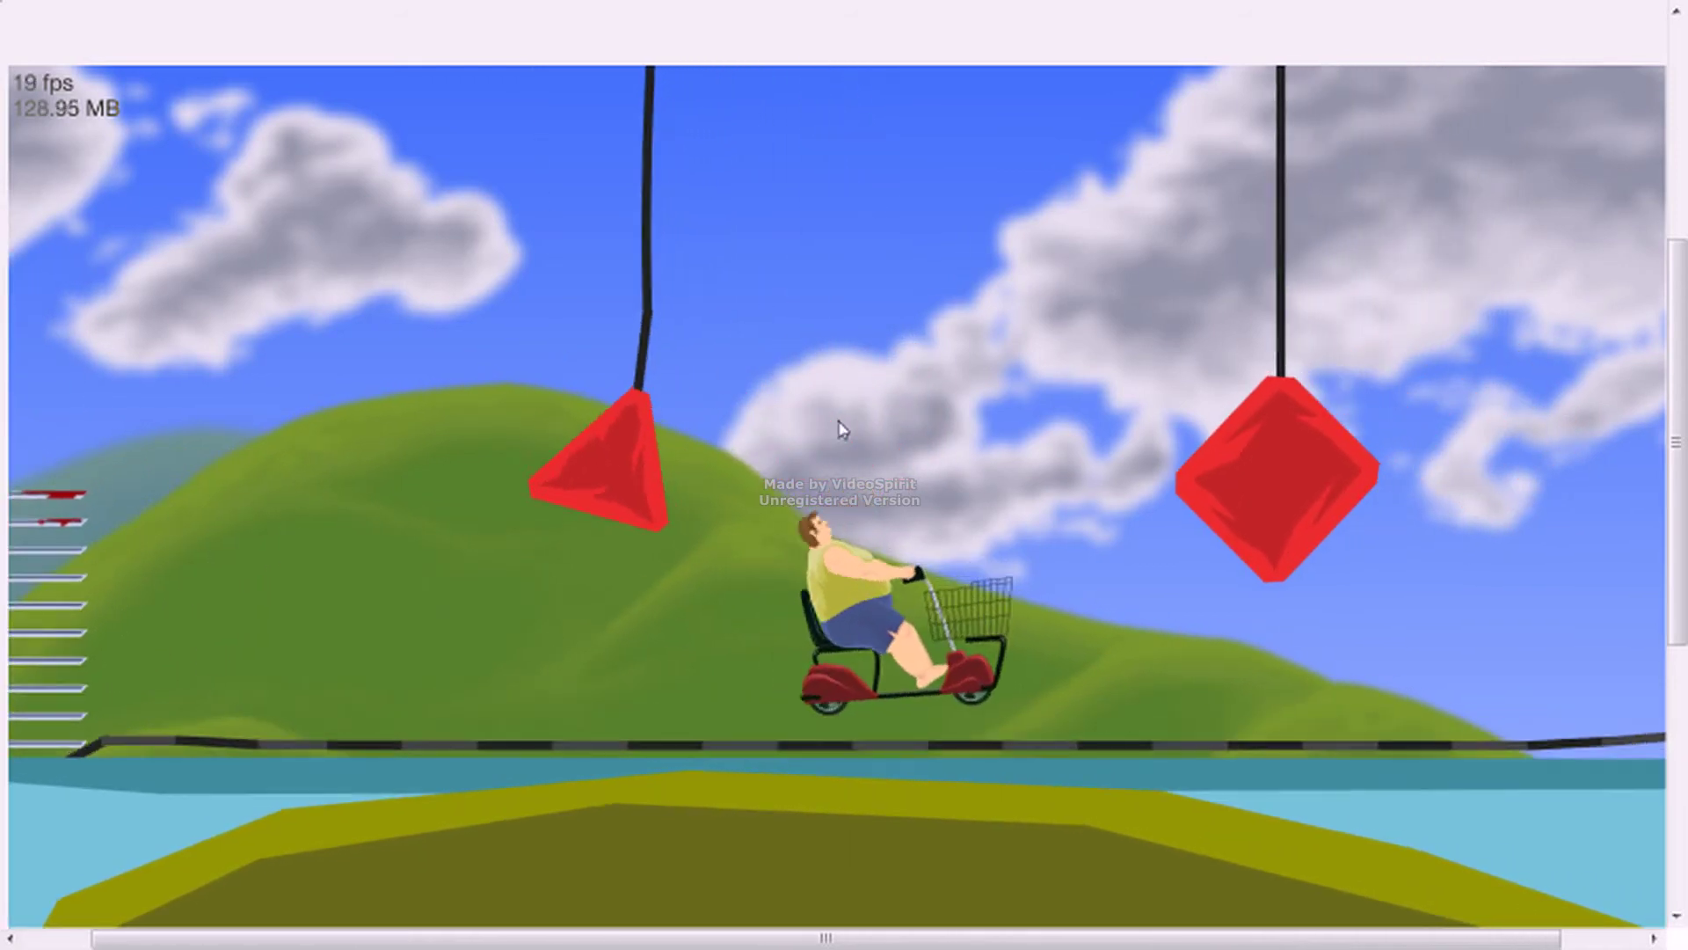
- Ride under the hanging blocks and up the grey ramp, crash, then pause
key("Up")
key("Up")
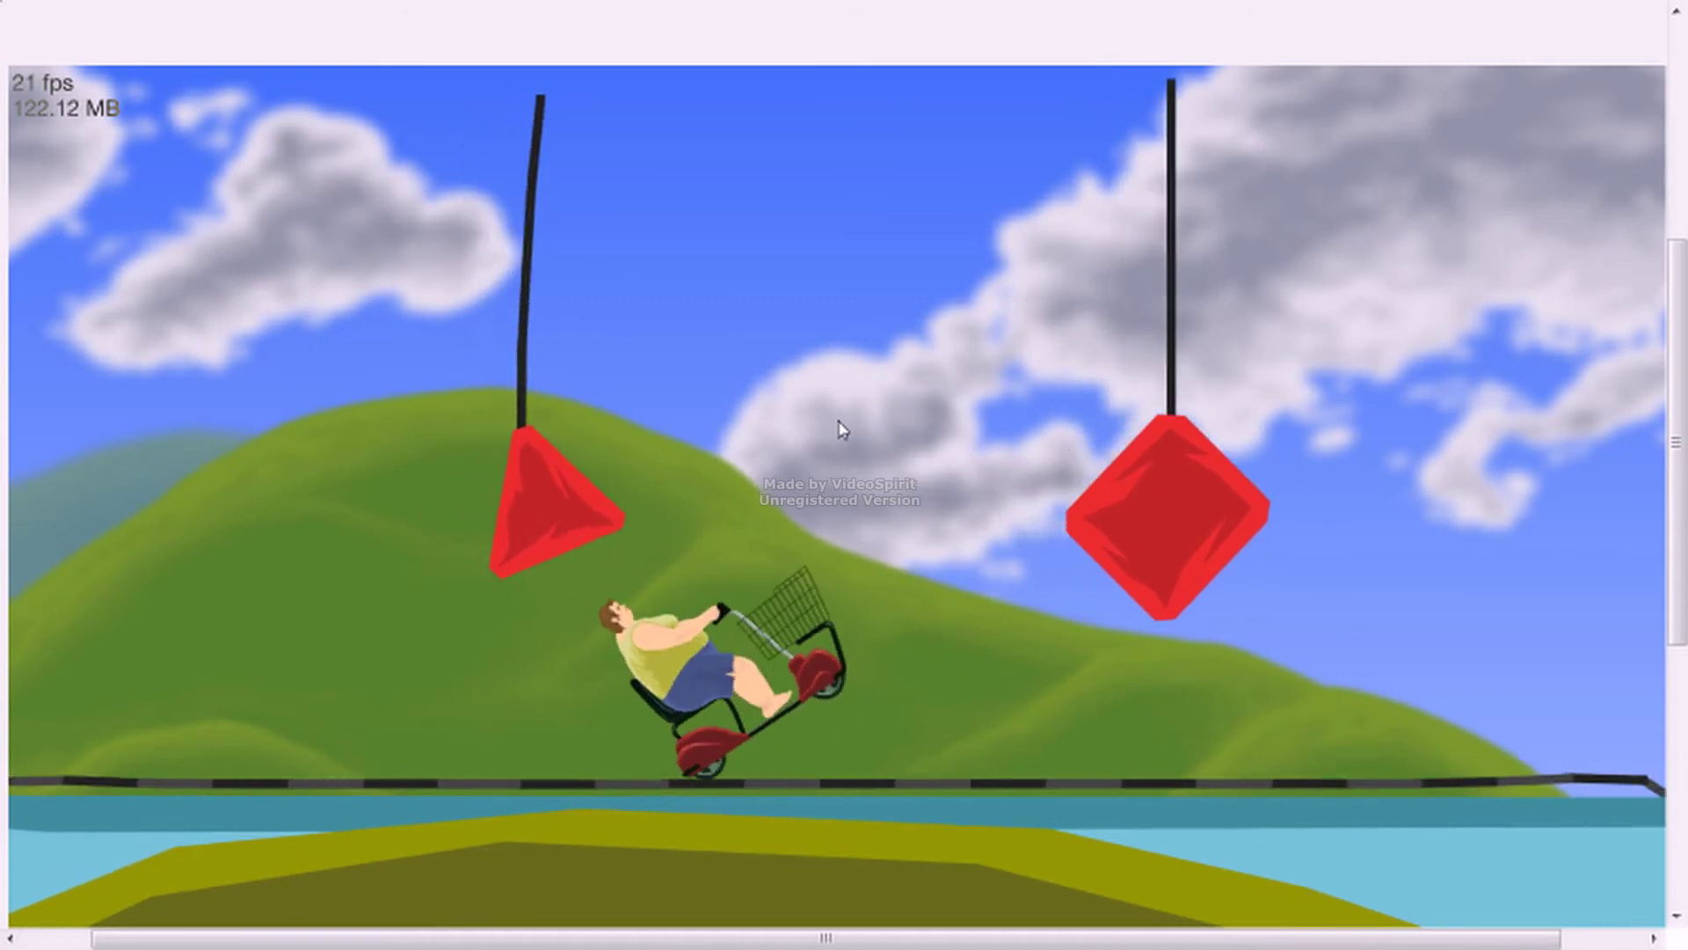
key("Down")
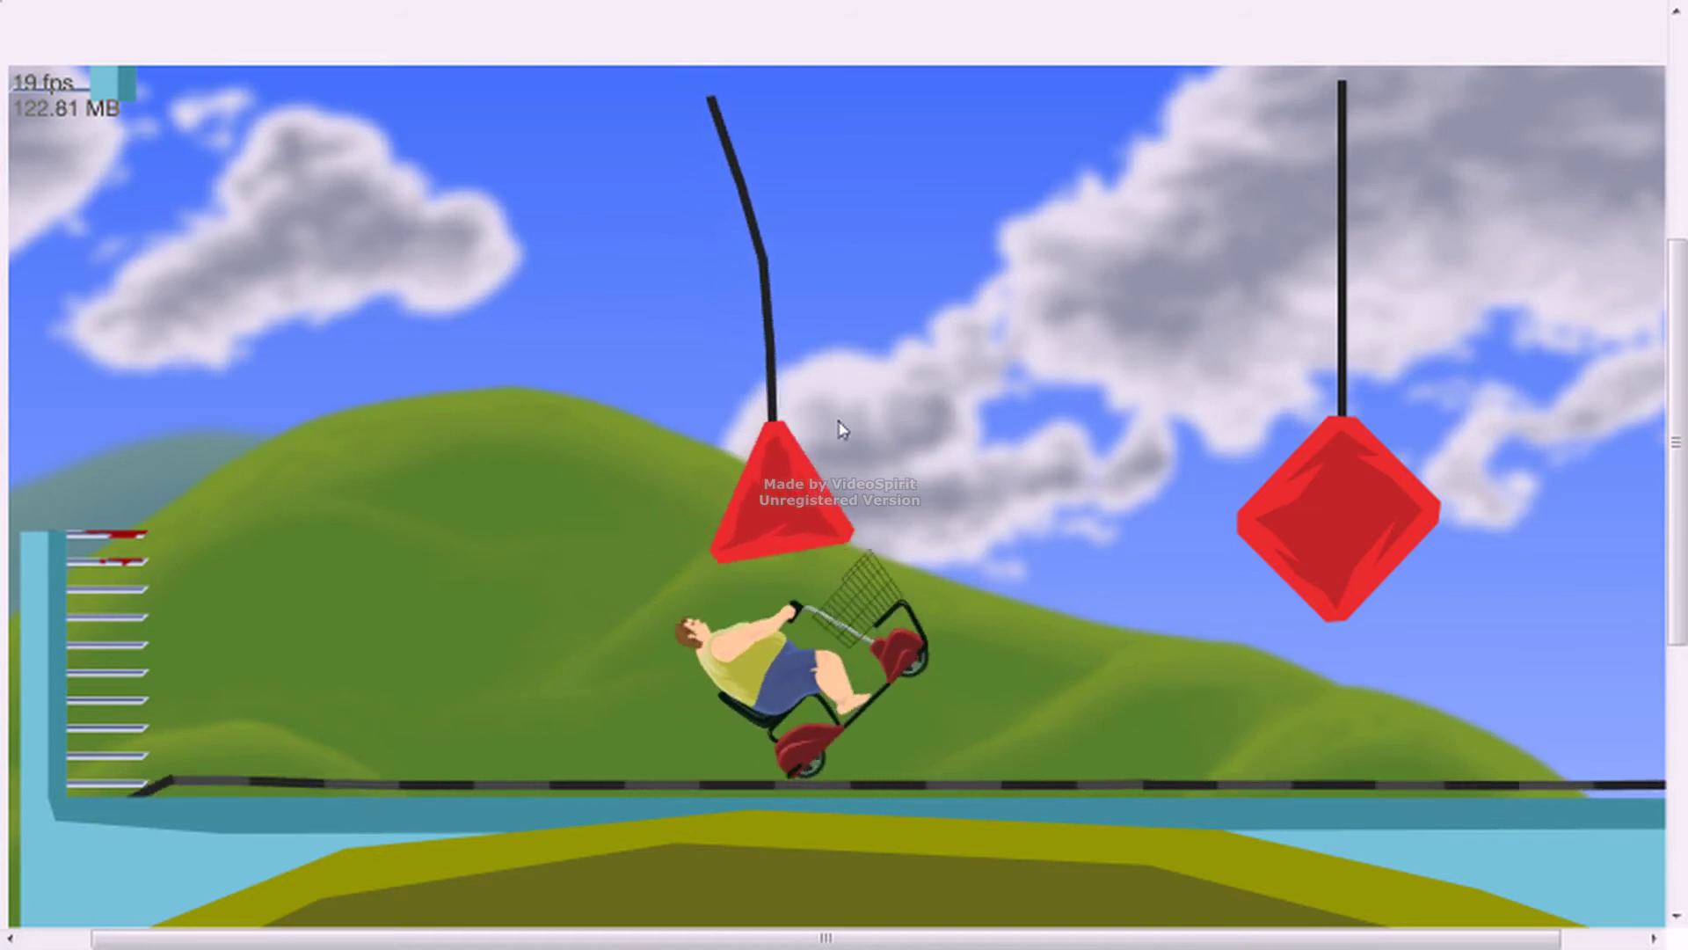
key("Up")
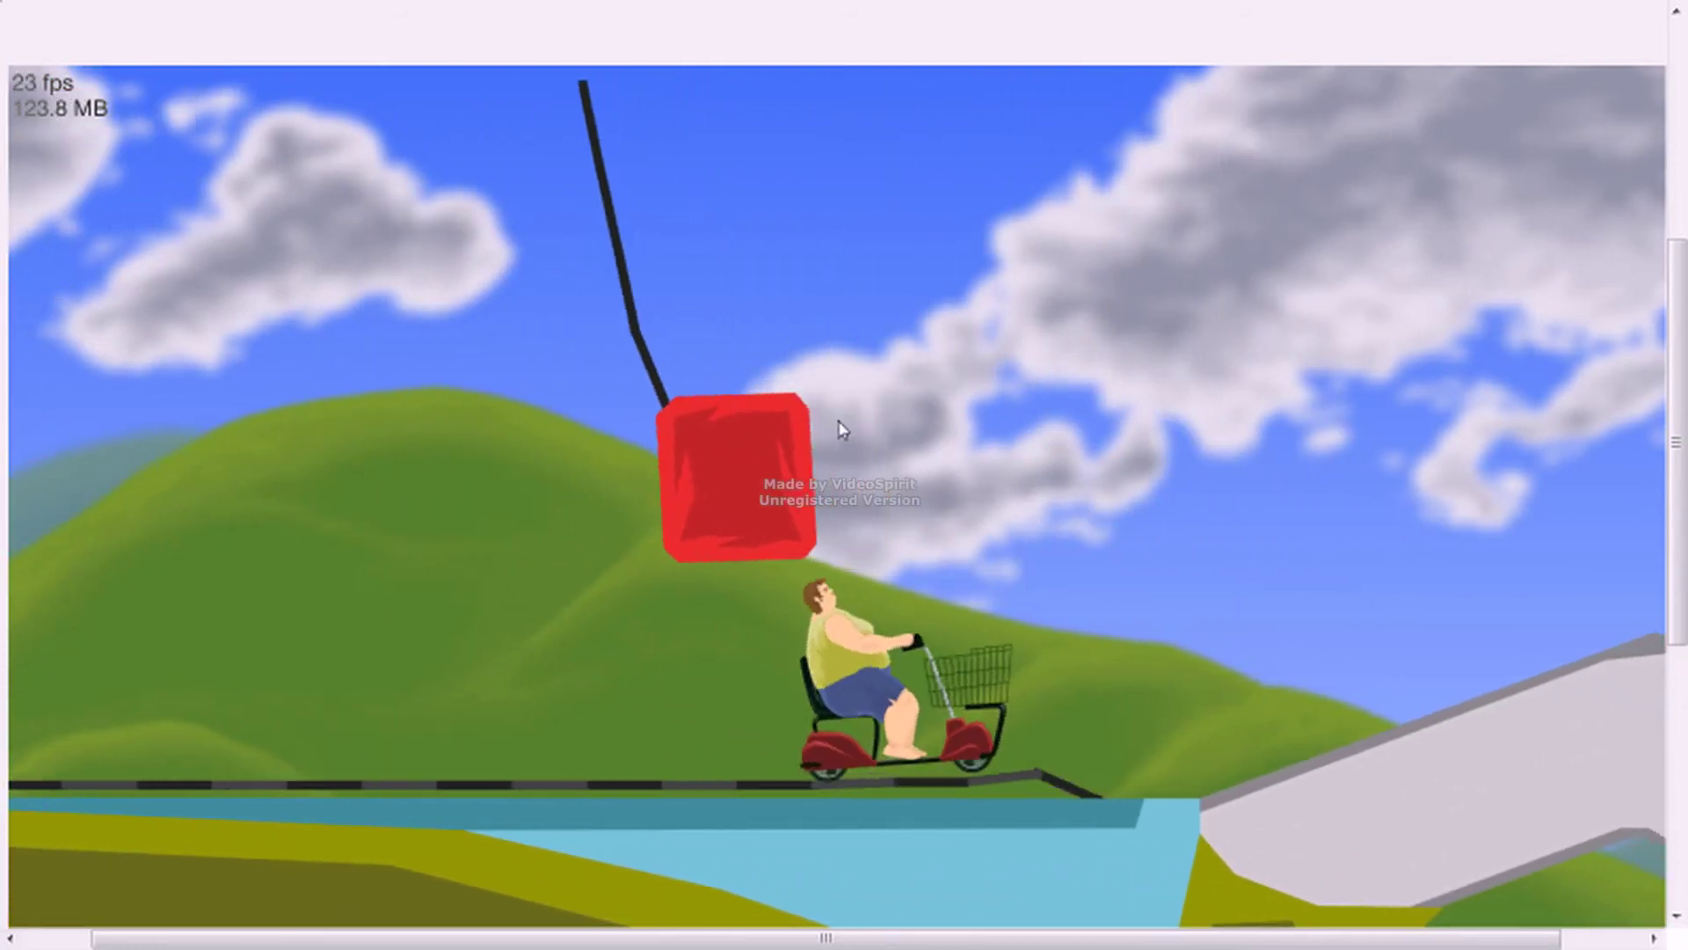
key("Right")
key("Up")
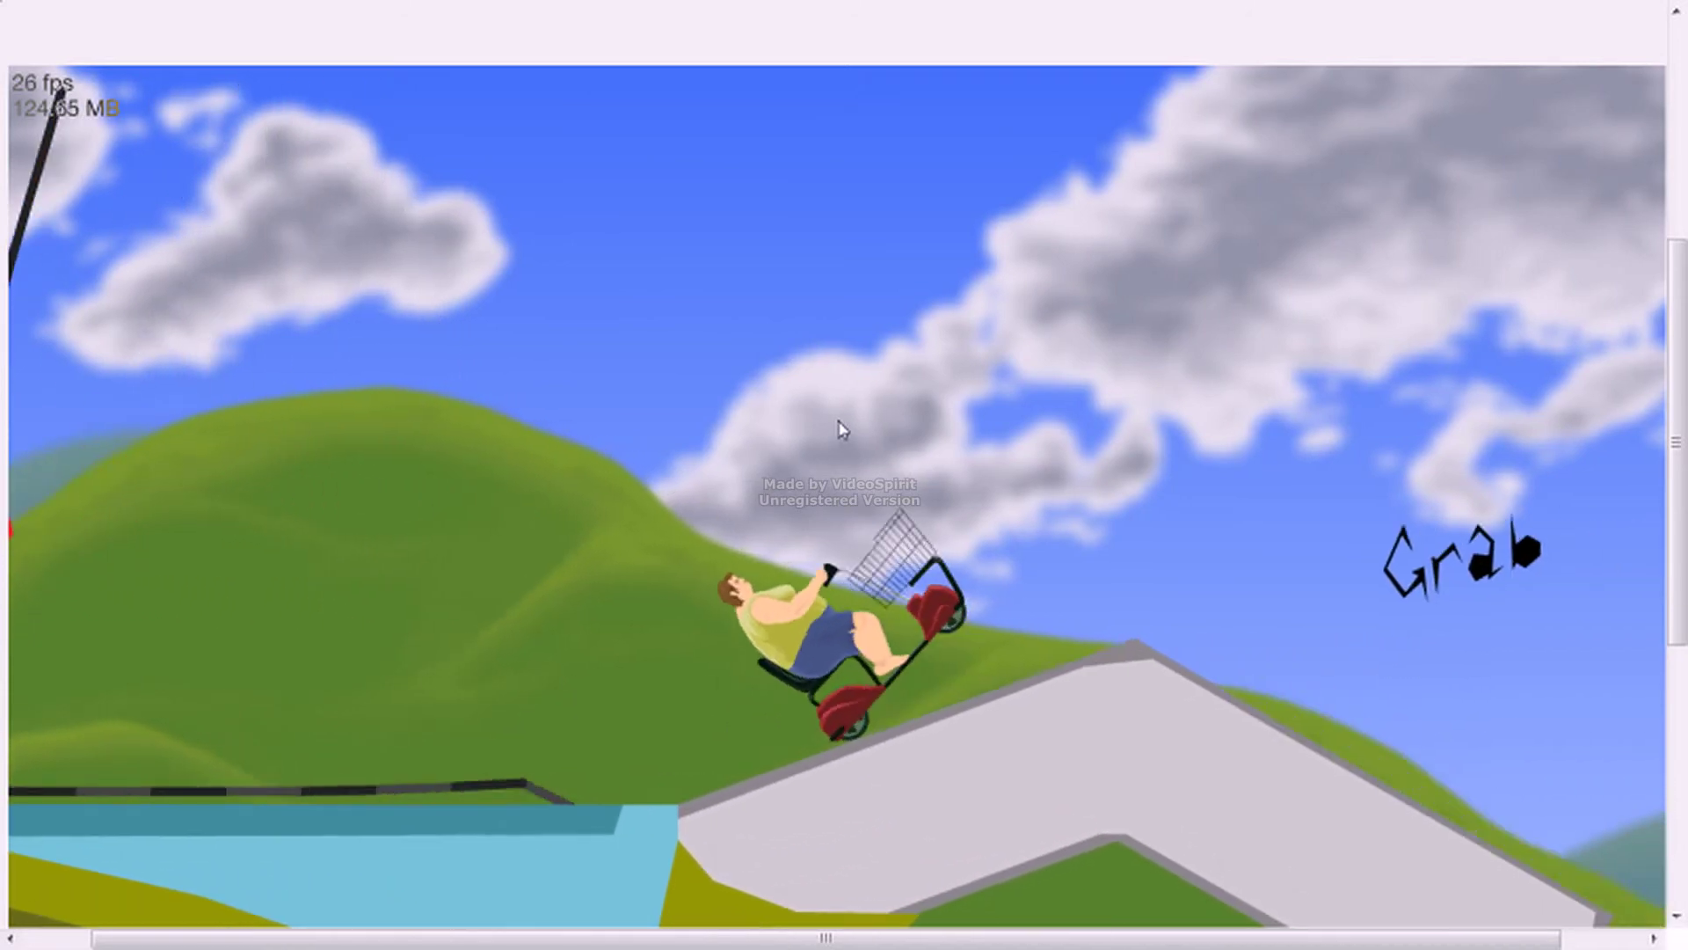
key("Up")
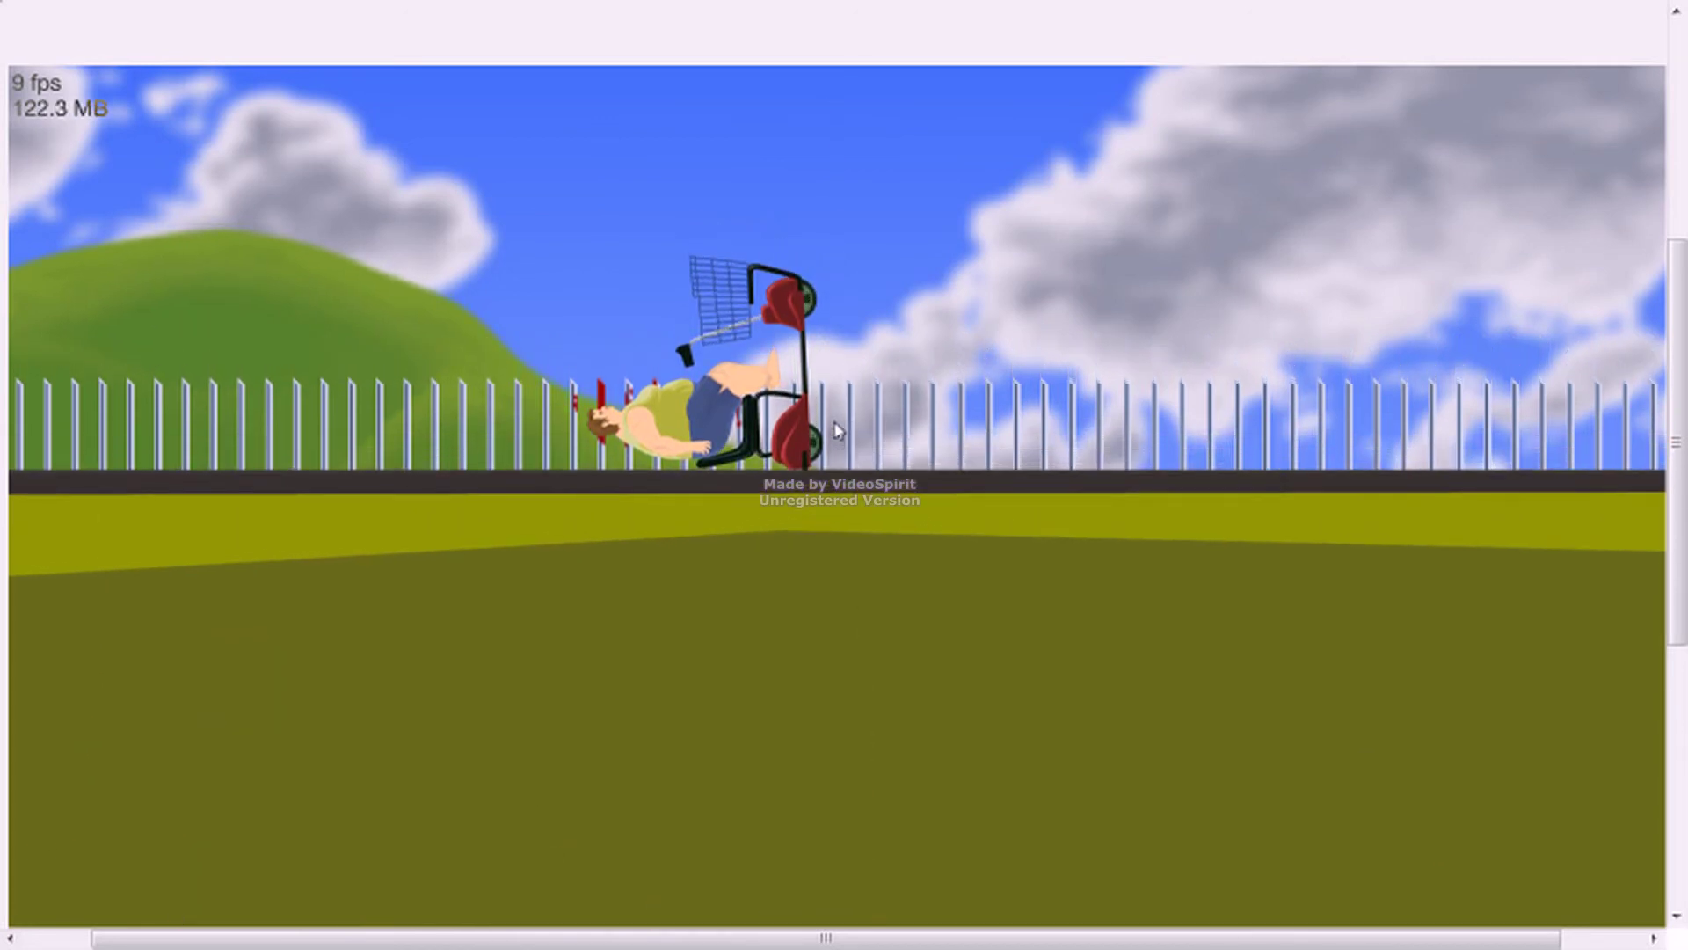
key("Escape")
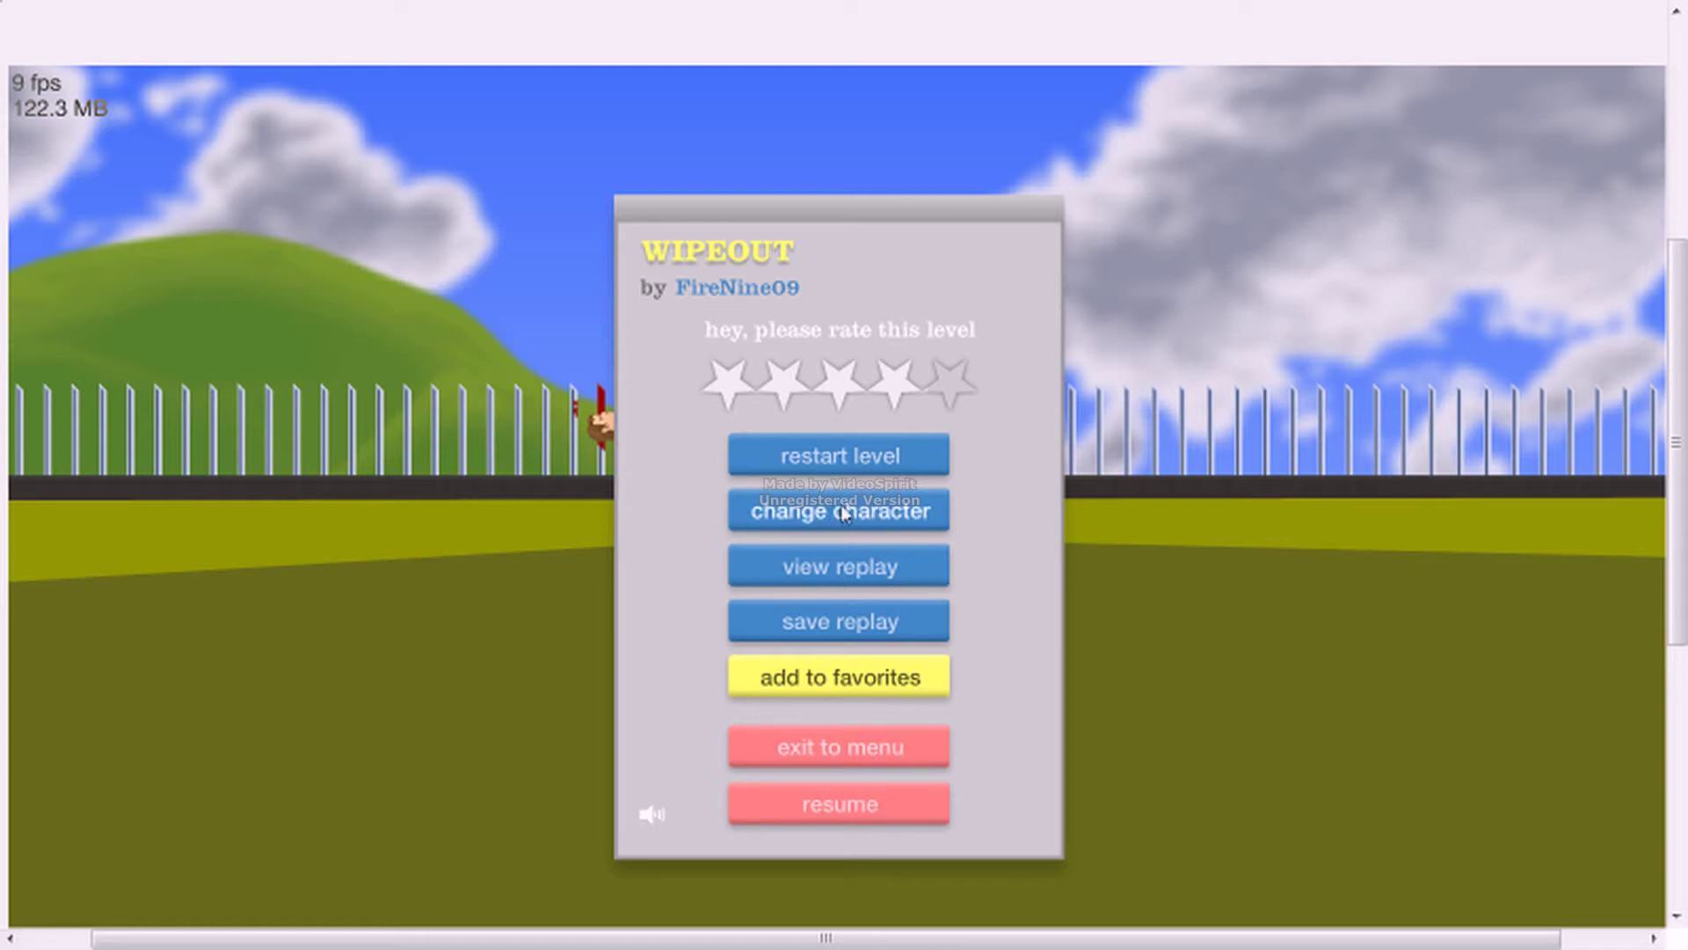
- Switch the character to Santa and his elf-drawn sleigh from the pause menu
left_click(844, 514)
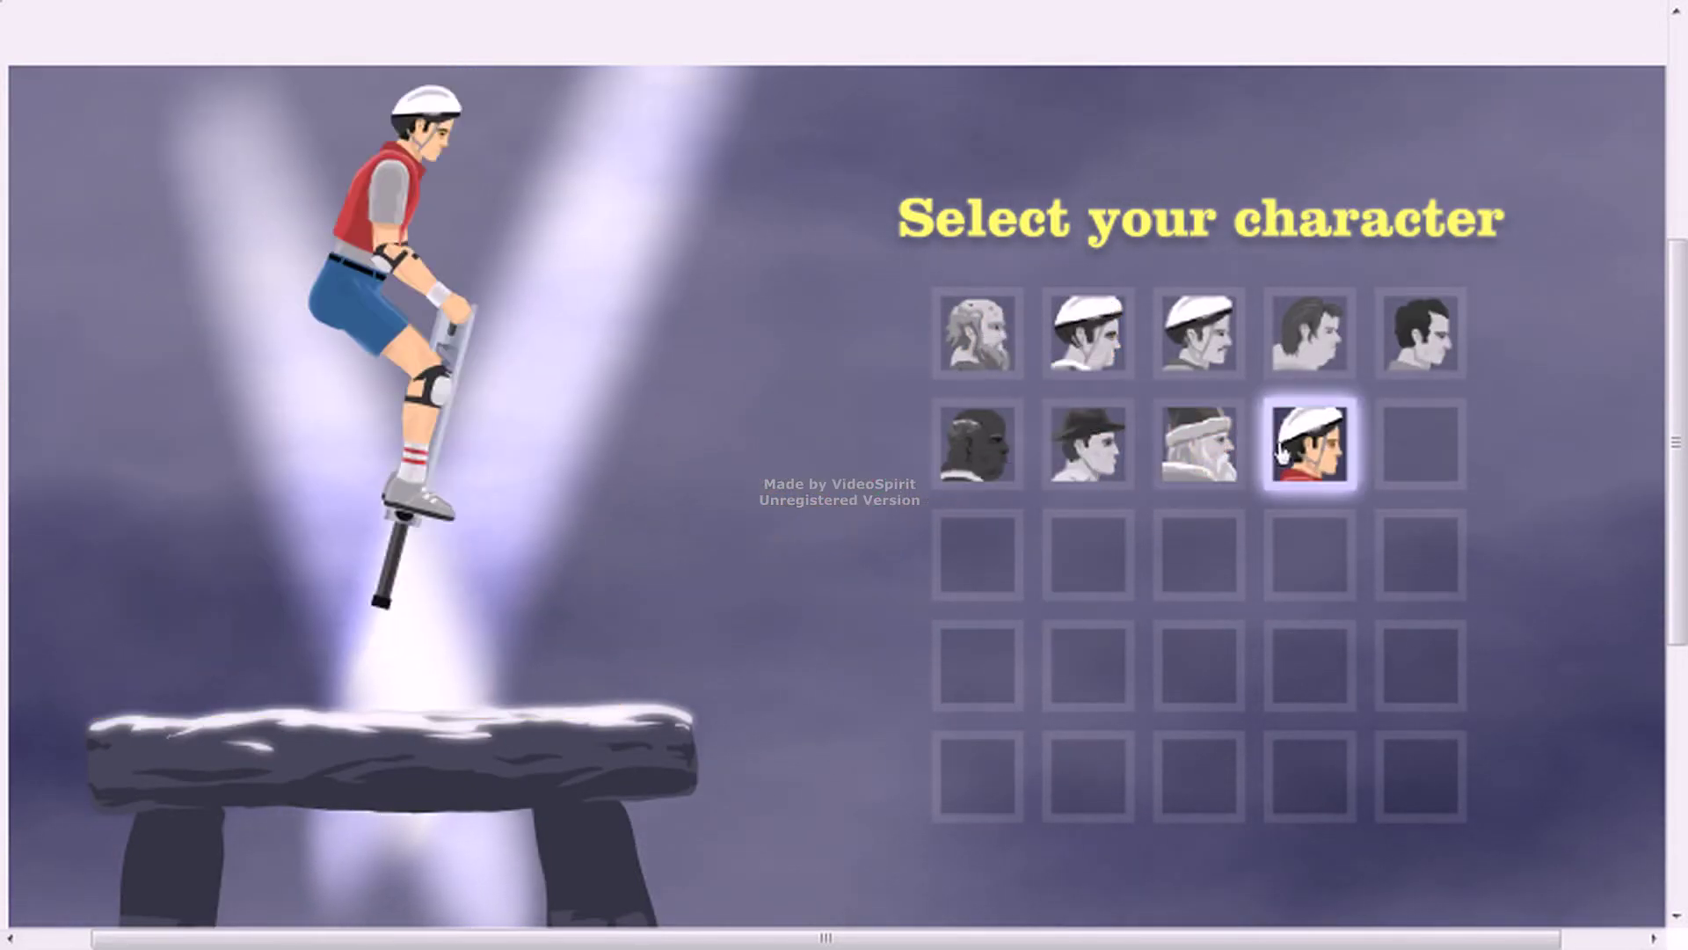
left_click(1194, 449)
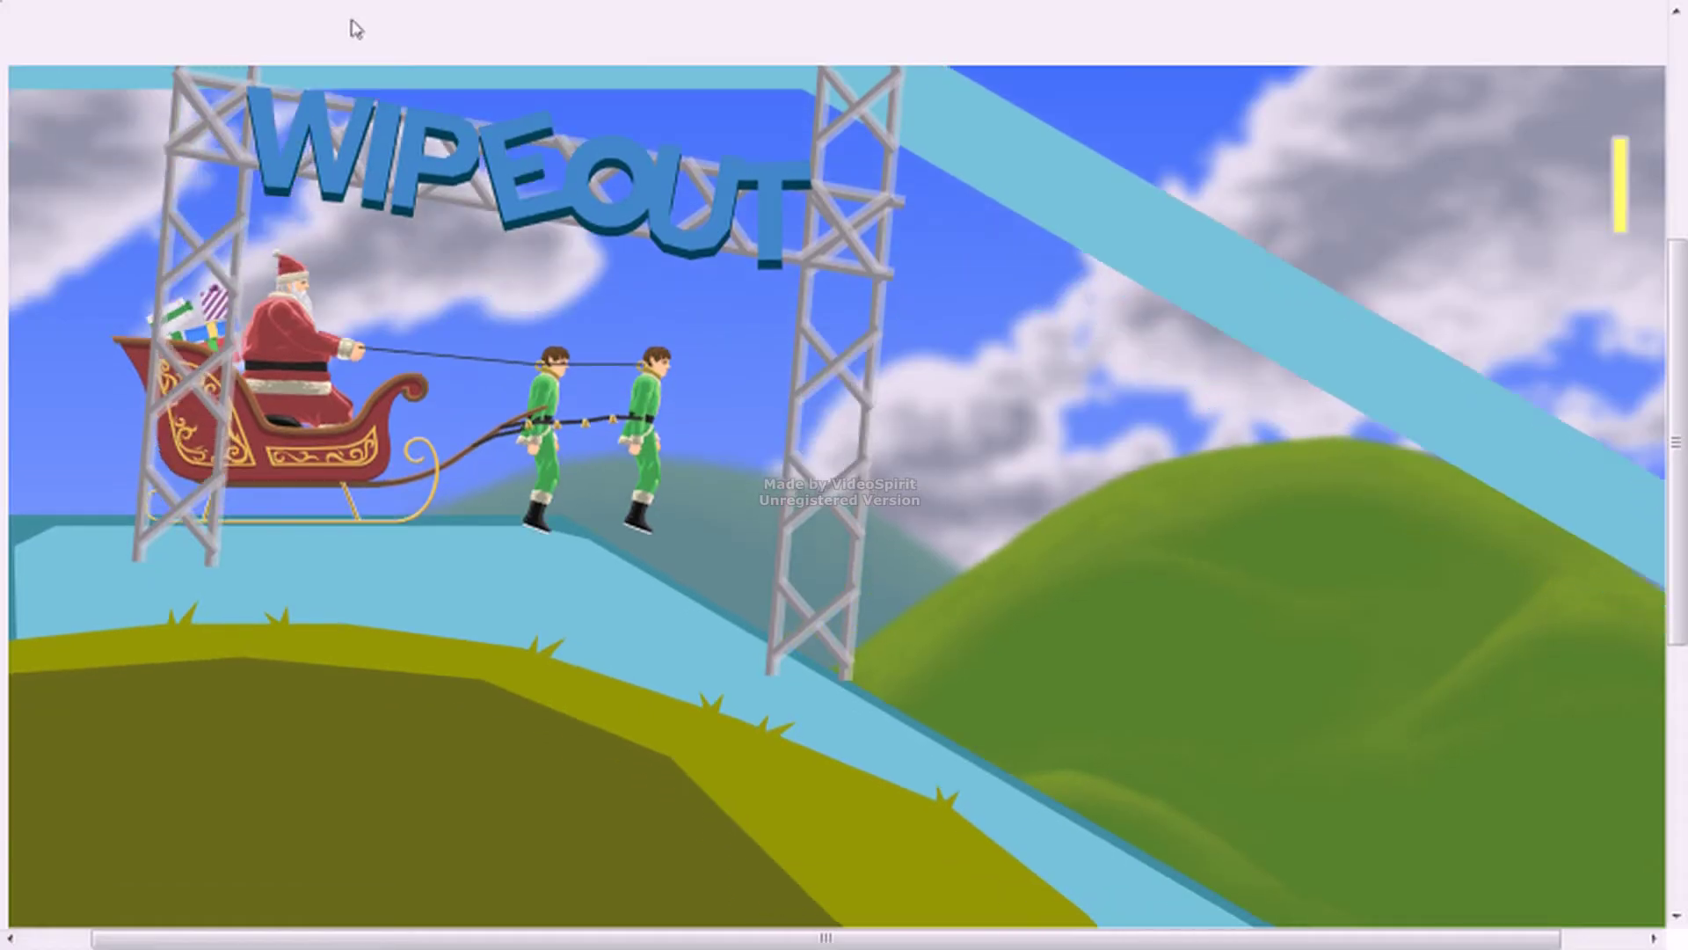
- Drive and jump Santa's sleigh until it wrecks at the glove traps, then pause
key("Up")
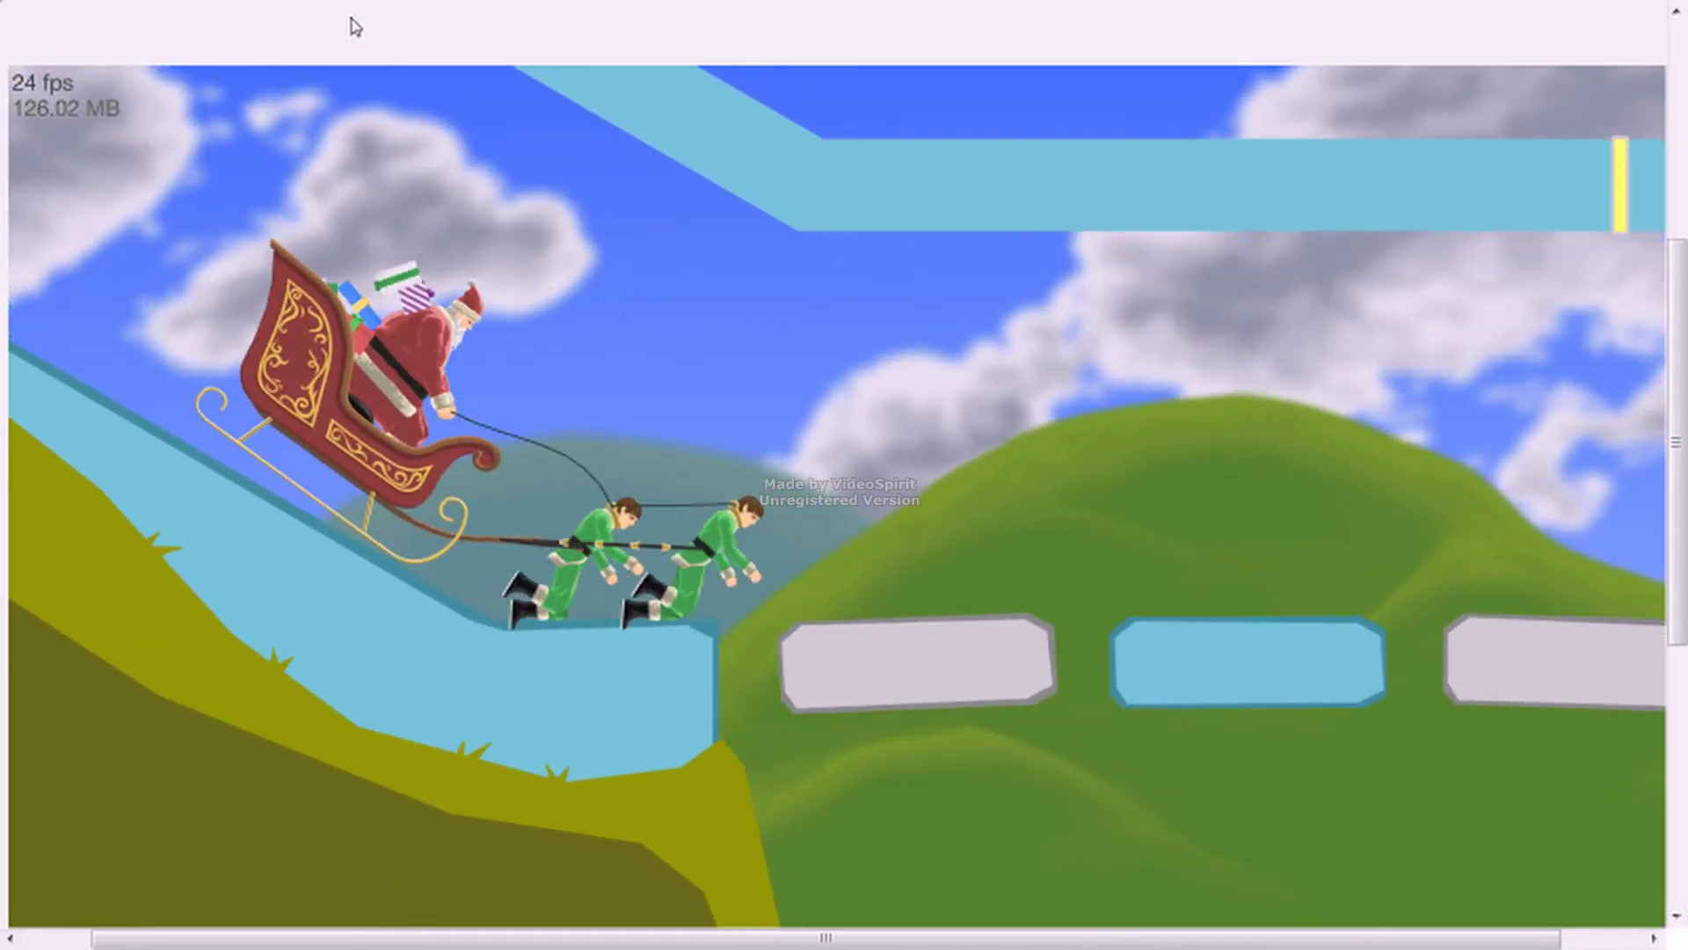
key("space")
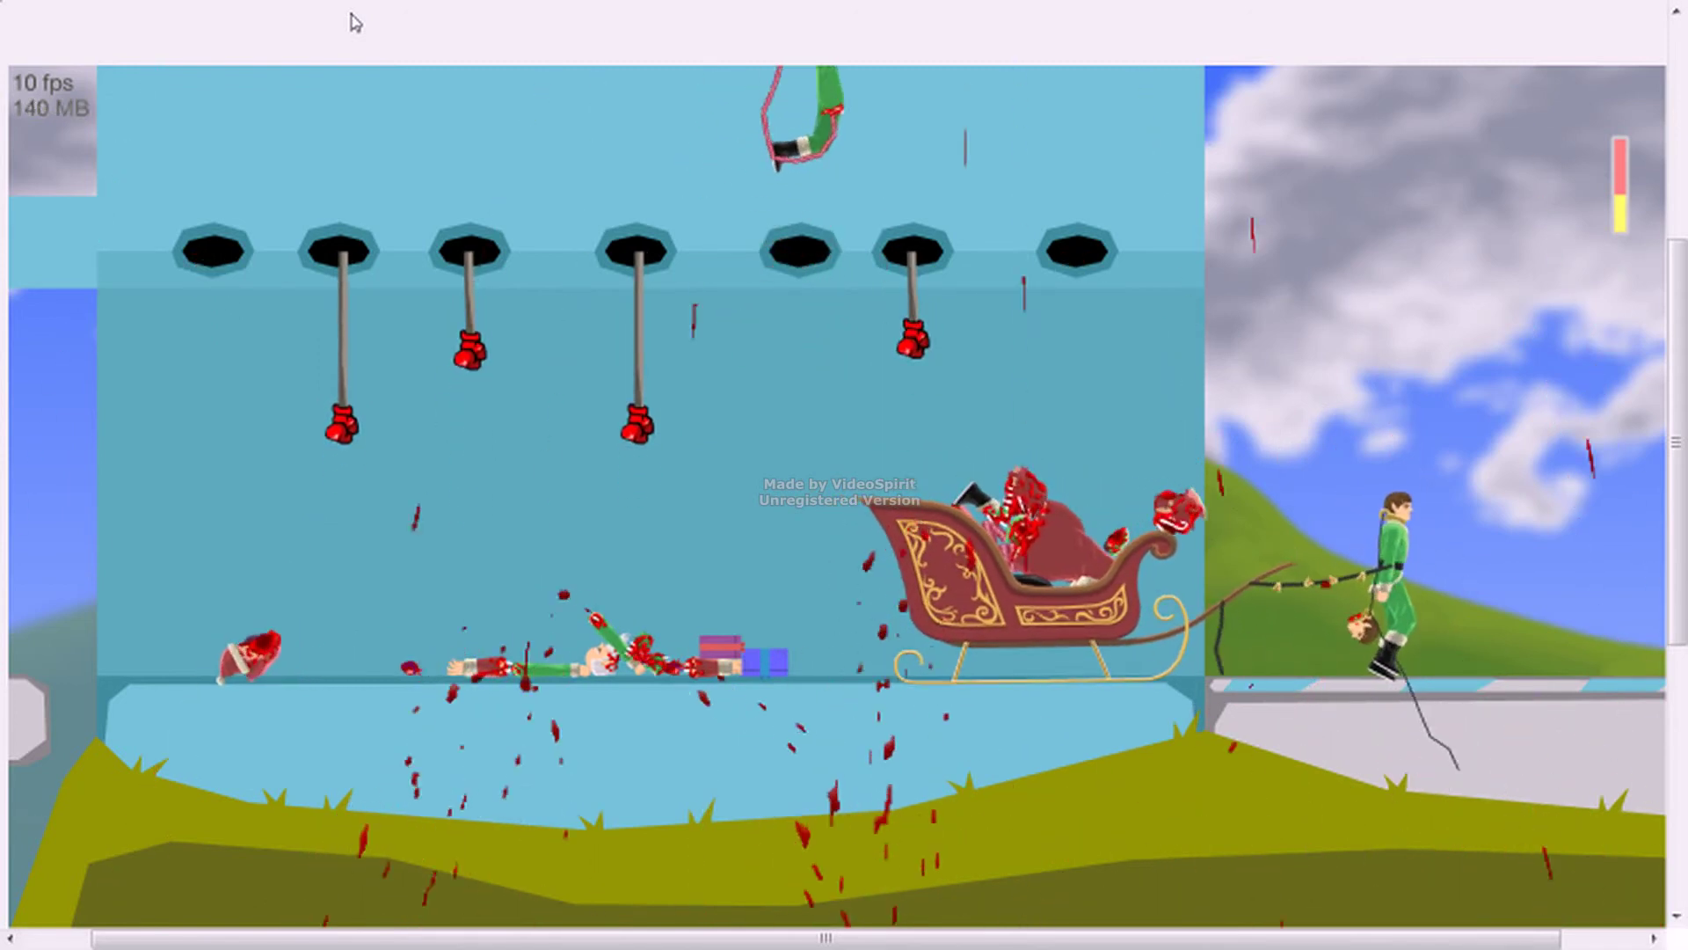
key("Escape")
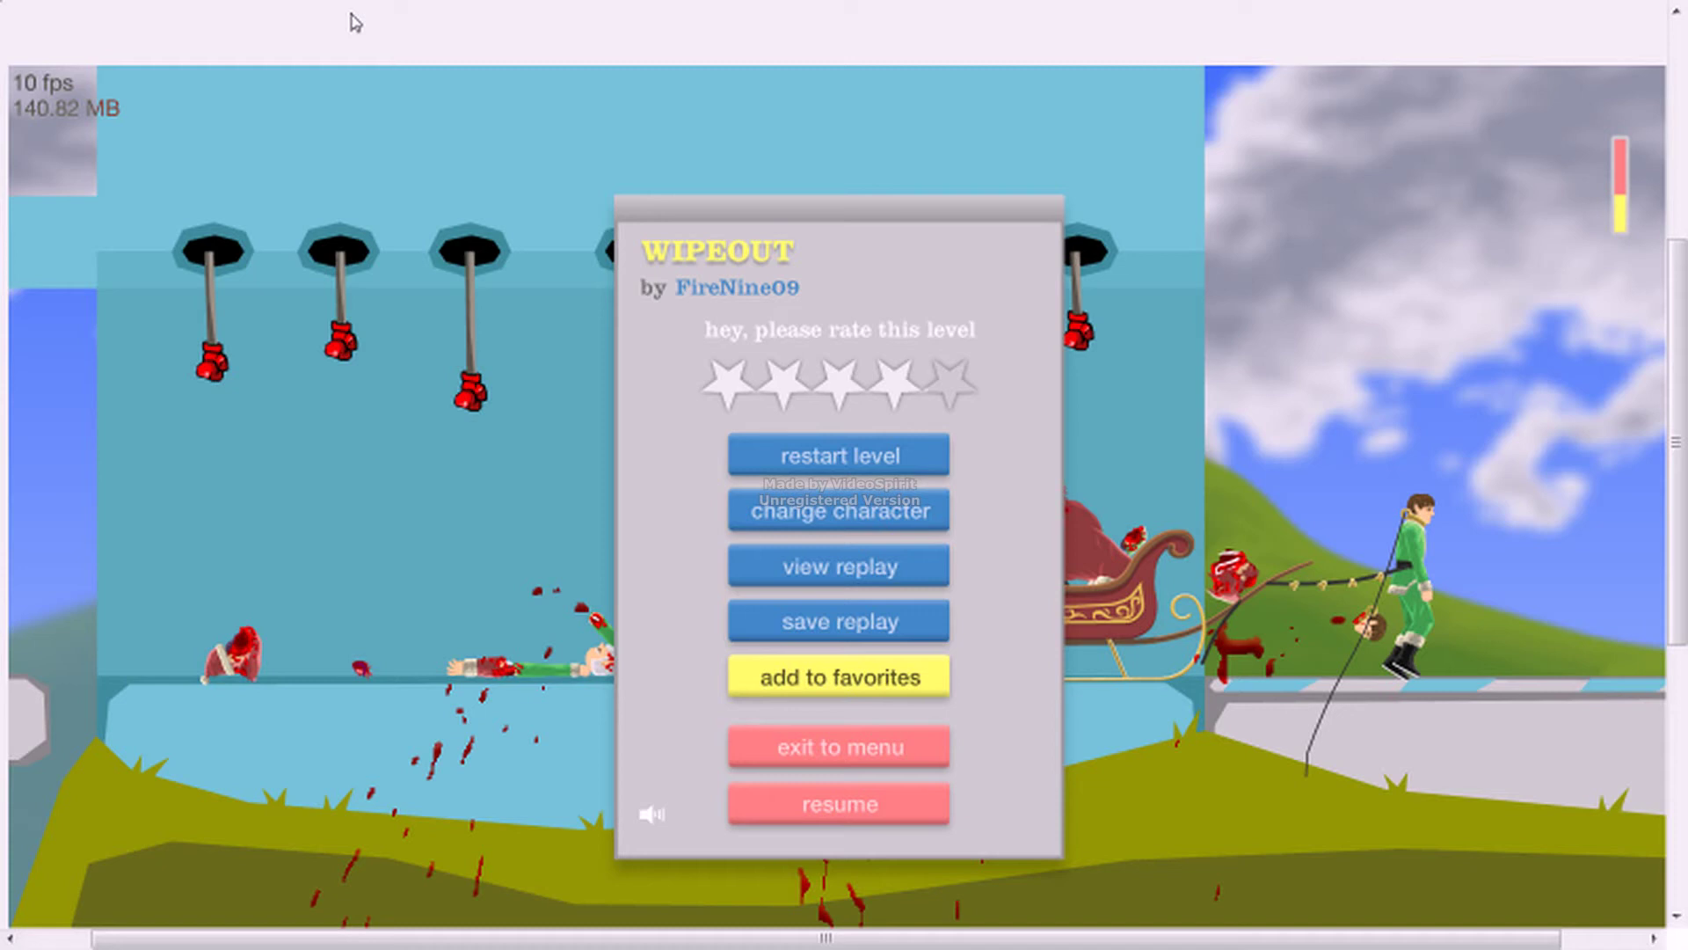
- Restart the level and fly the sleigh over the platforms toward the hanging gloves
key("Return")
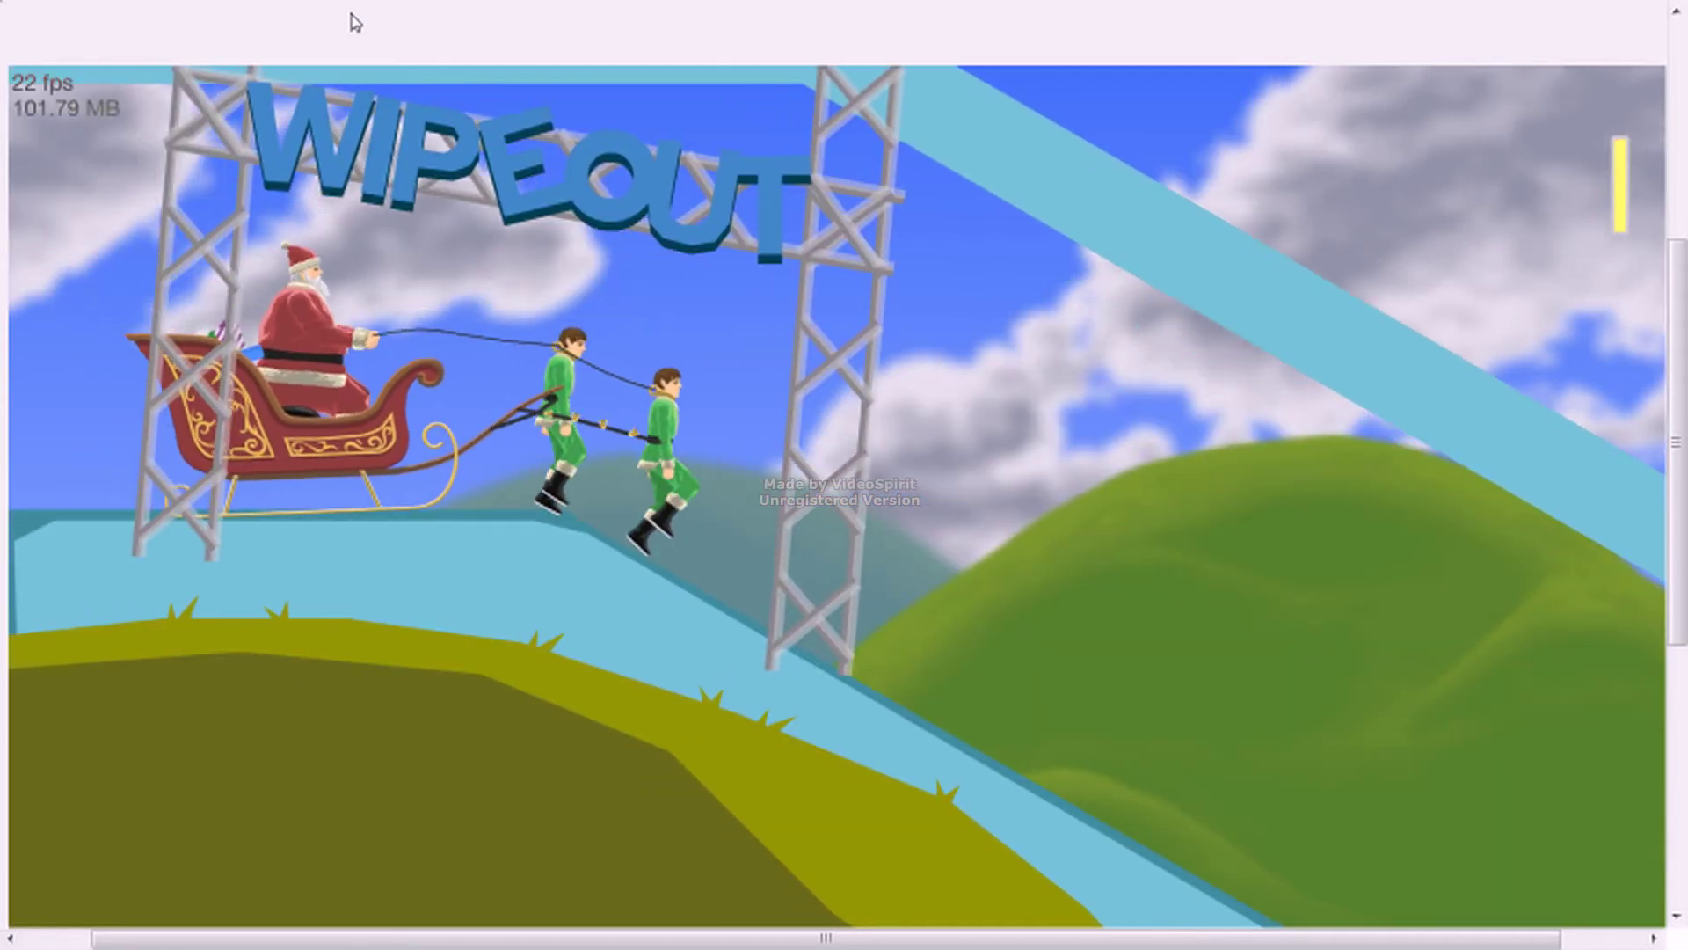
key("Up")
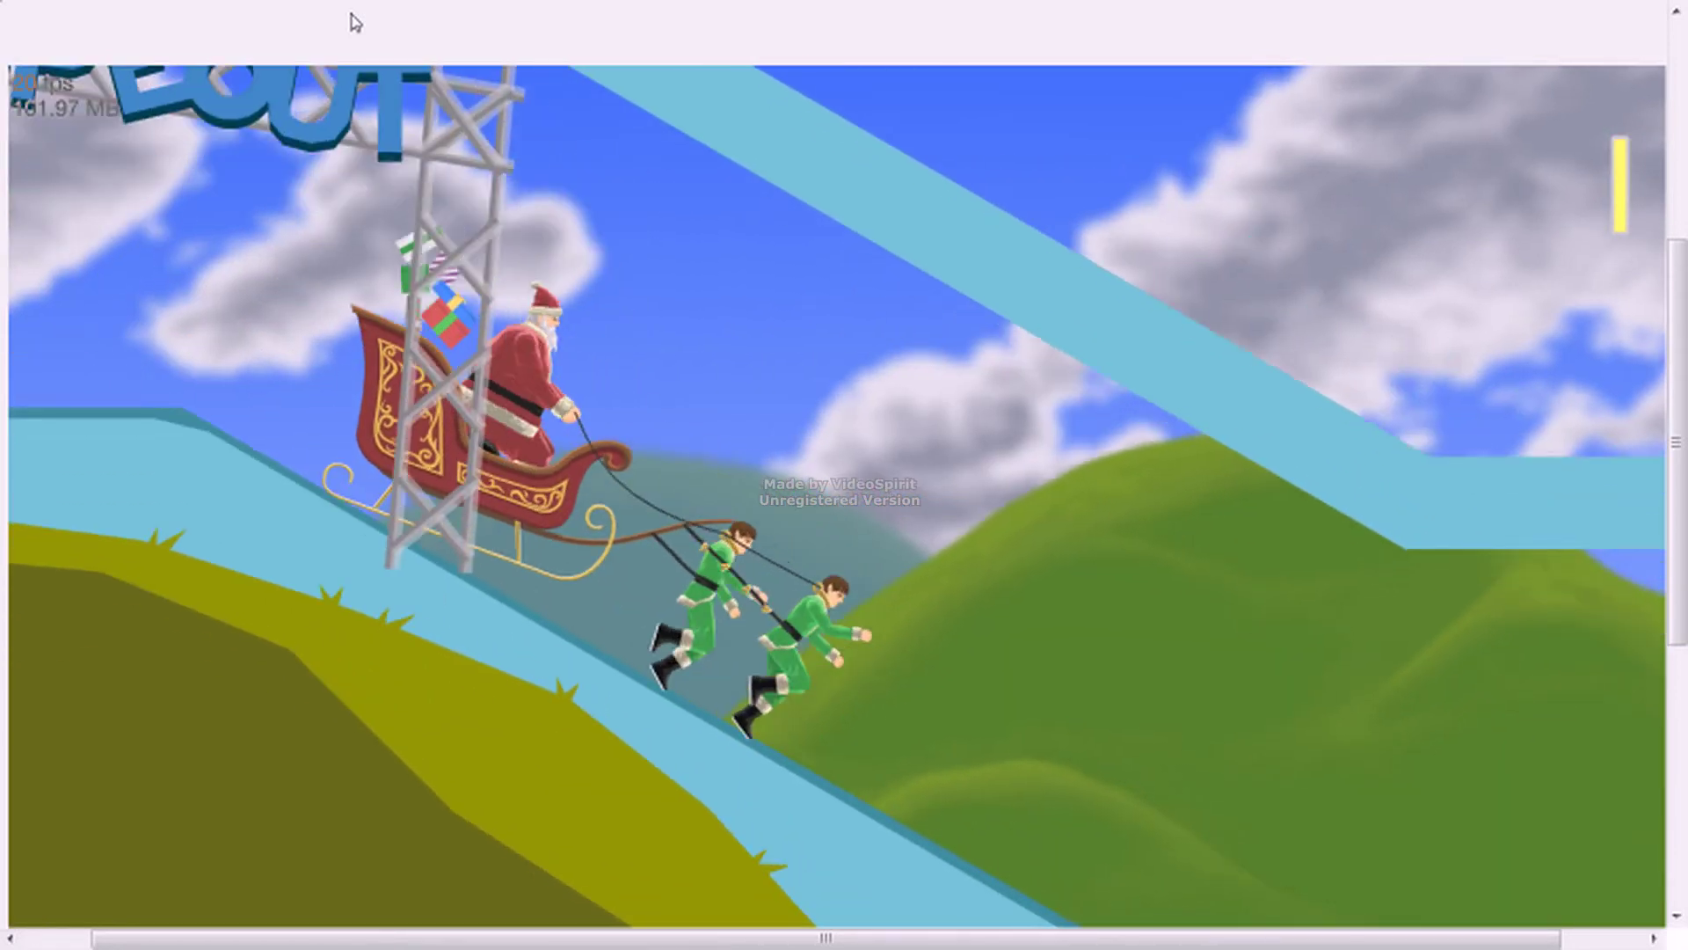
key("Up")
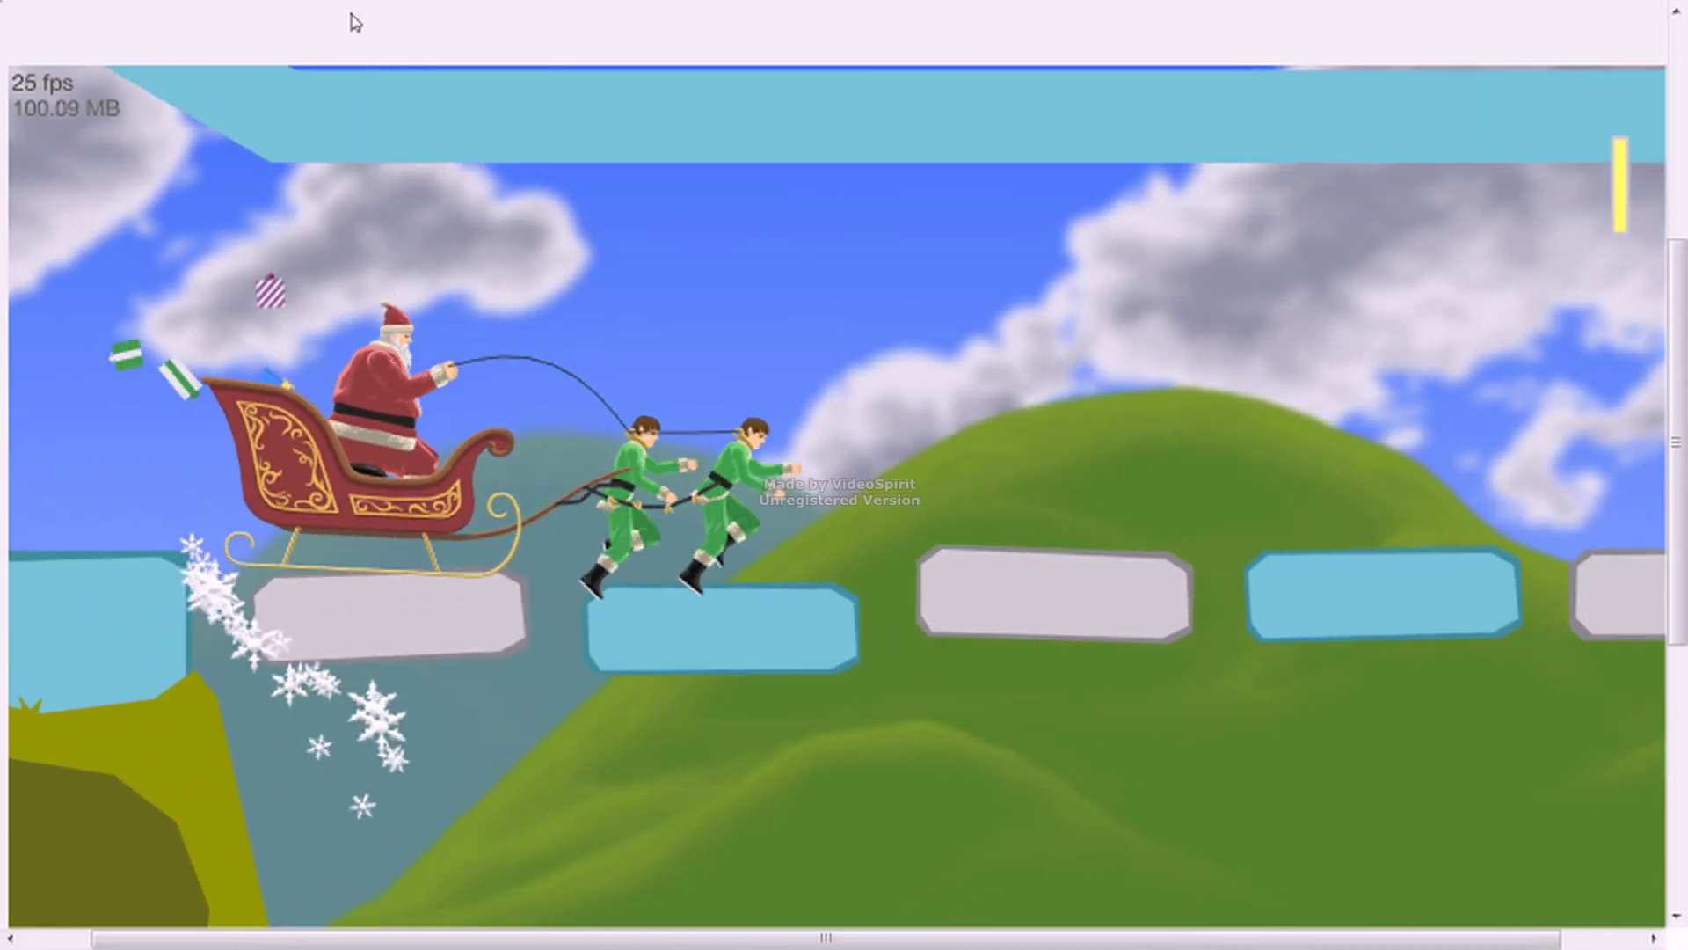
key("Up")
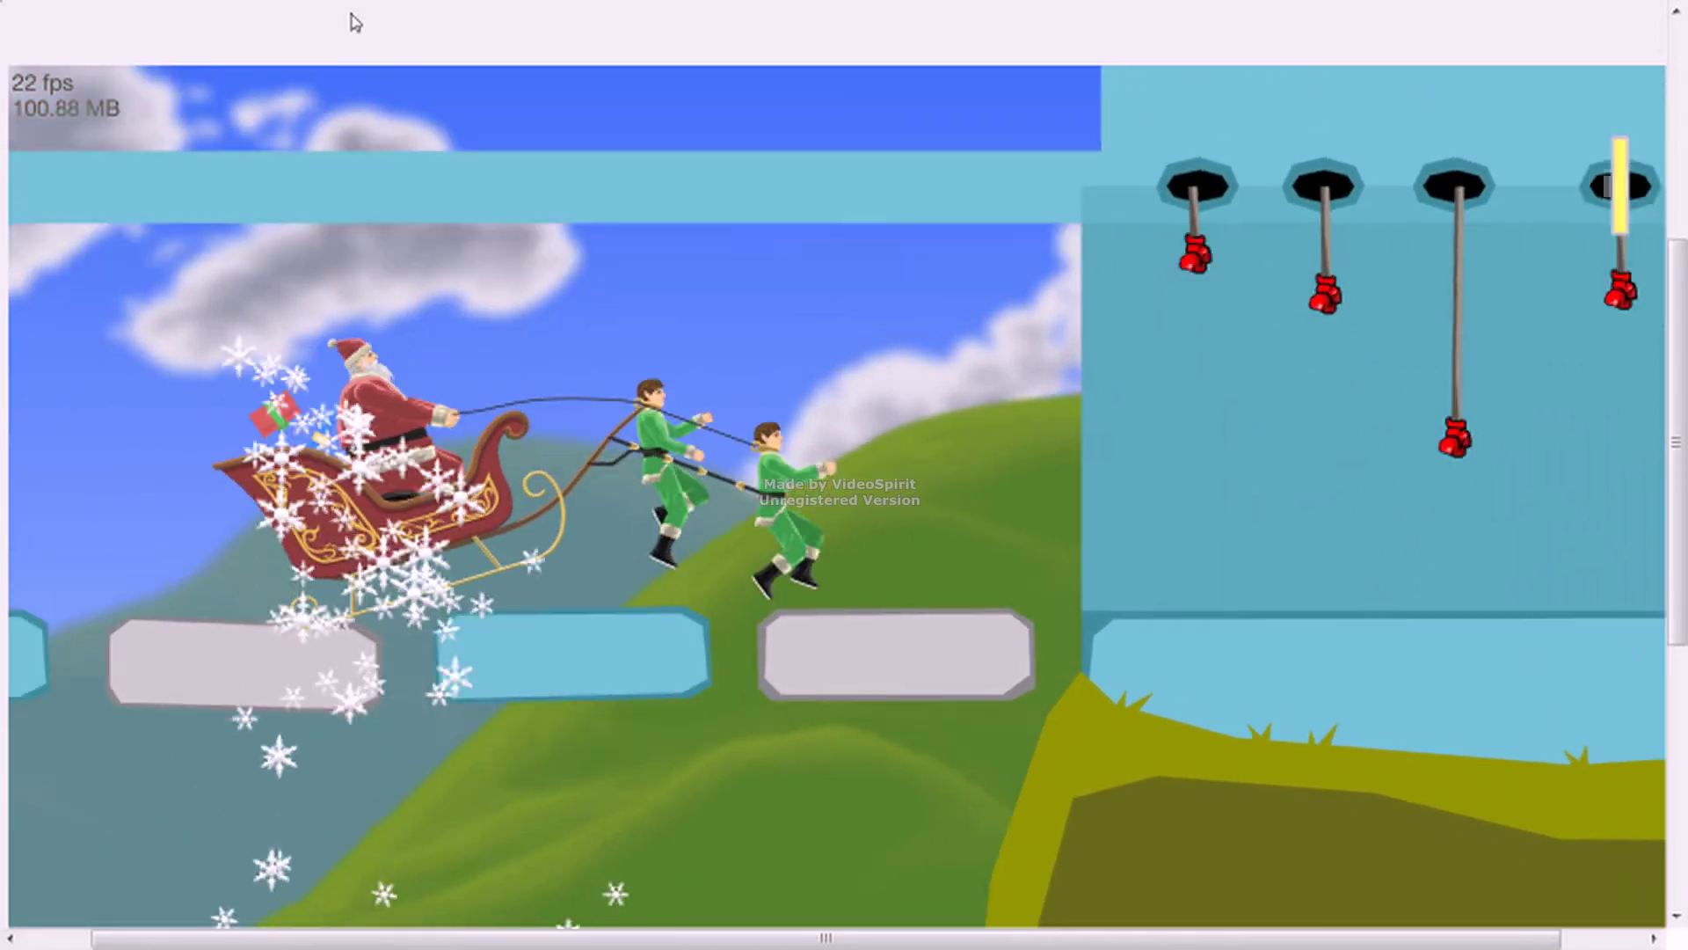
key("Up")
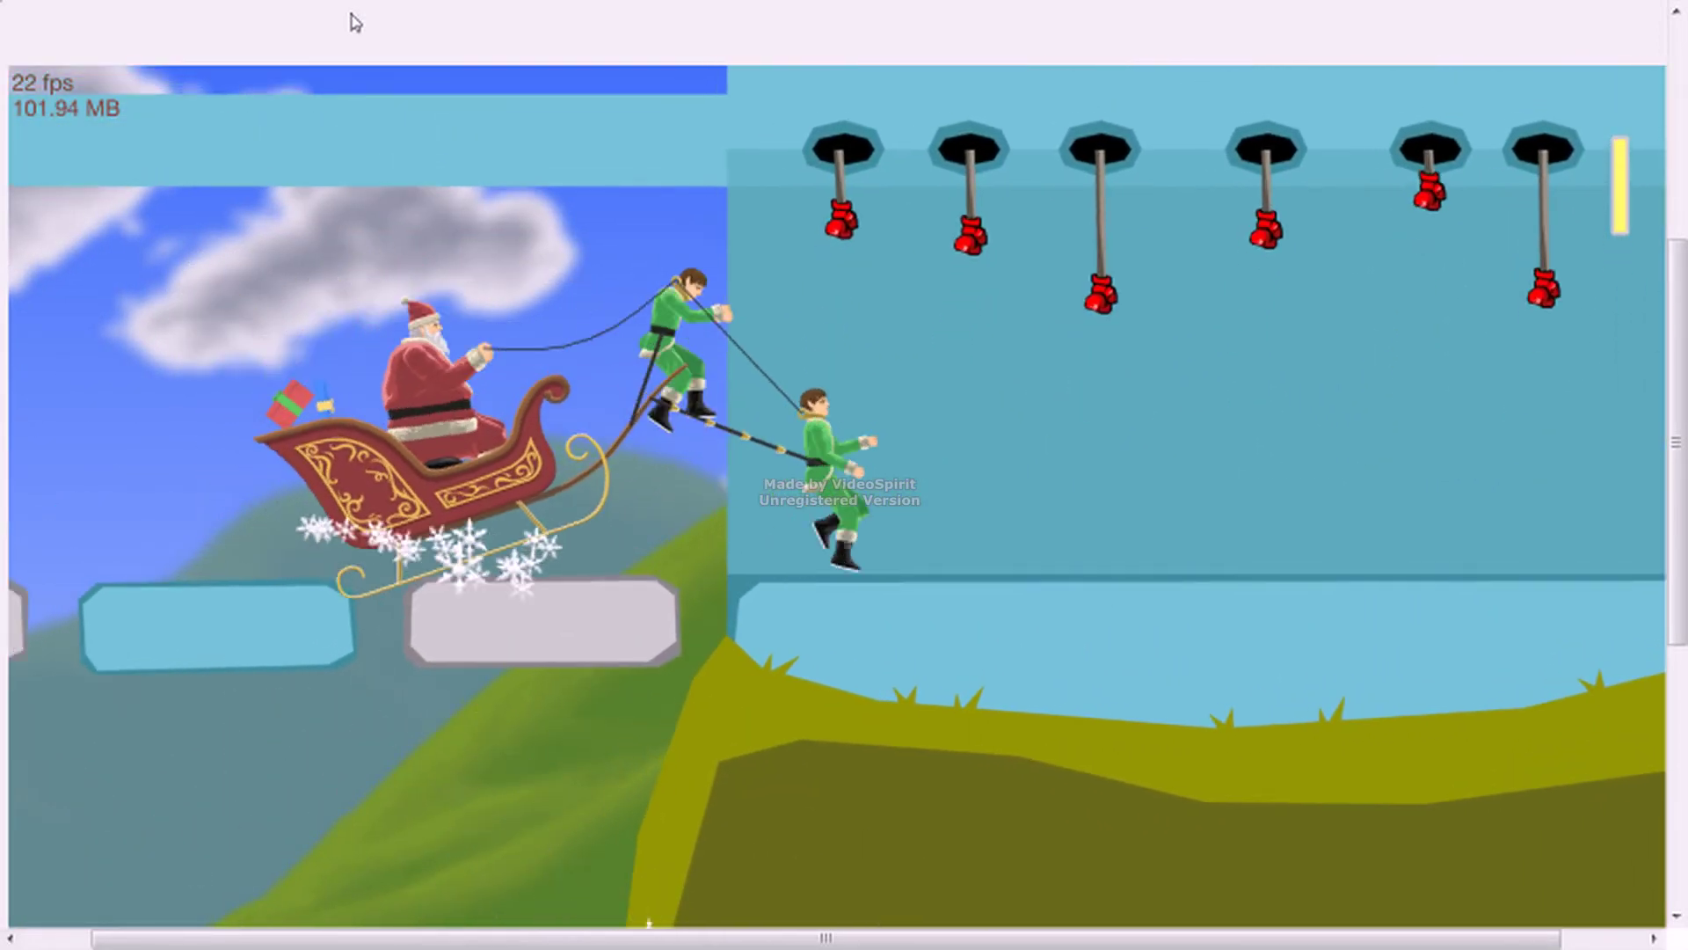
- Keep pushing the sleigh right through the punching gloves until it is wrecked
key("Up")
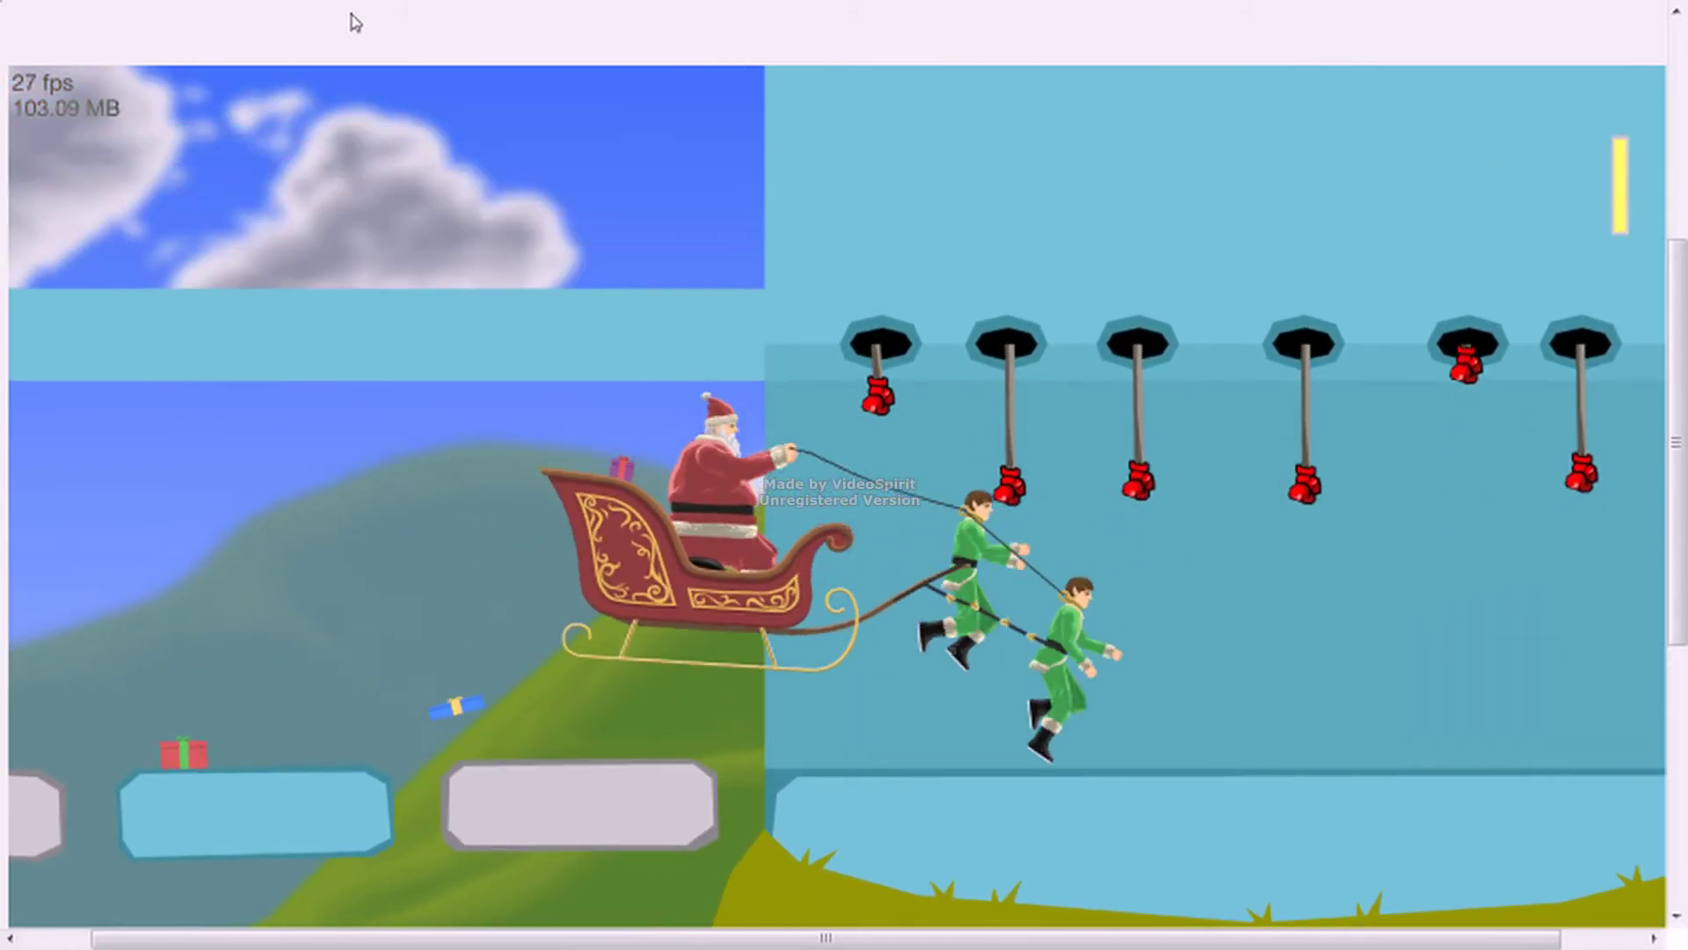
key("Up")
key("Up")
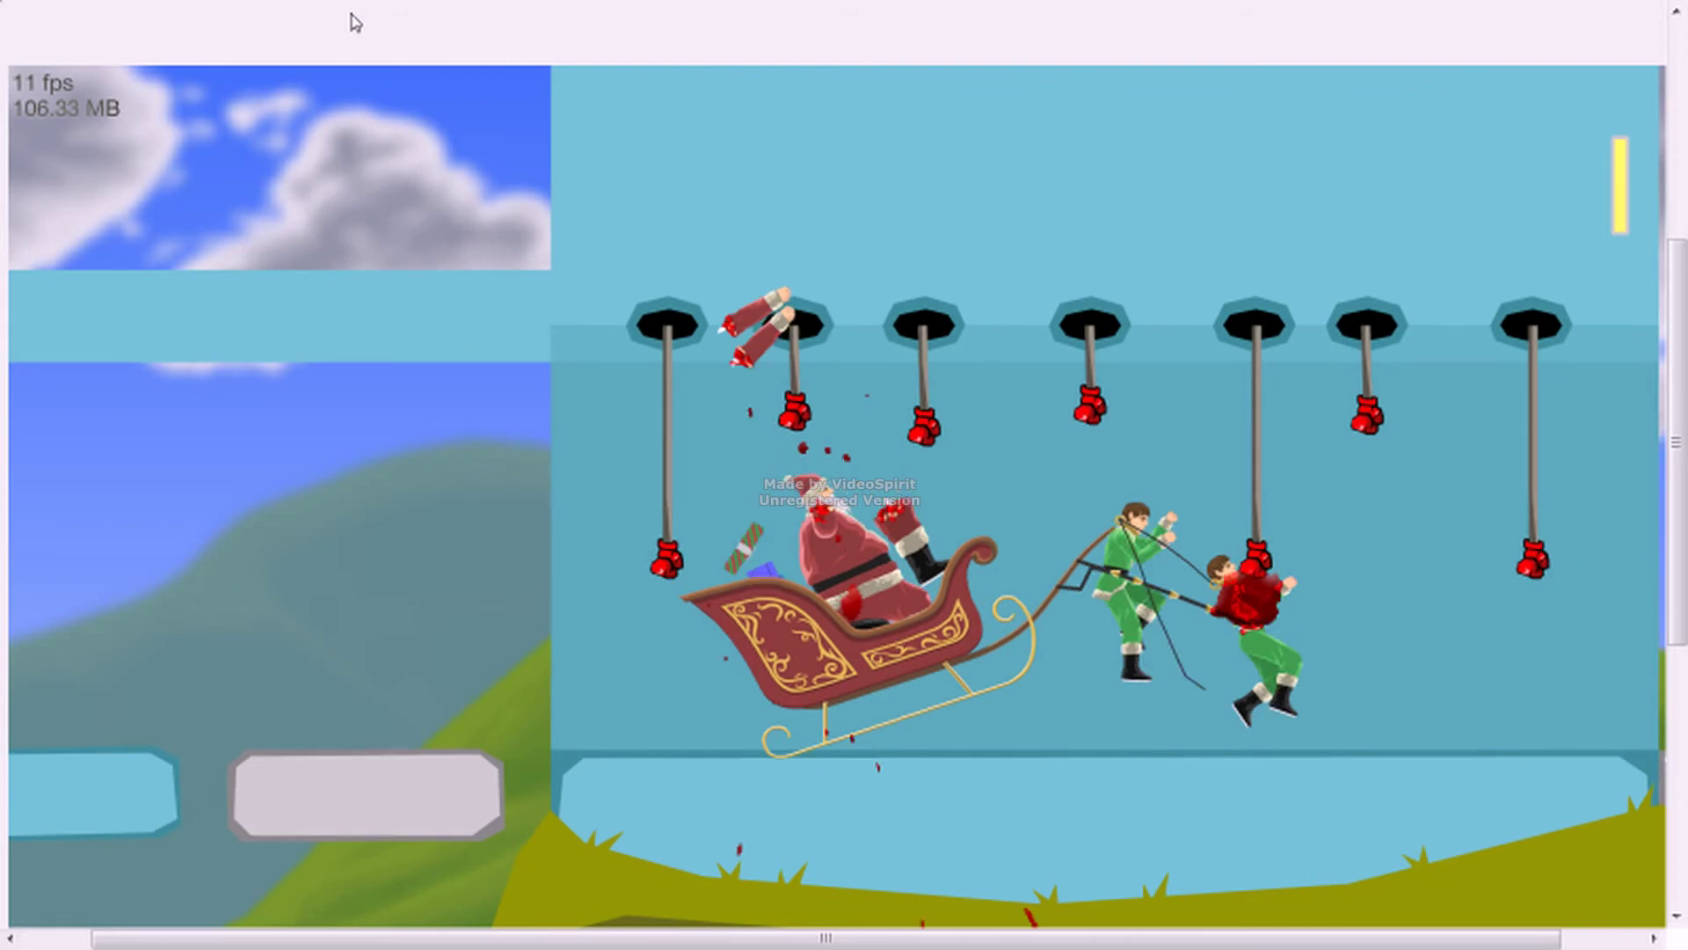
key("Up")
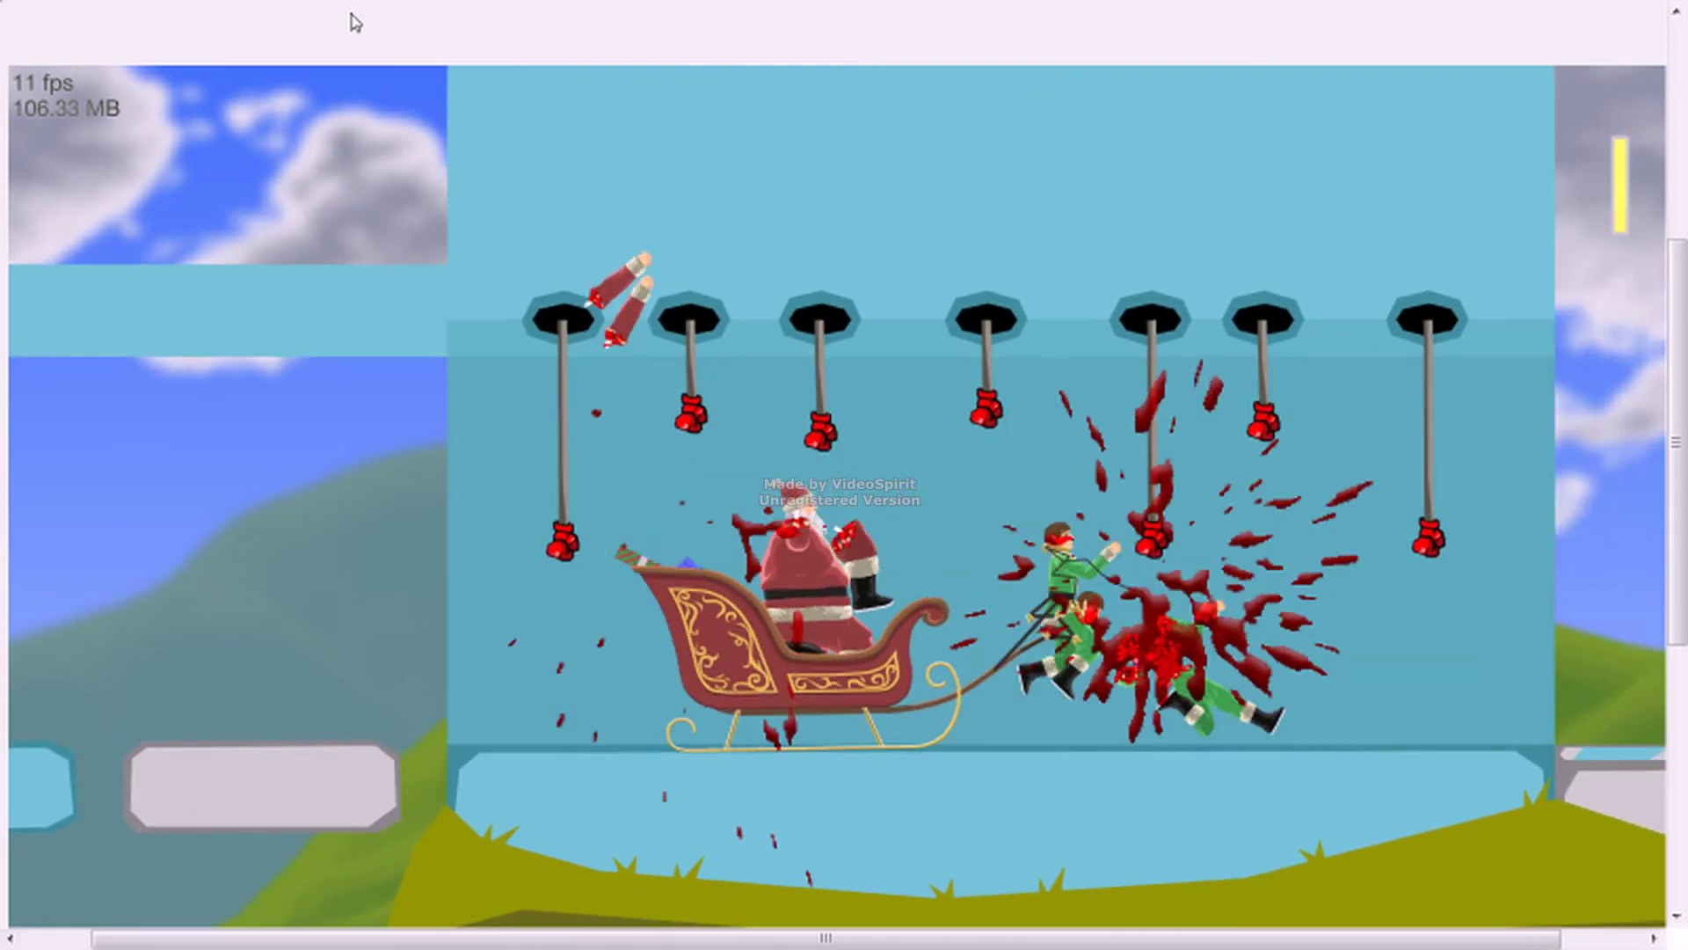
key("Up")
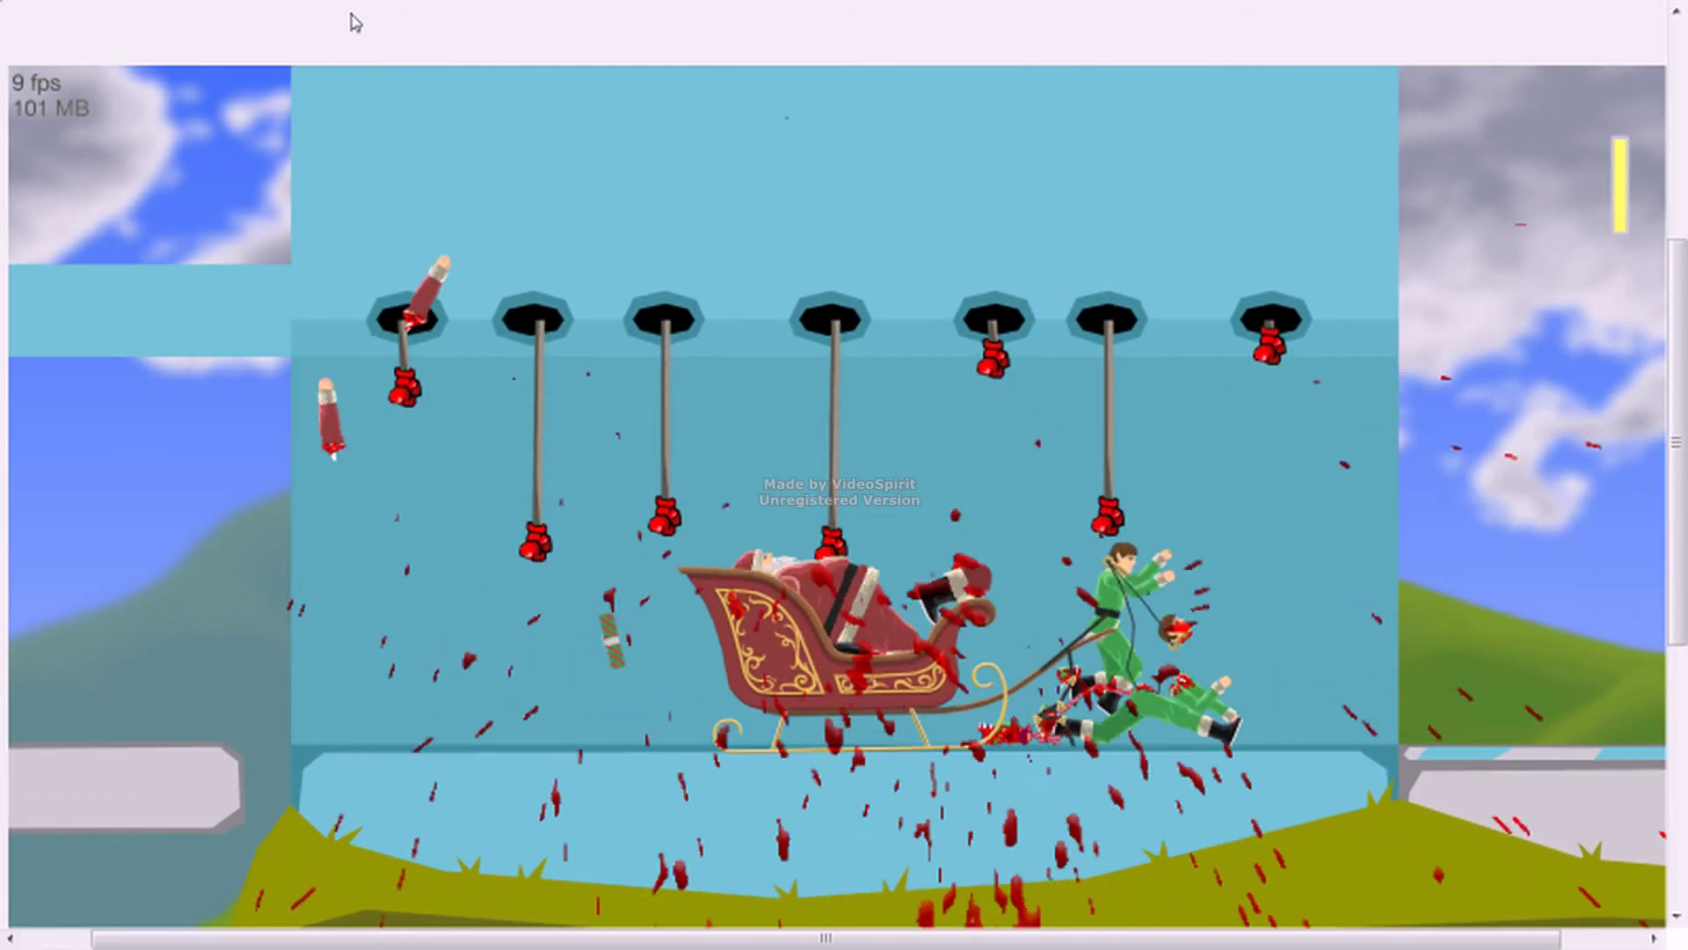
key("Up")
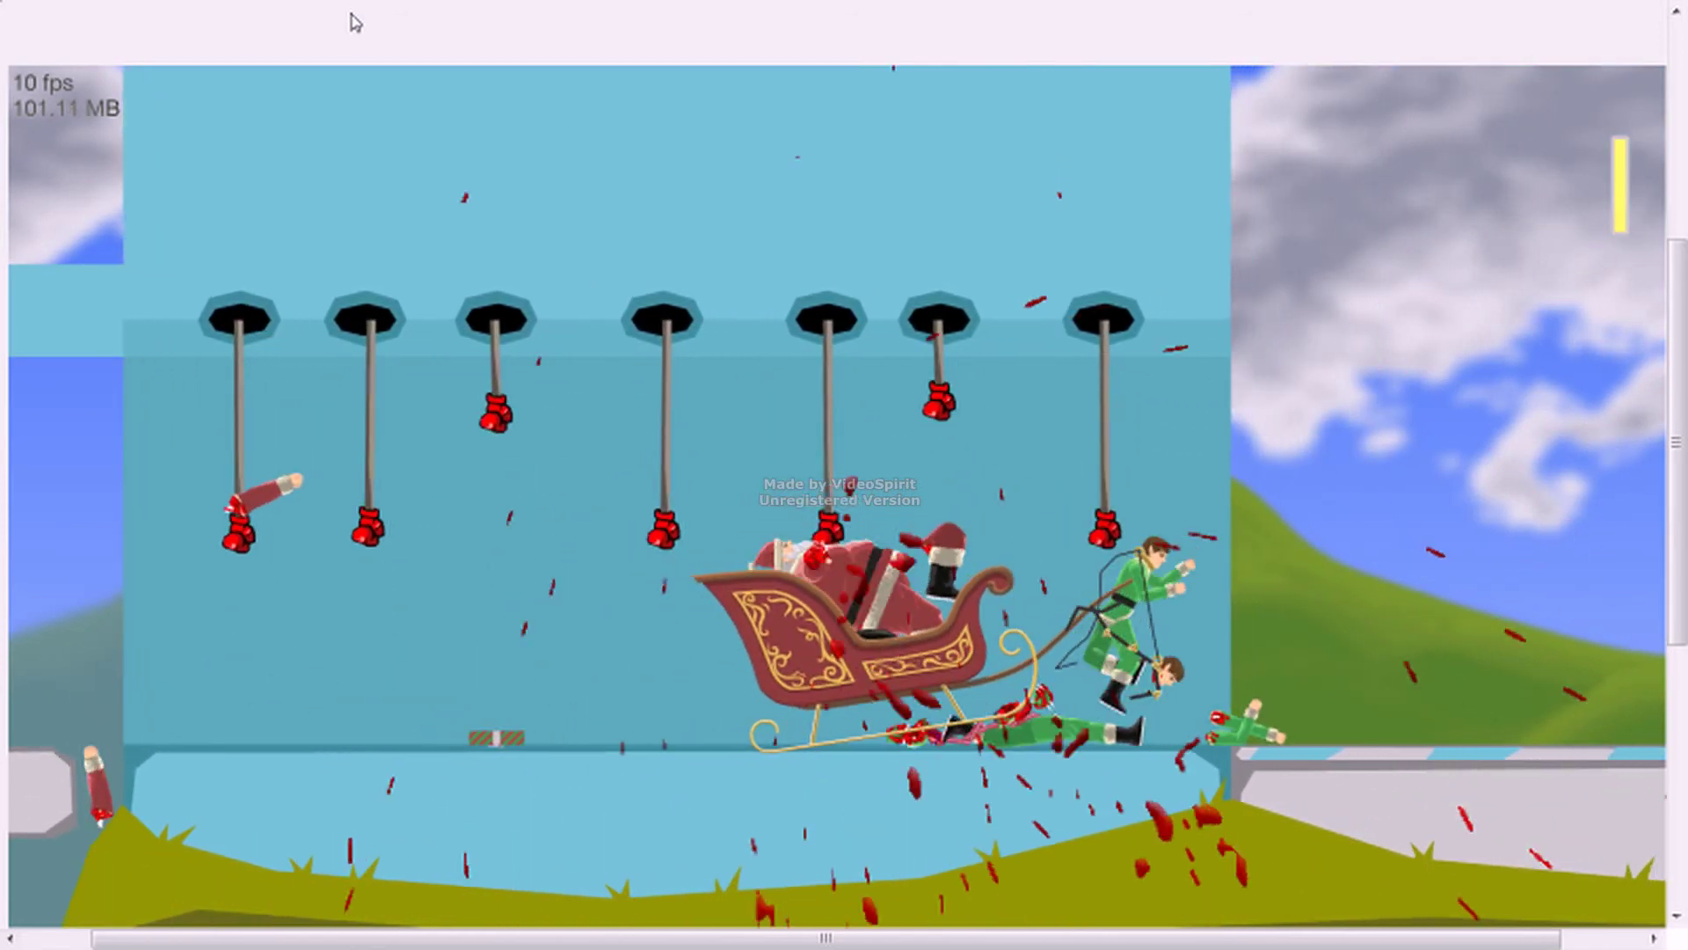
key("Up")
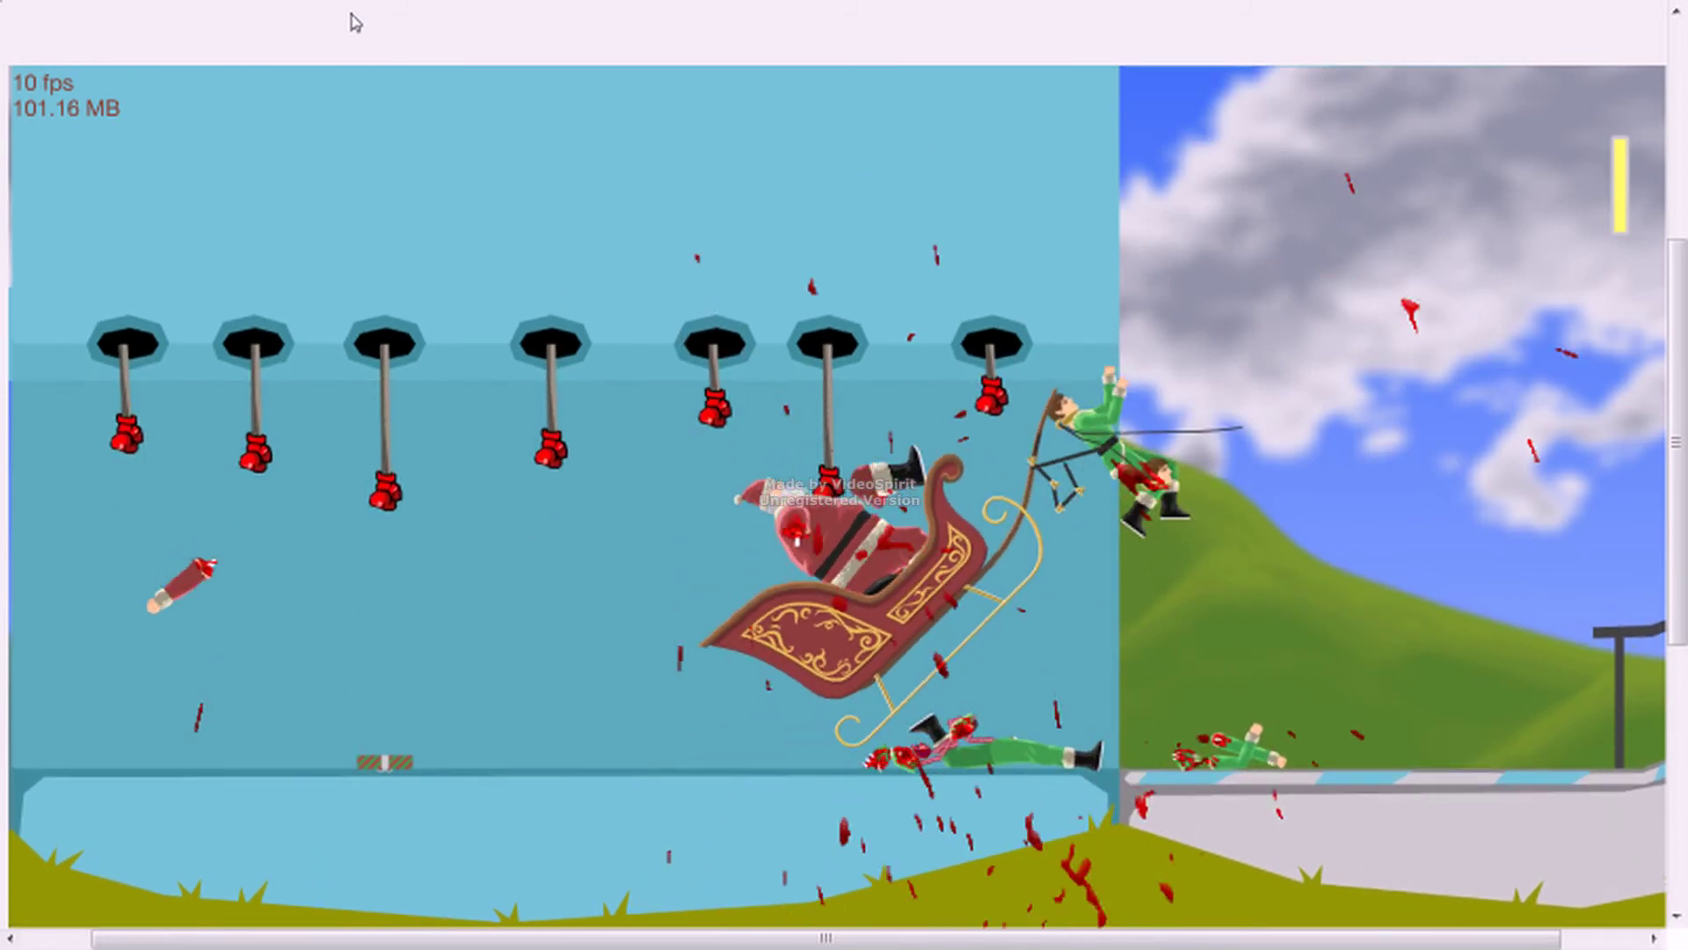
key("Up")
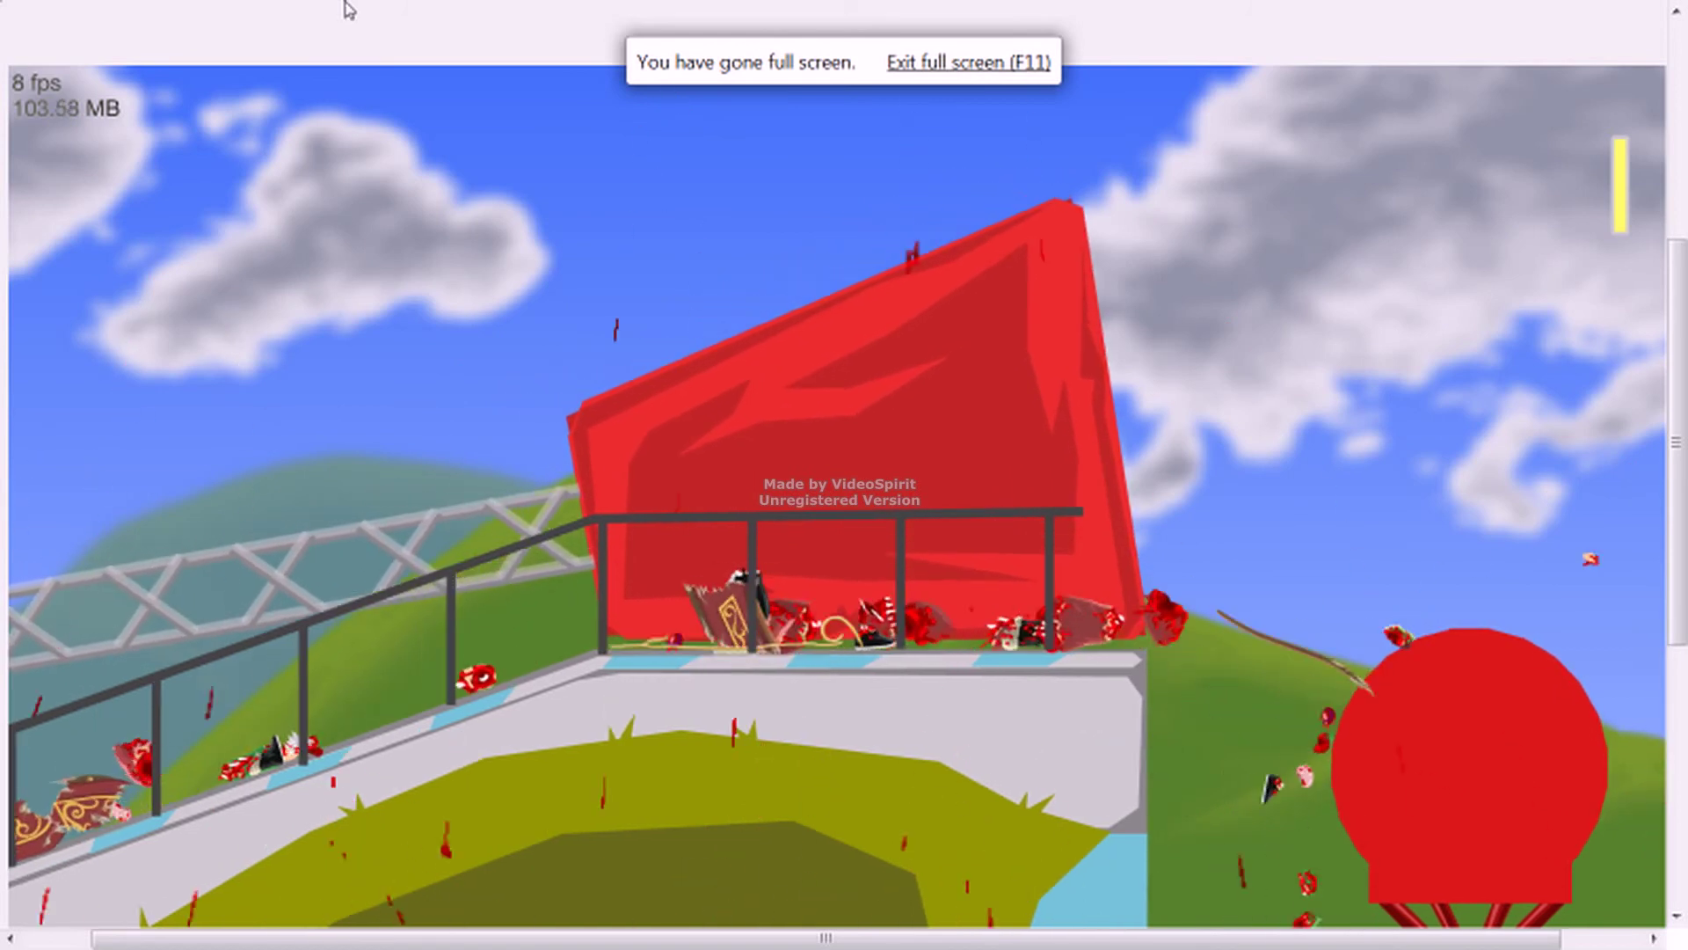
- Pause WIPEOUT and switch the character to the Segway businessman, reloading the level
key("Escape")
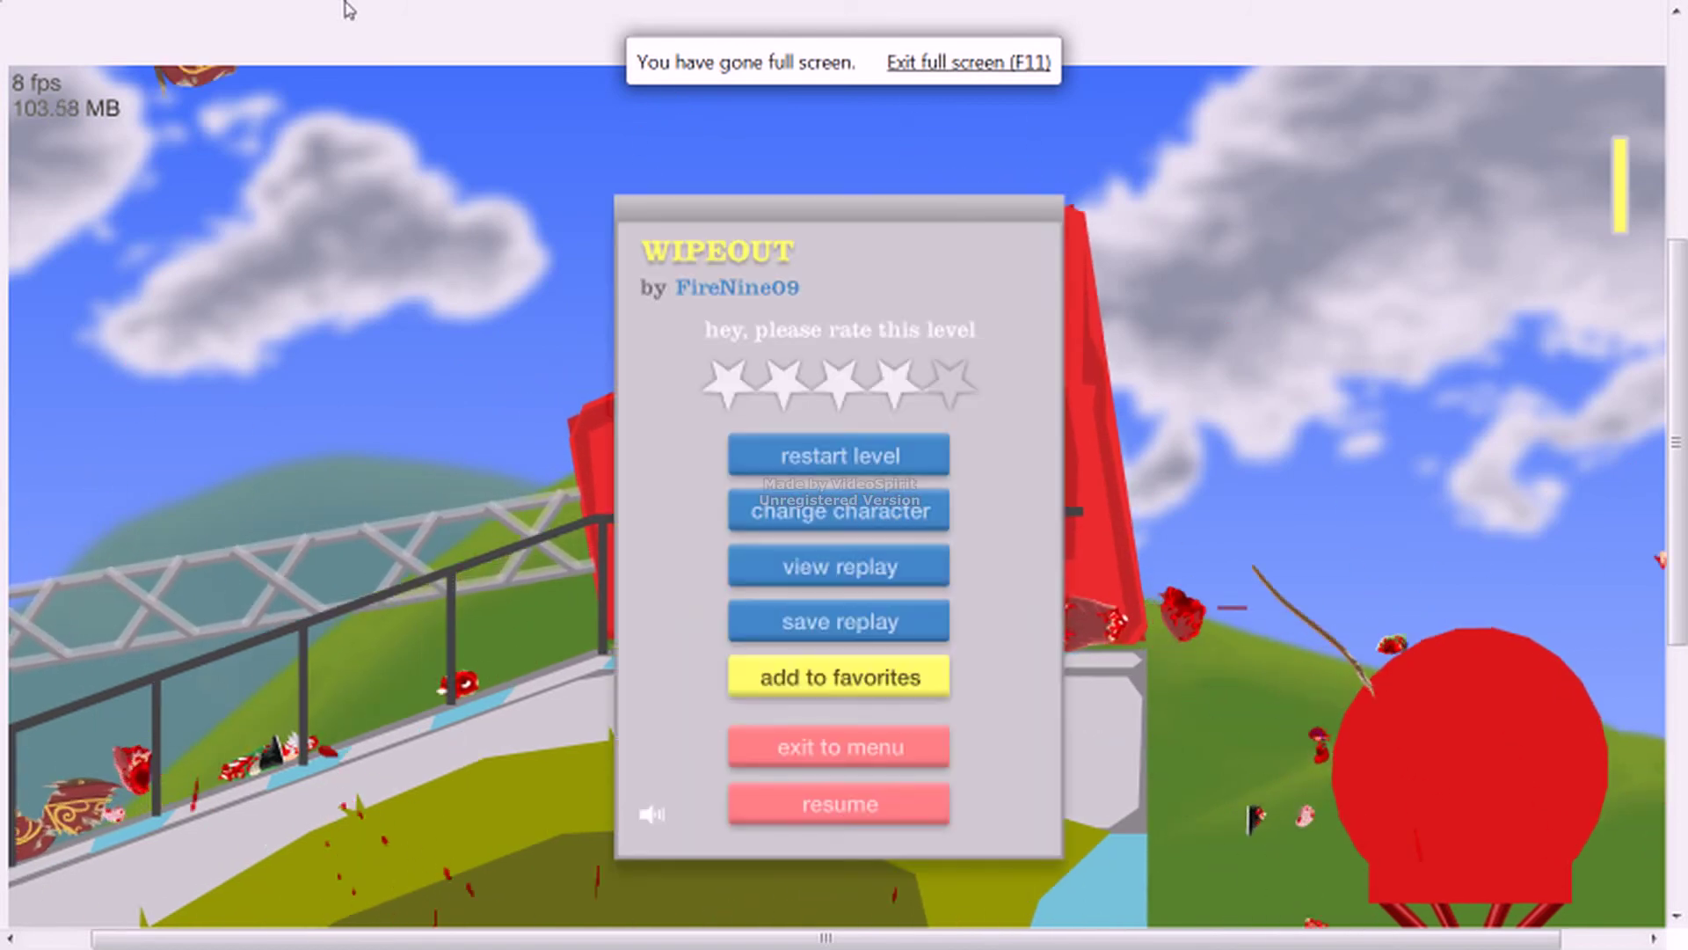
scroll(149, 61, "up", 2)
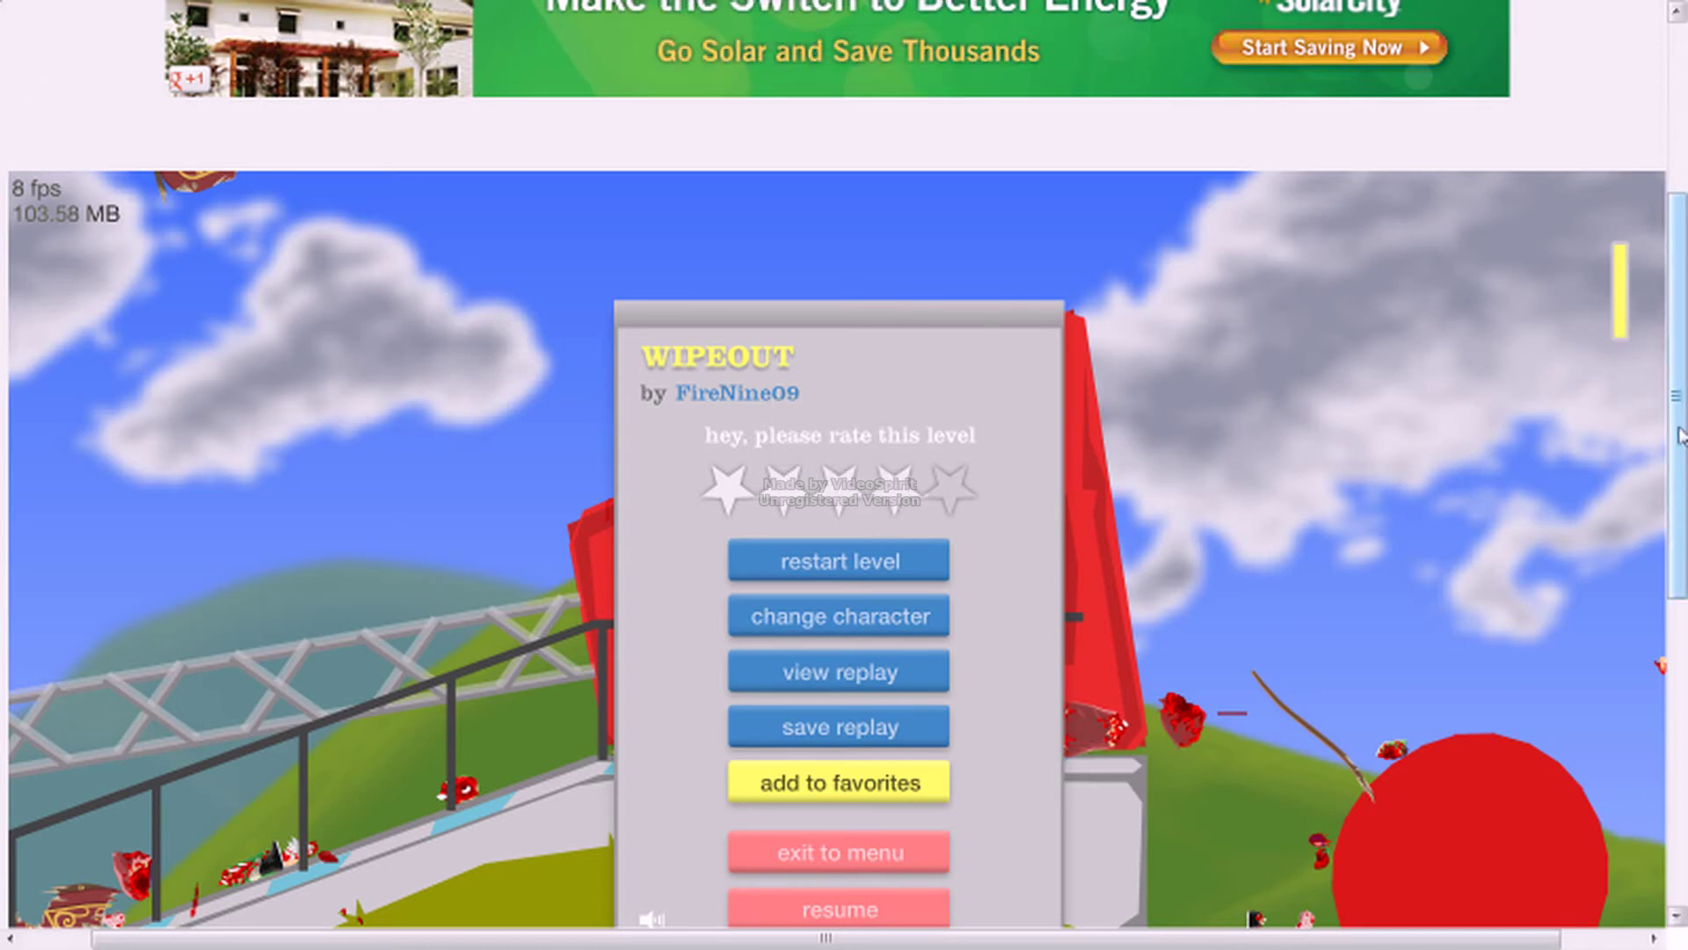
left_click_drag(1681, 435, 1681, 512)
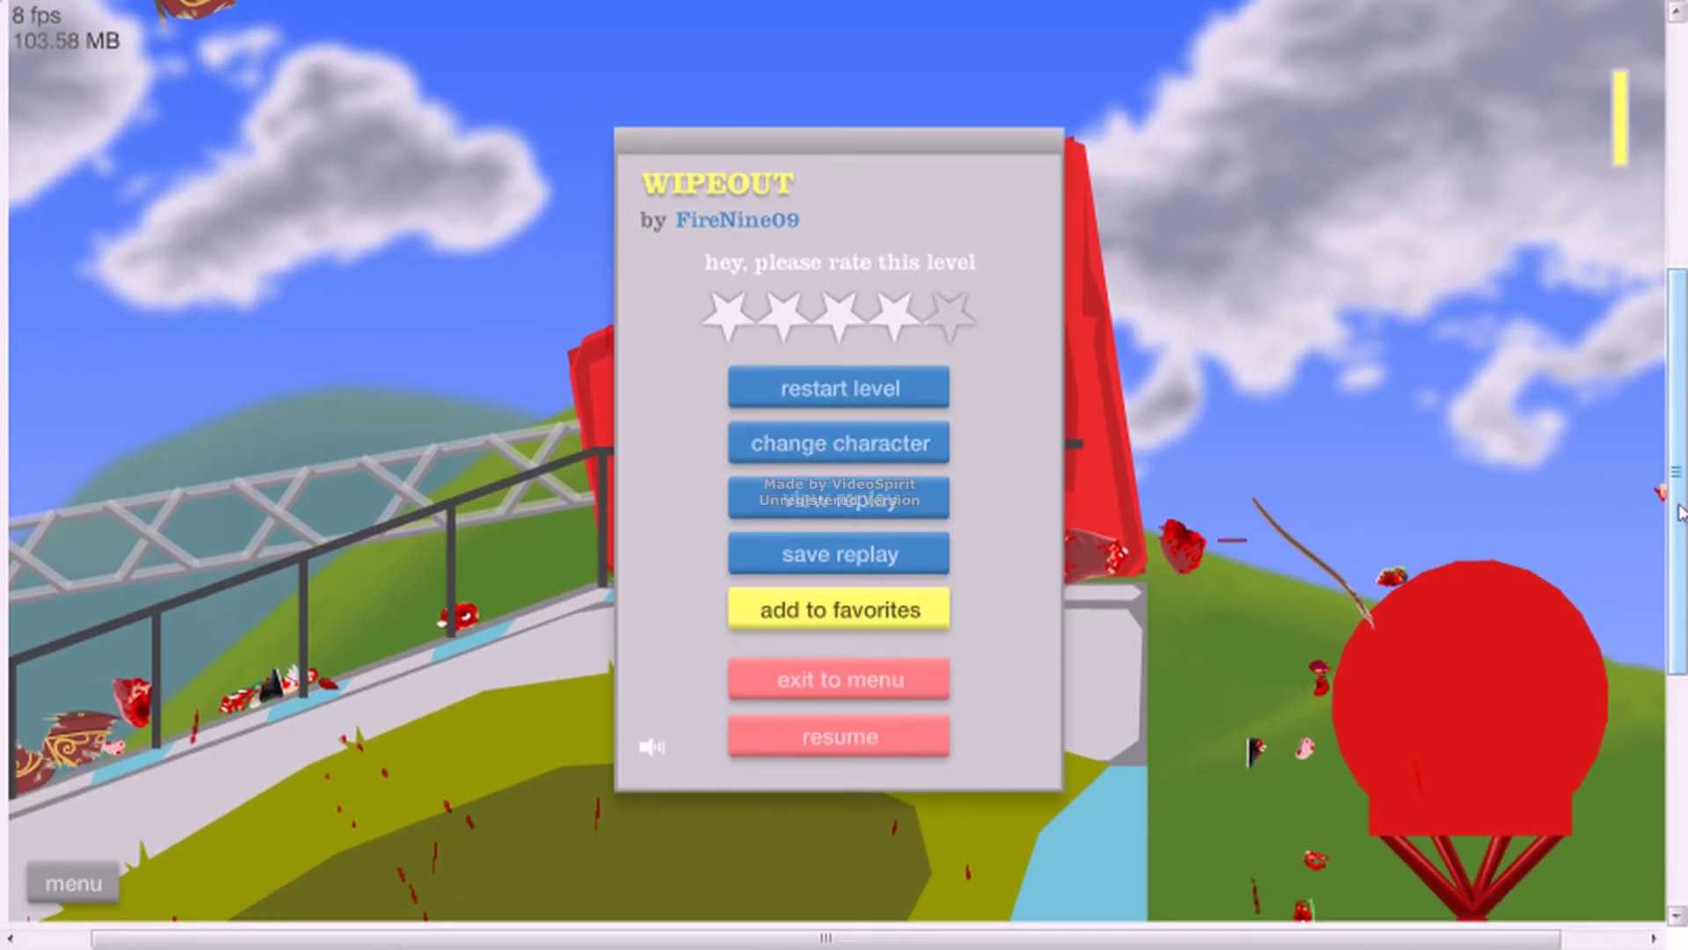
left_click(810, 445)
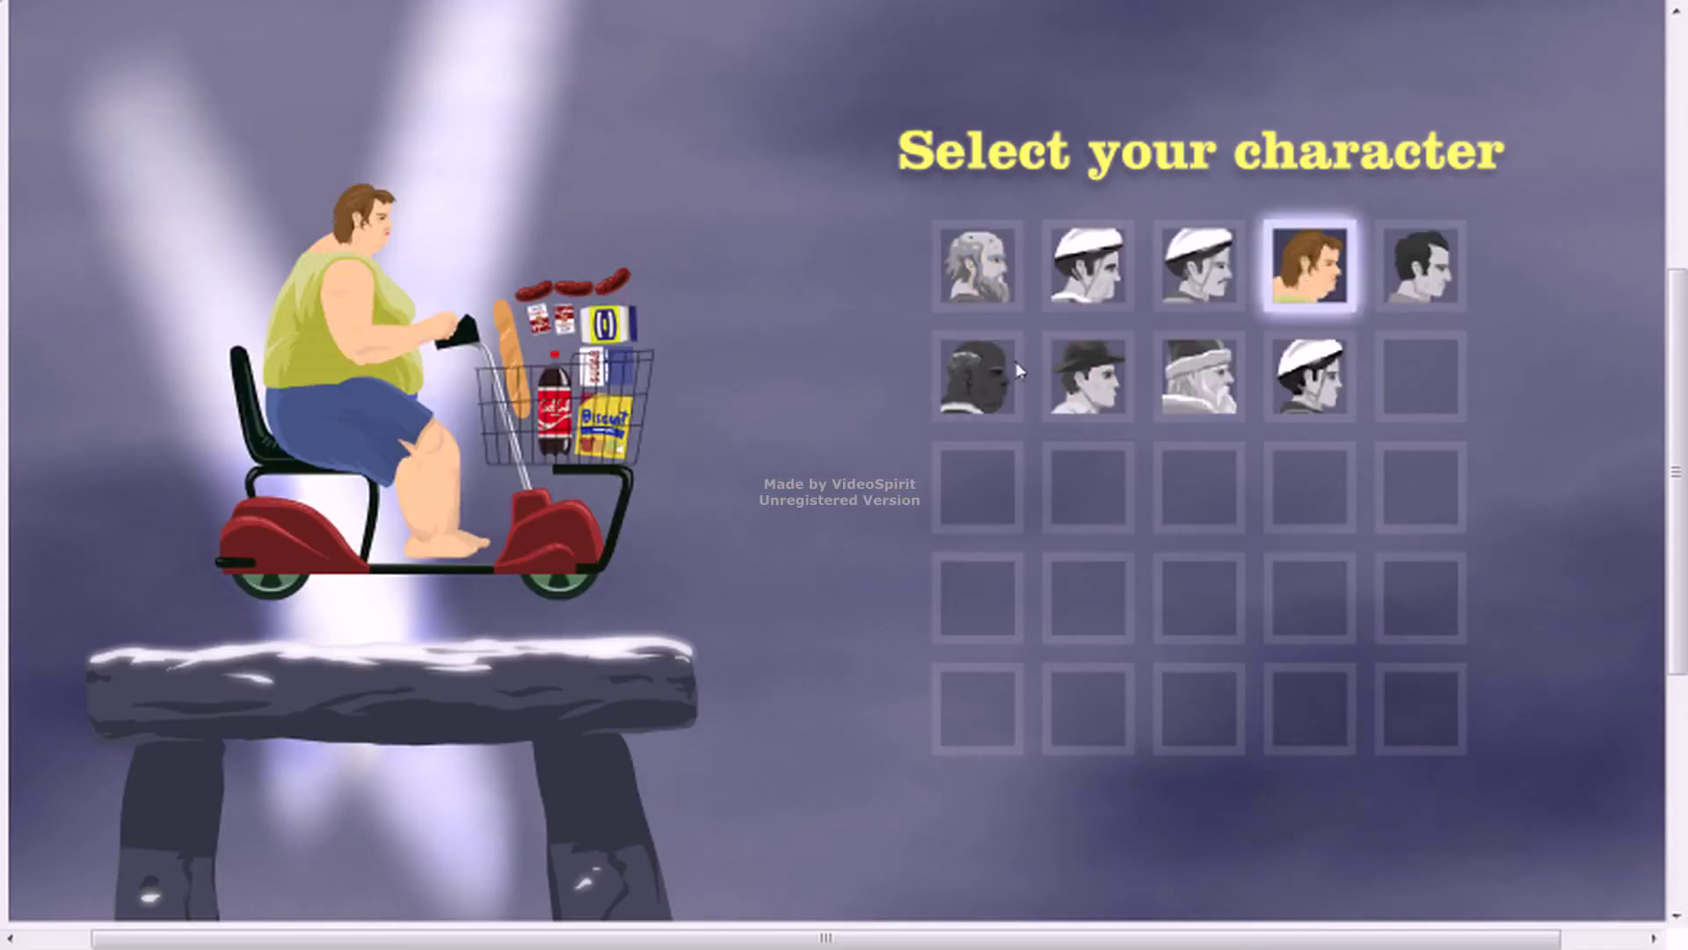
left_click(1418, 264)
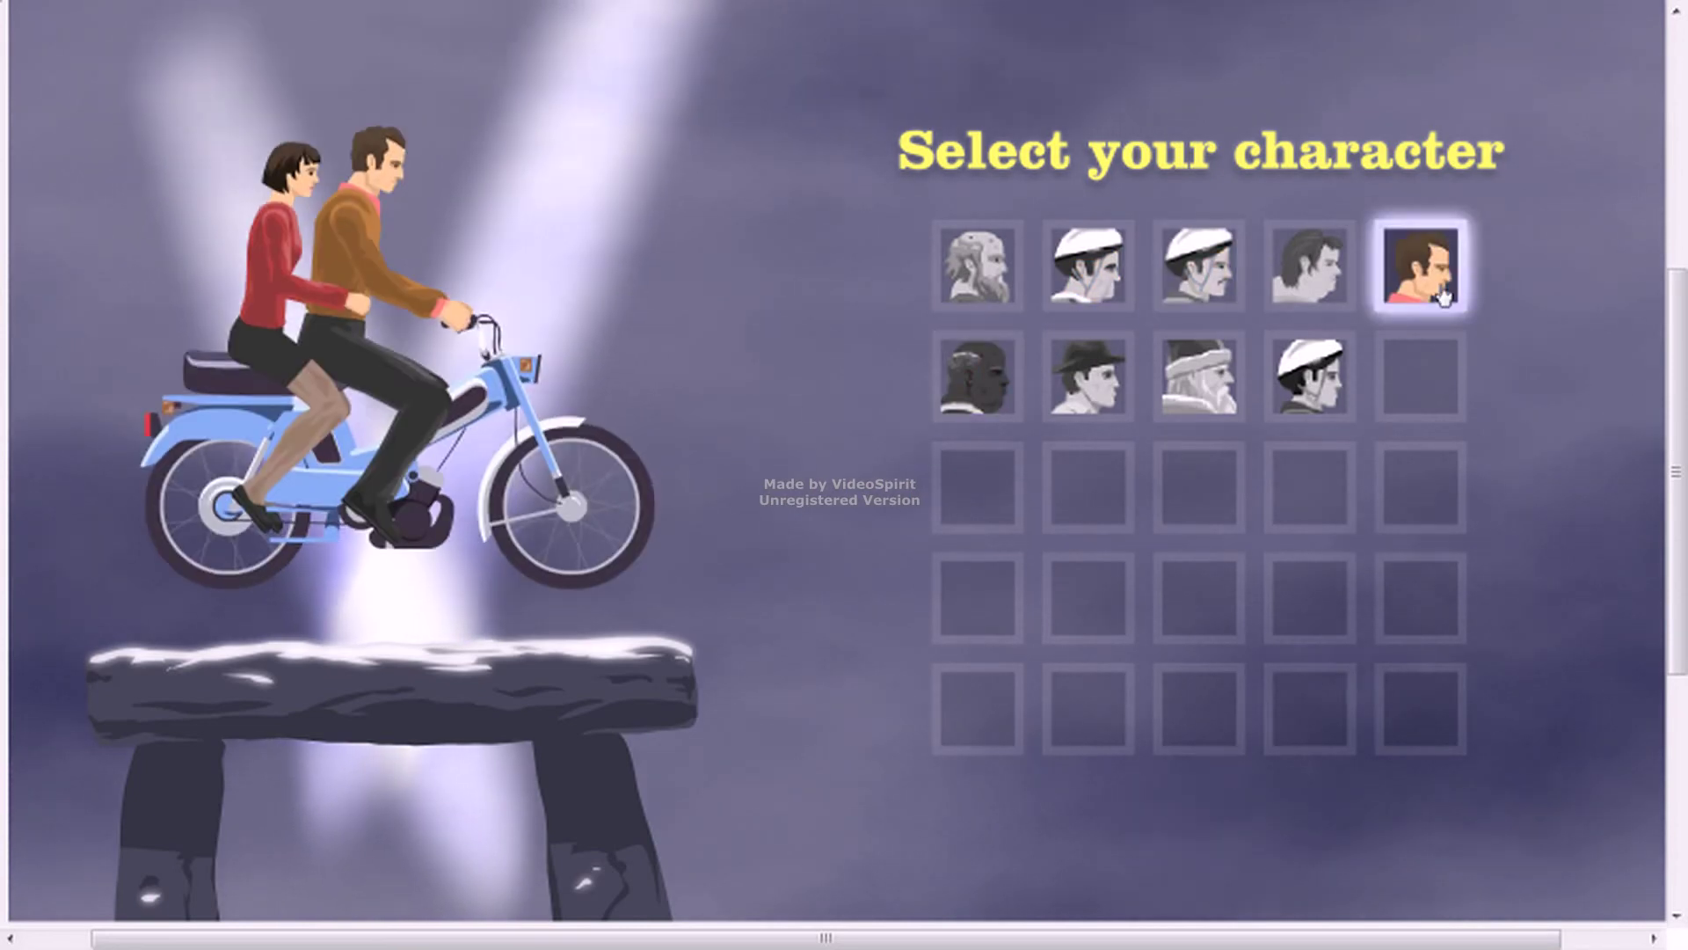
left_click(1085, 264)
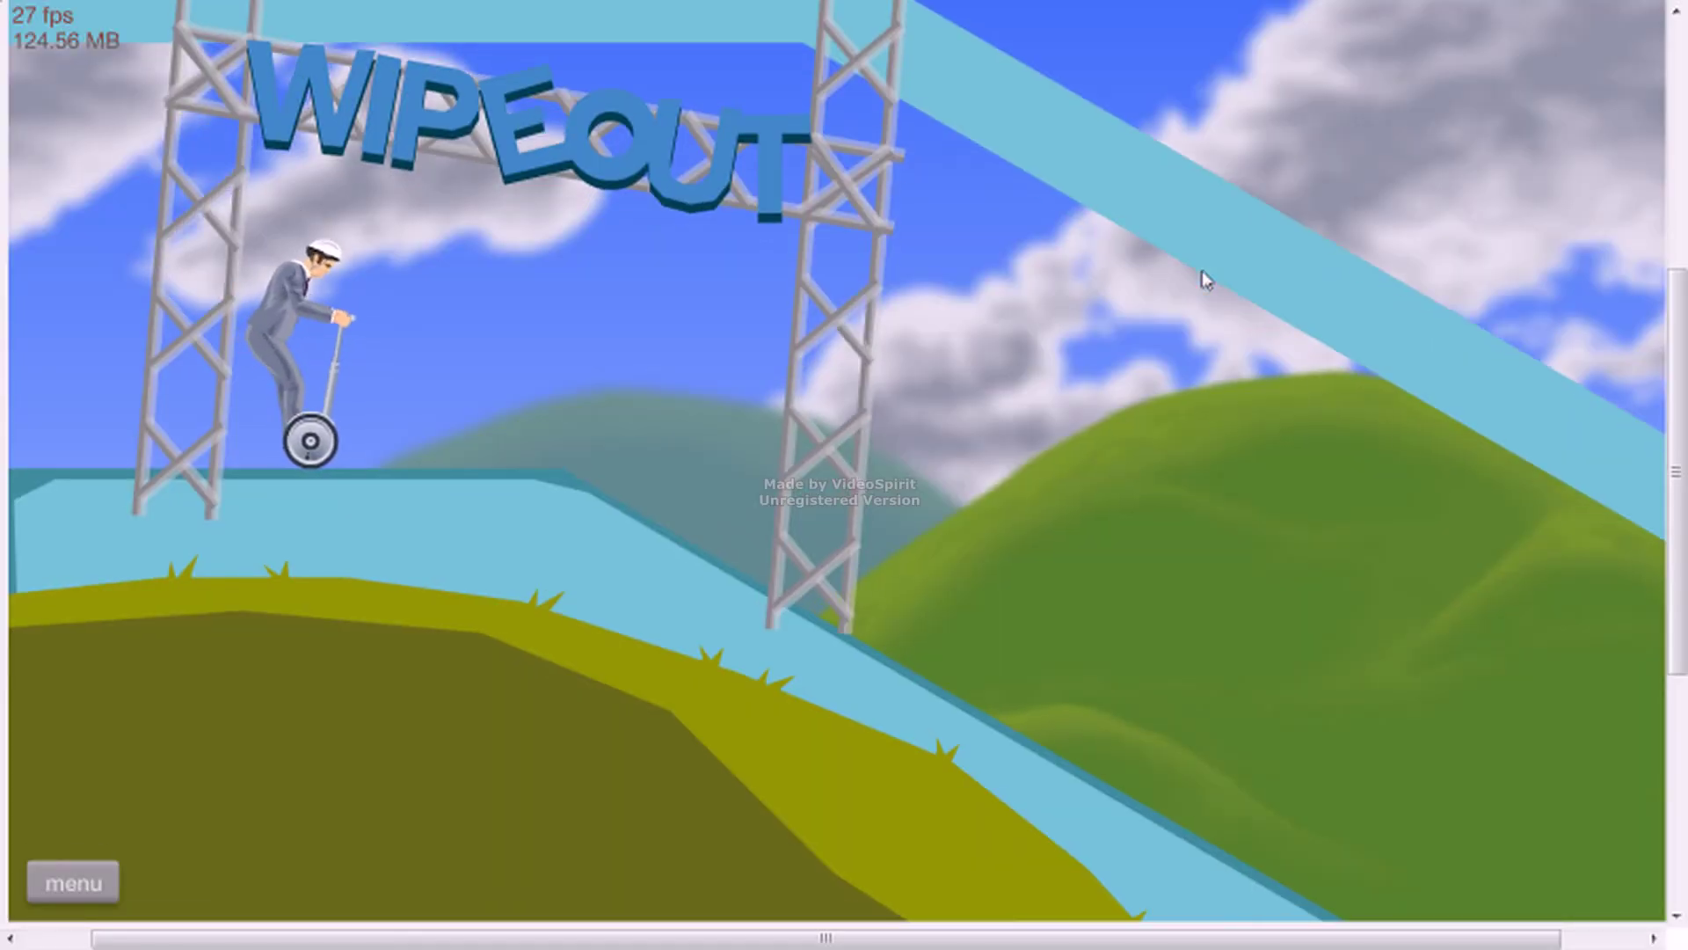
- Ride the Segway down the slope onto the spike ledge, then make the browser full screen
key("Up")
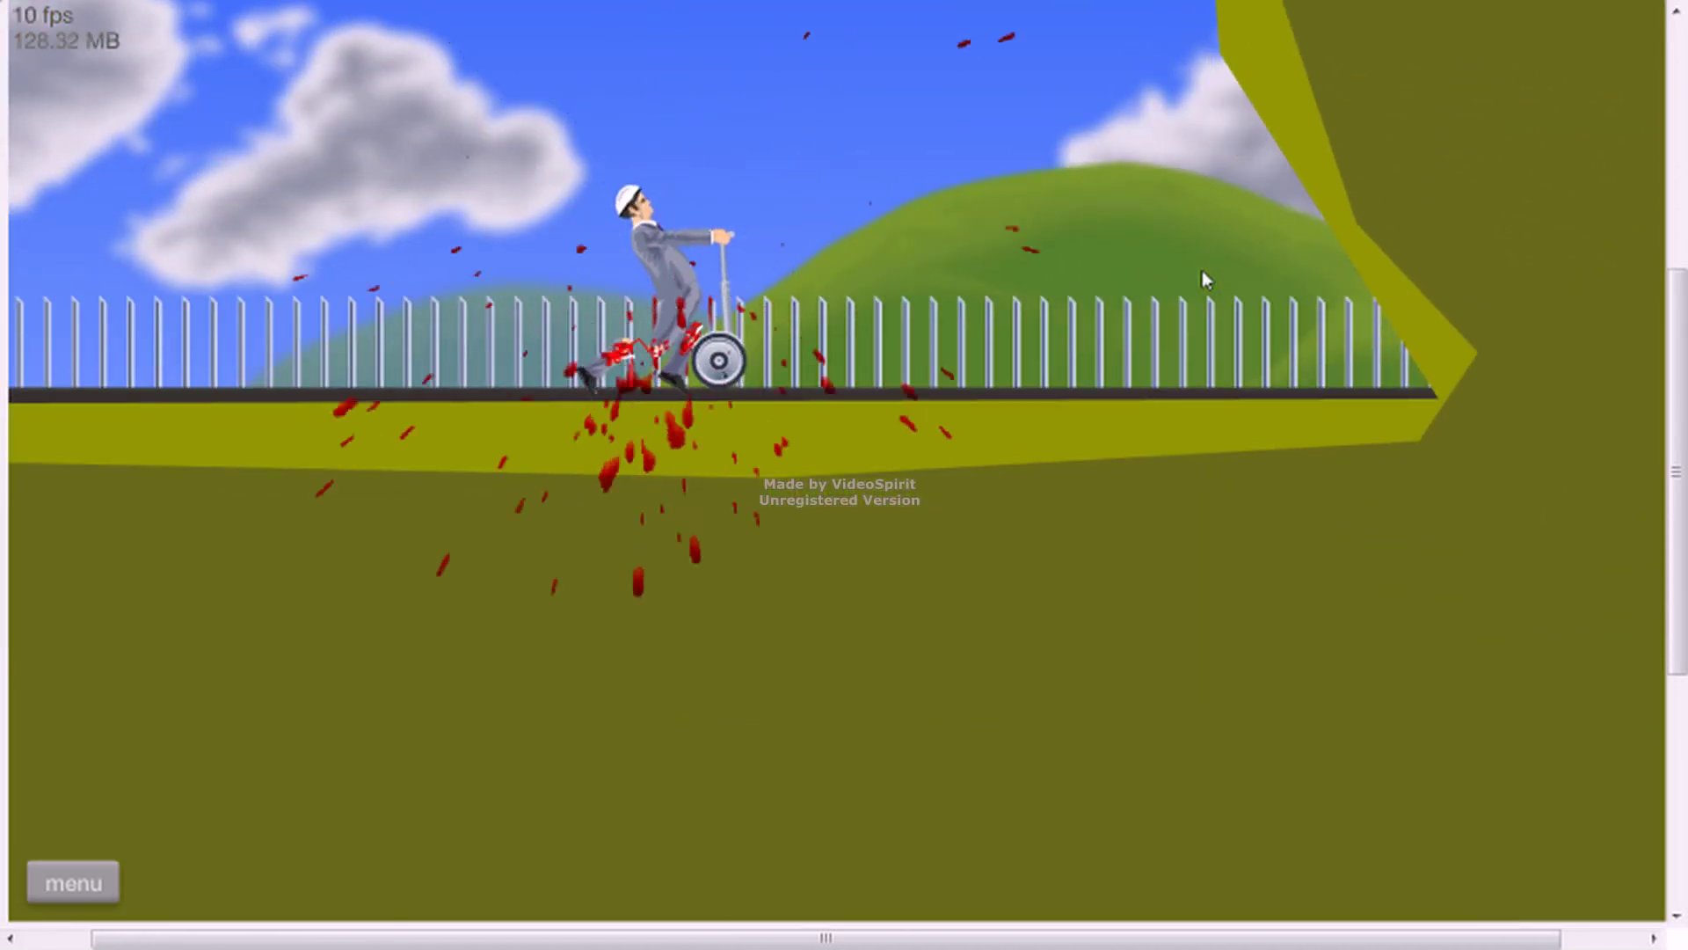
key("Up")
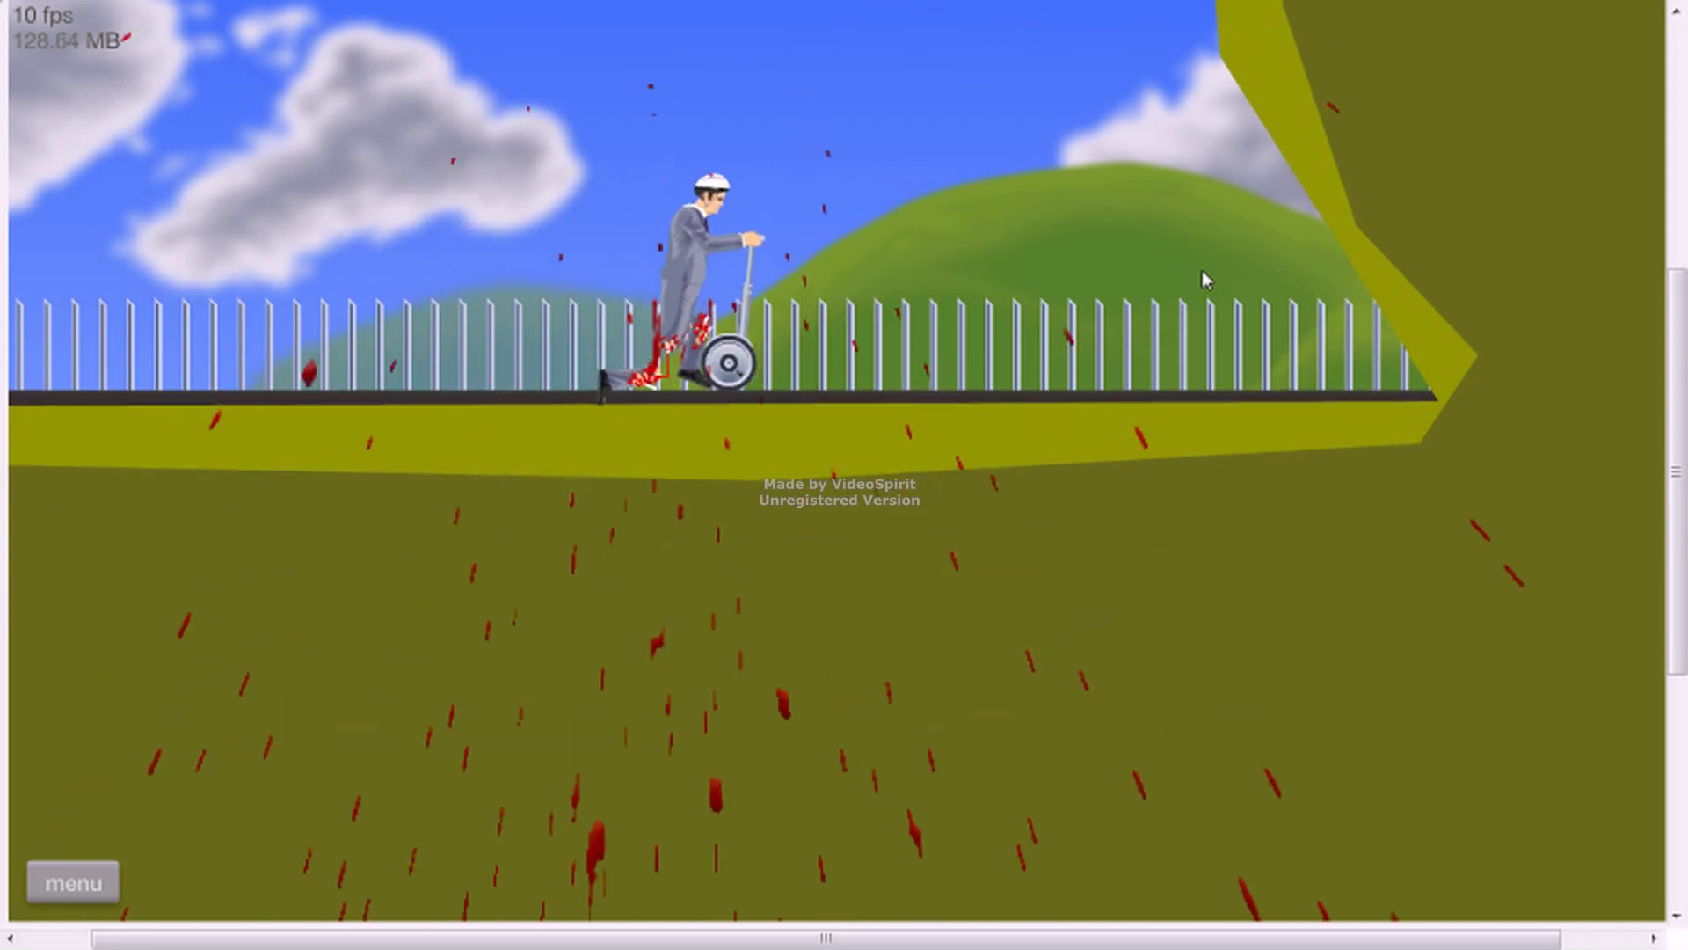
key("F11")
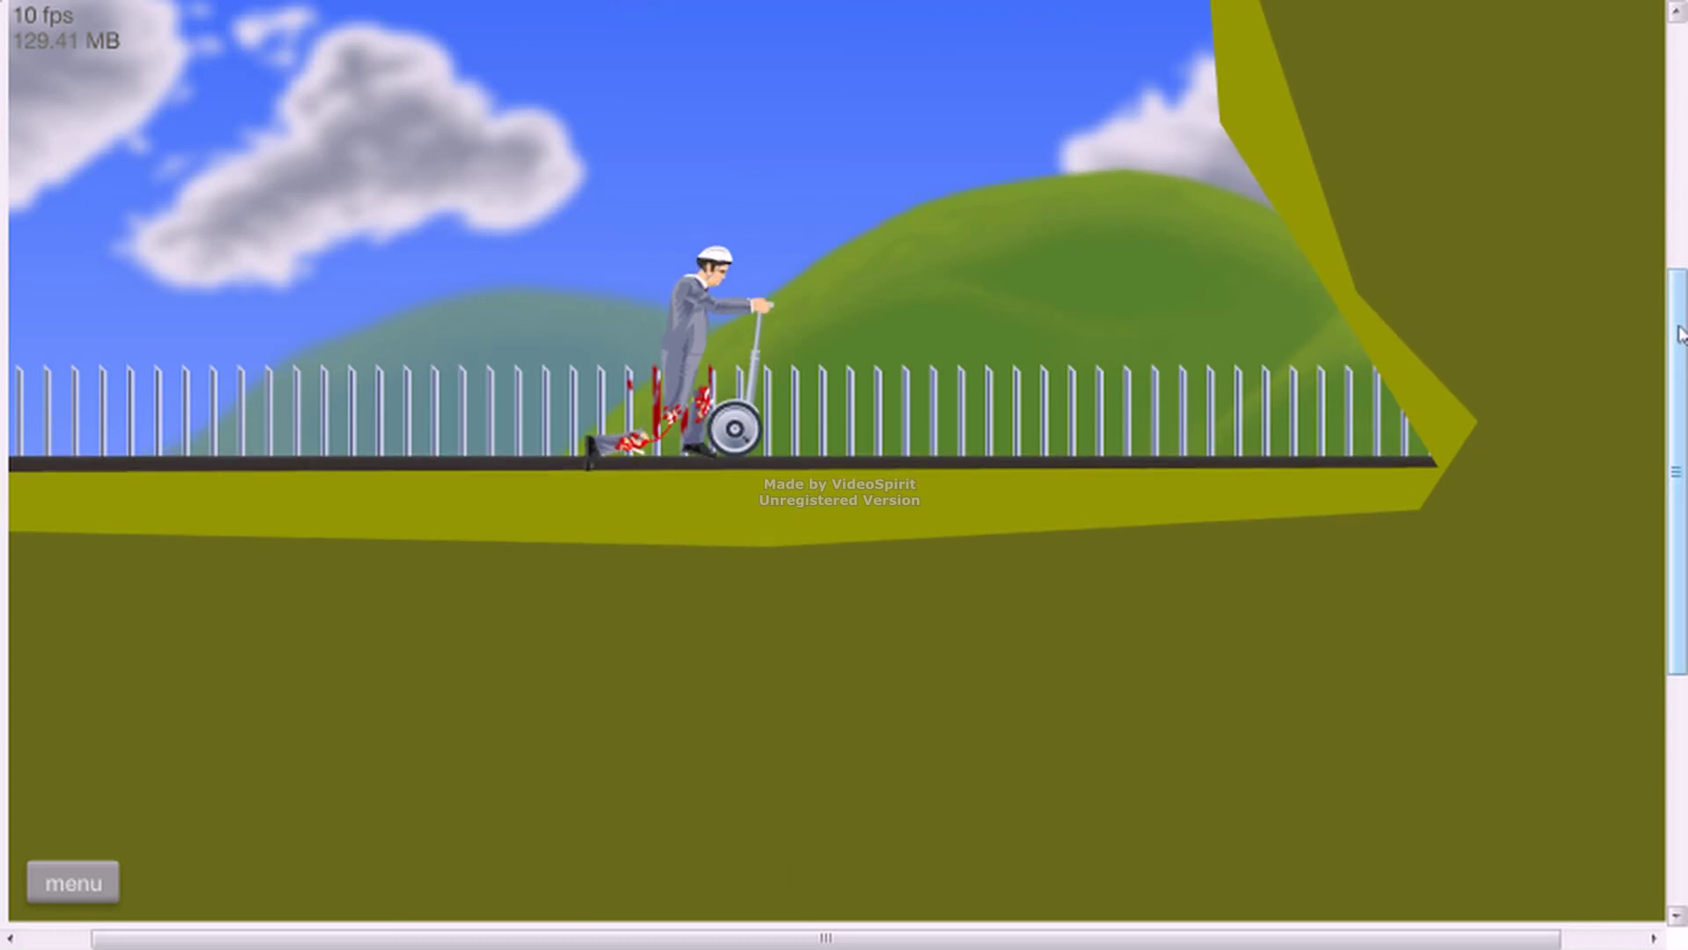
left_click_drag(1681, 333, 1681, 8)
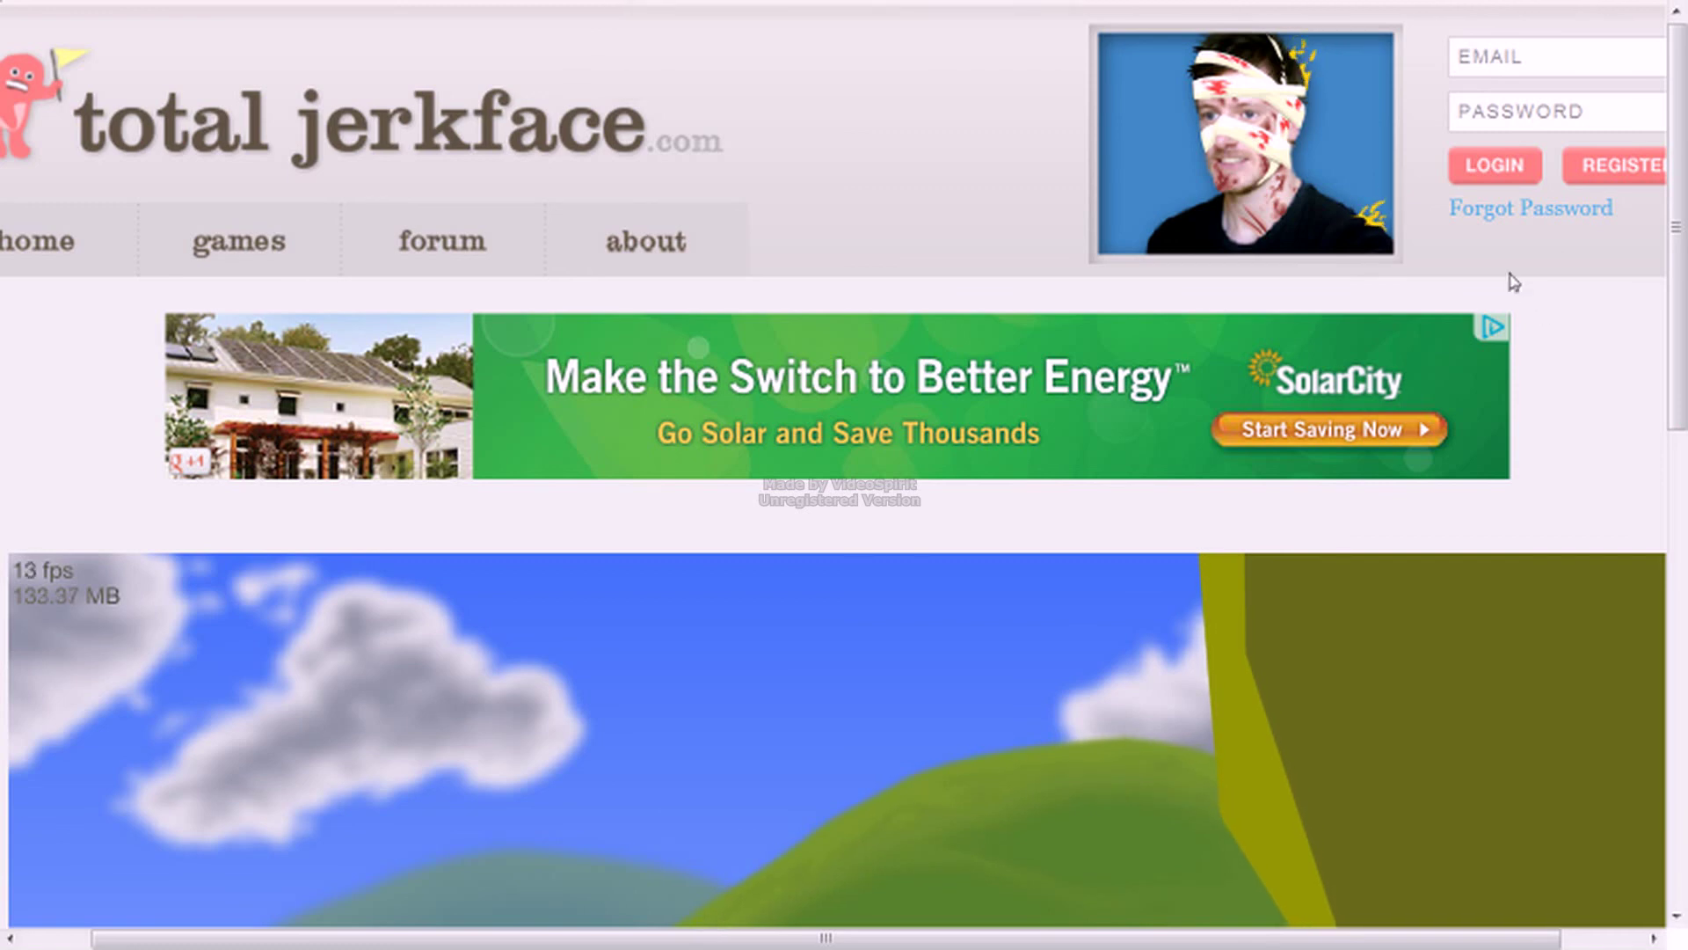
- Leave full screen and minimize the FRAPS Movies settings window (half-size, 29.97 fps)
left_click(979, 77)
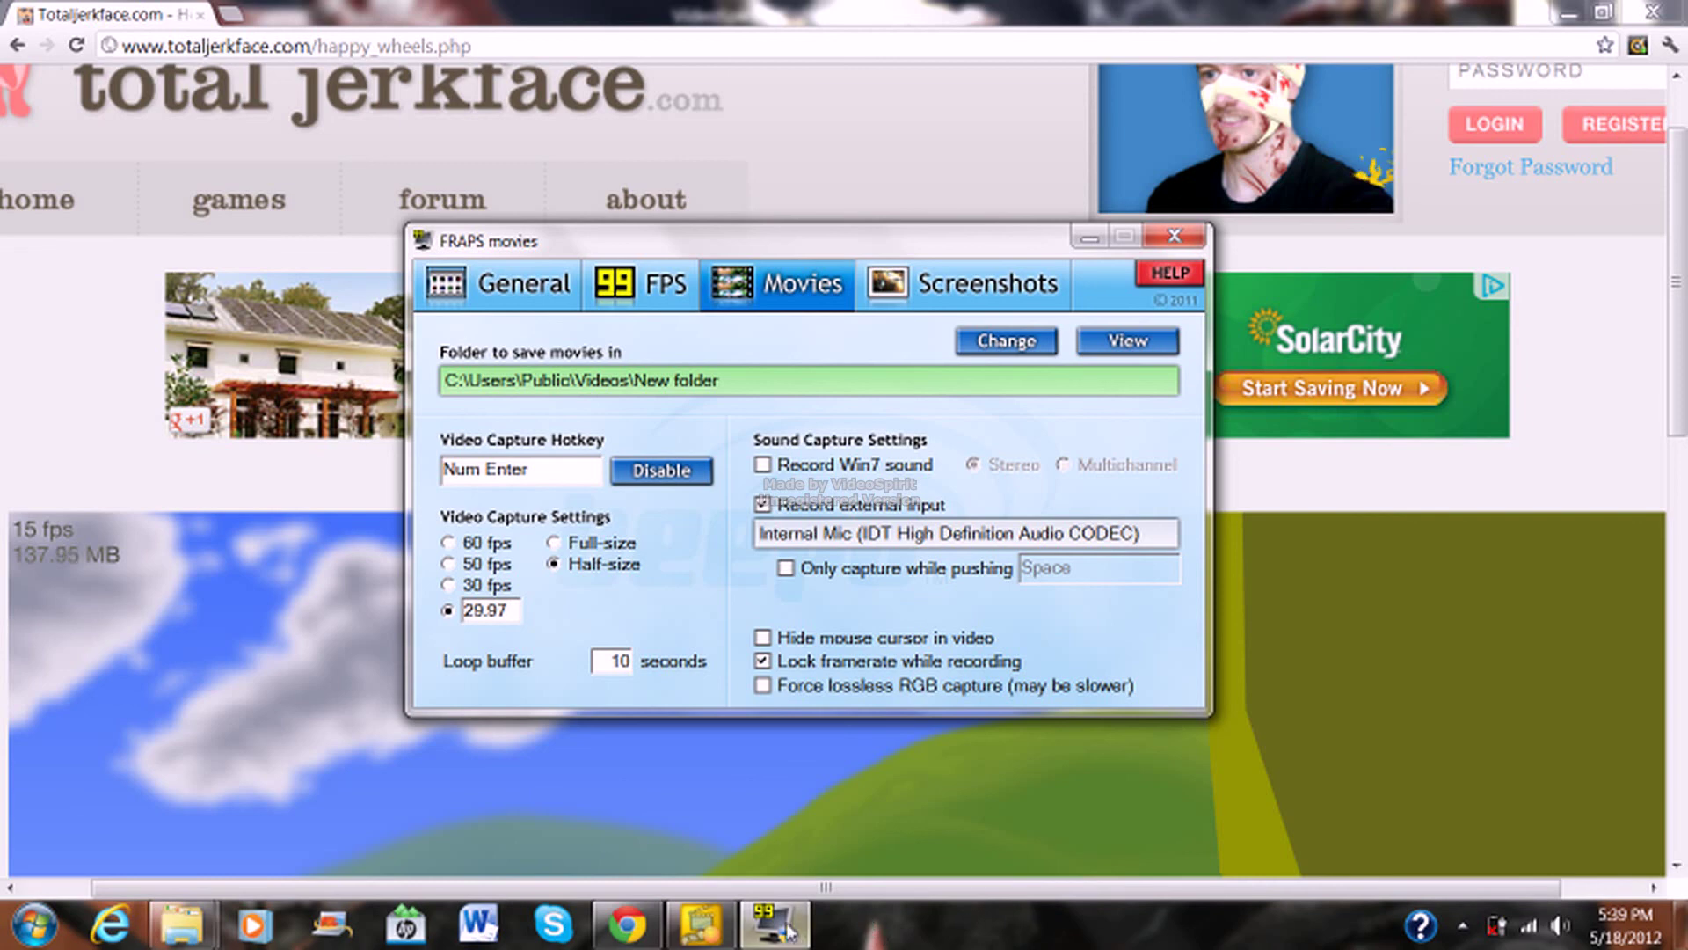
left_click(779, 929)
scroll(1384, 457, "down", 2)
scroll(1531, 340, "down", 2)
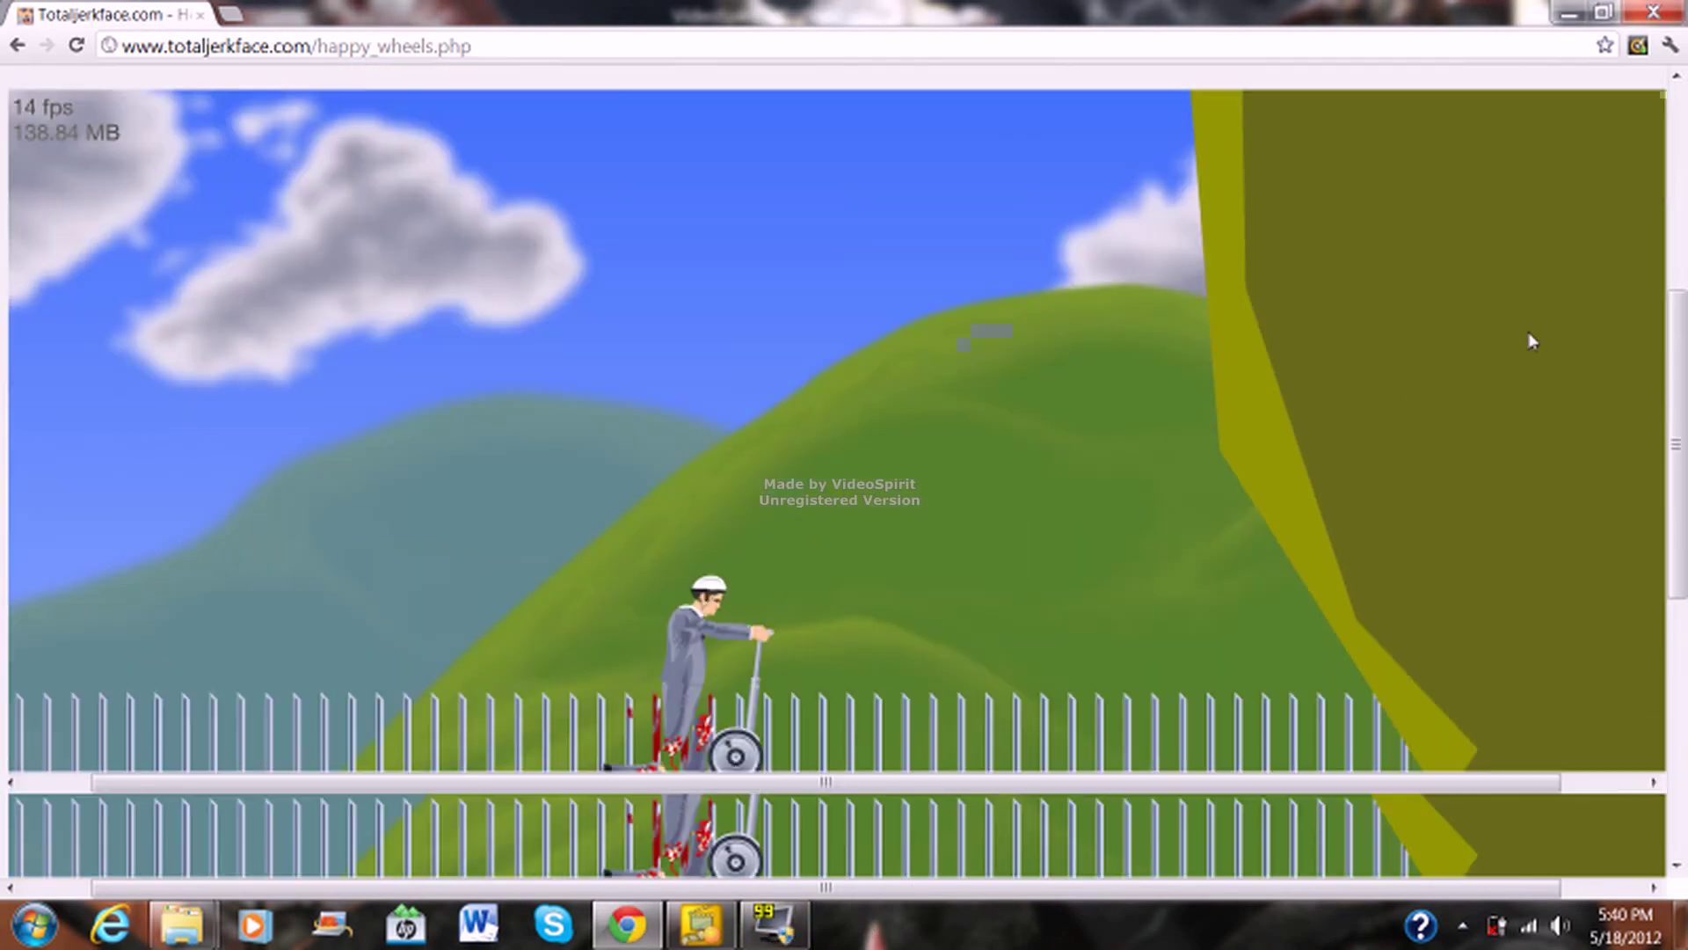
scroll(1530, 341, "down", 2)
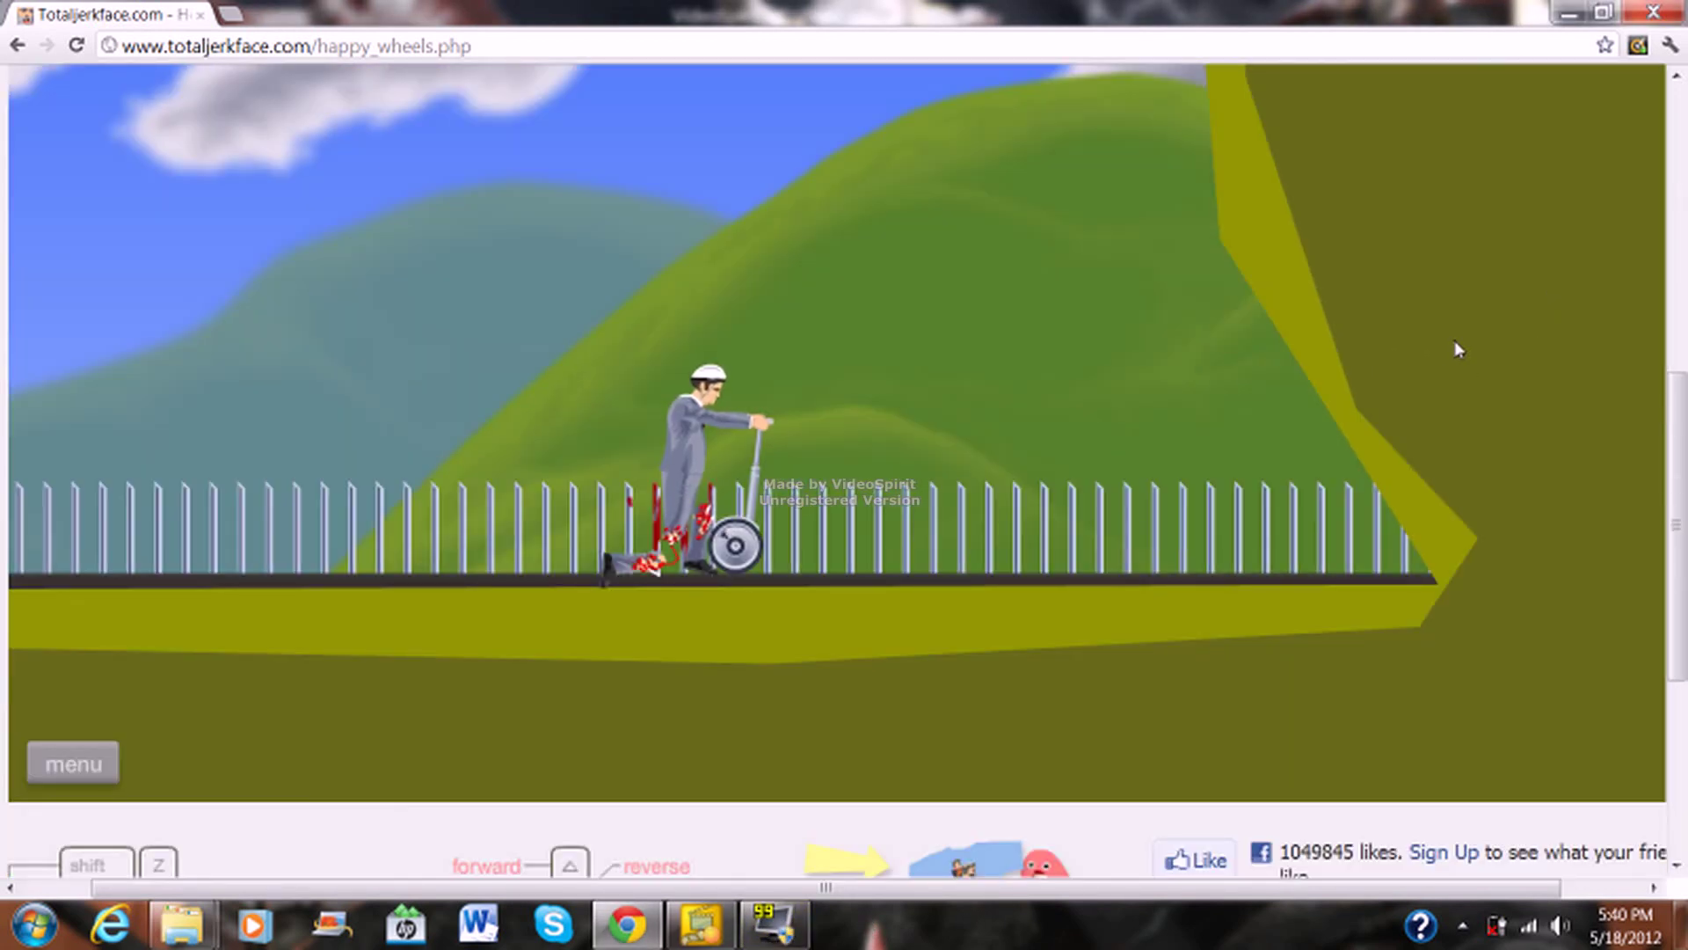